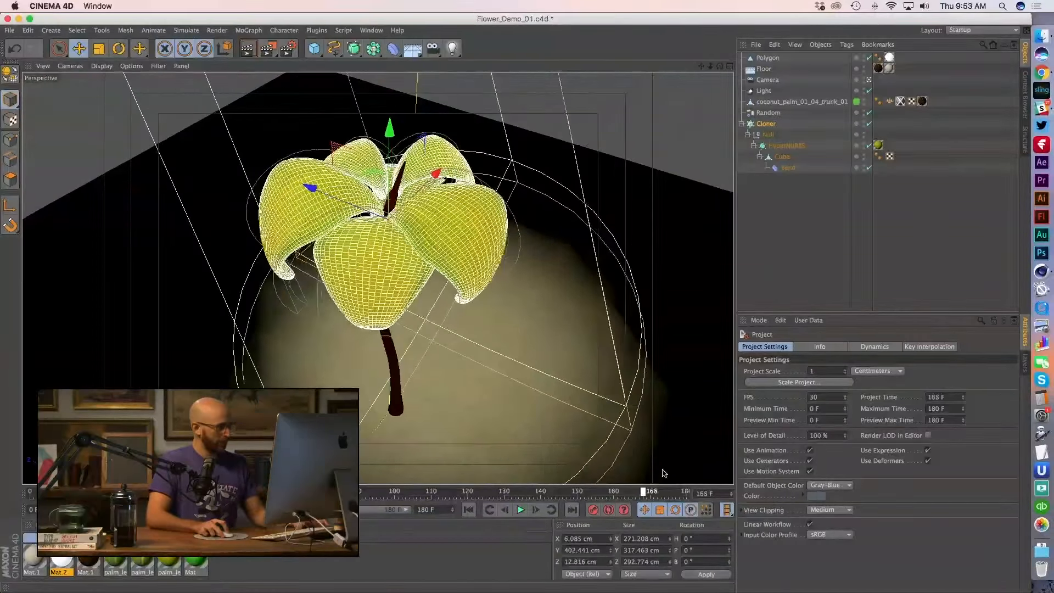
Review the finished flower animation on the timeline and the Cloner's object properties
mouse_move(526, 475)
left_mouse_down()
mouse_move(253, 472)
mouse_move(532, 480)
left_mouse_up()
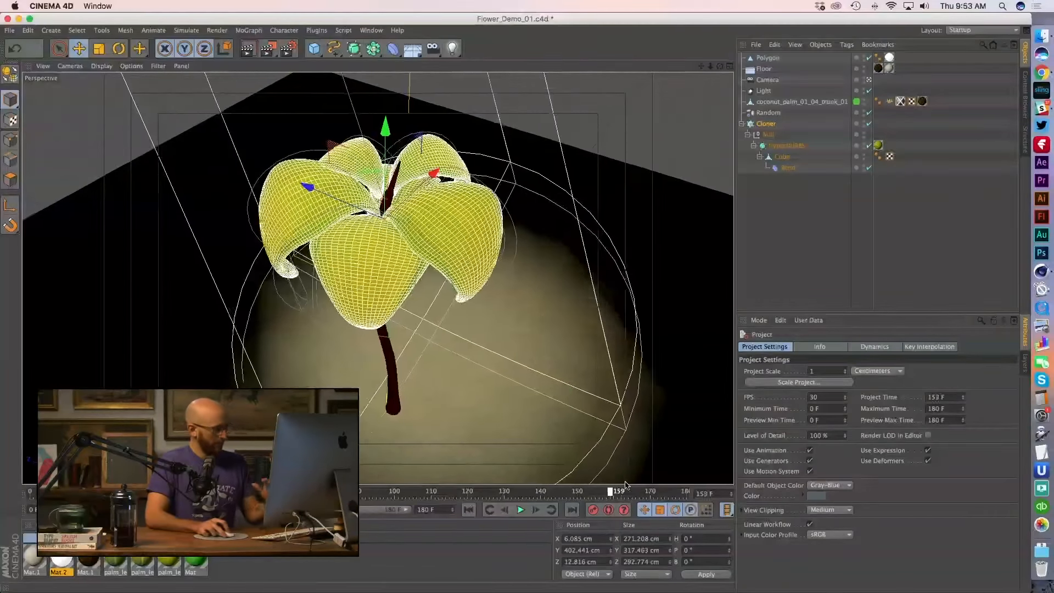
left_click_drag(663, 486, 425, 473)
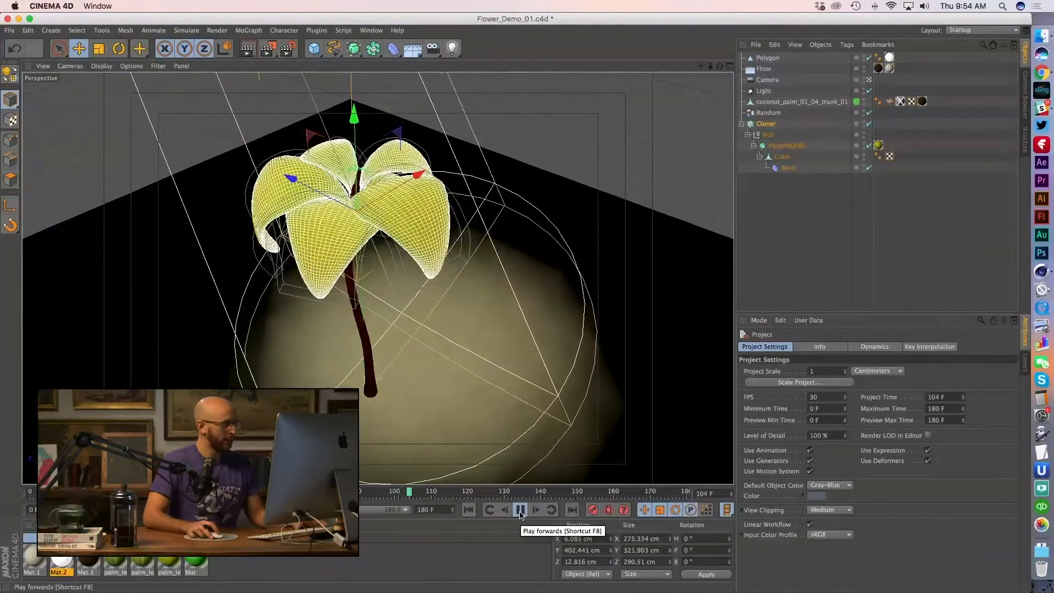
left_click(521, 511)
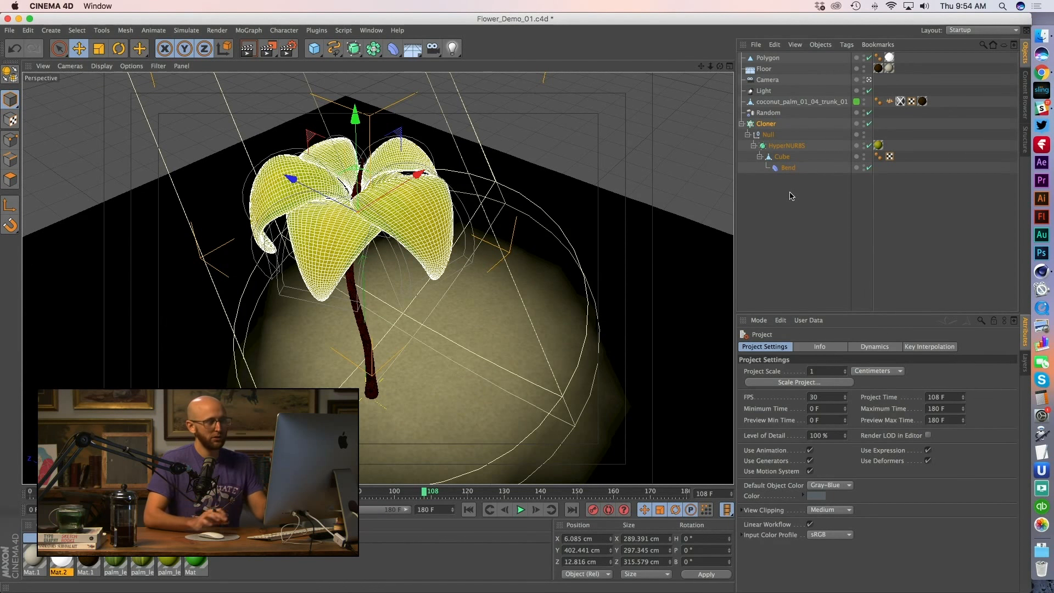
left_click(767, 124)
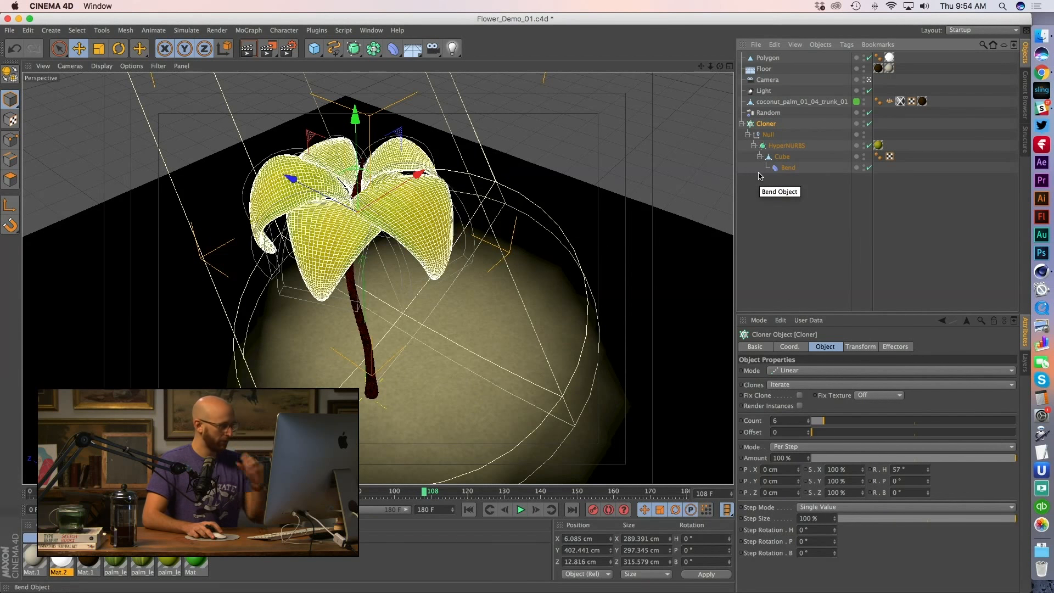
Switch to the Untitled 2 project and add a cube
left_click(371, 30)
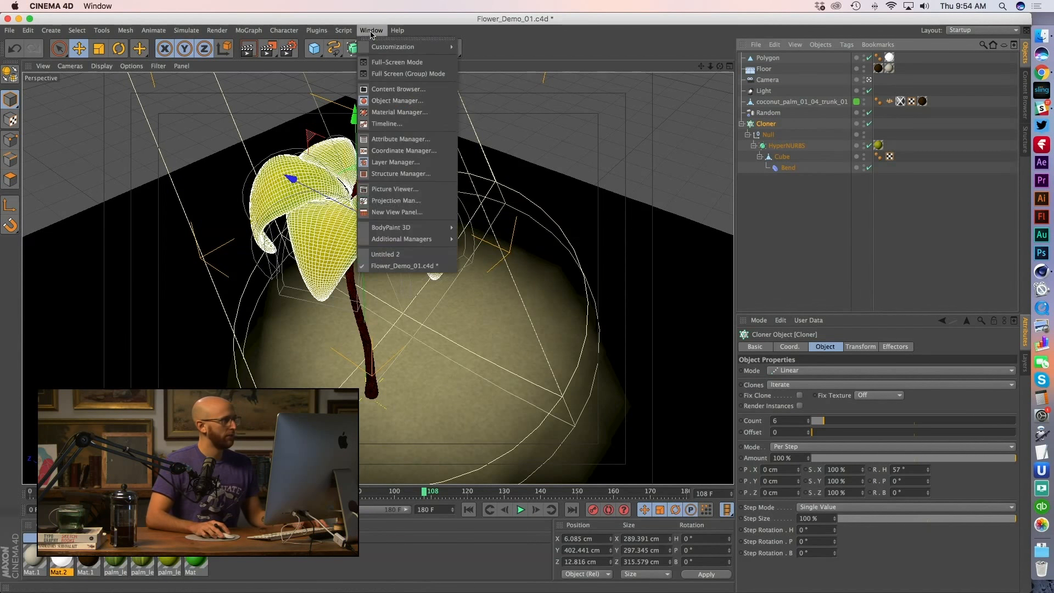
left_click(382, 257)
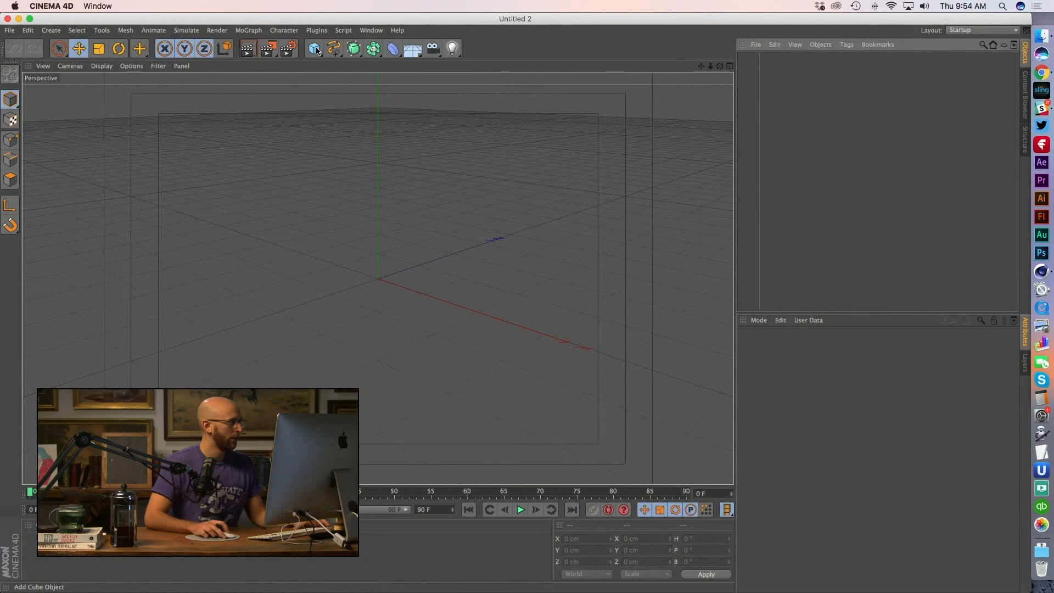
left_click_drag(314, 49, 405, 57)
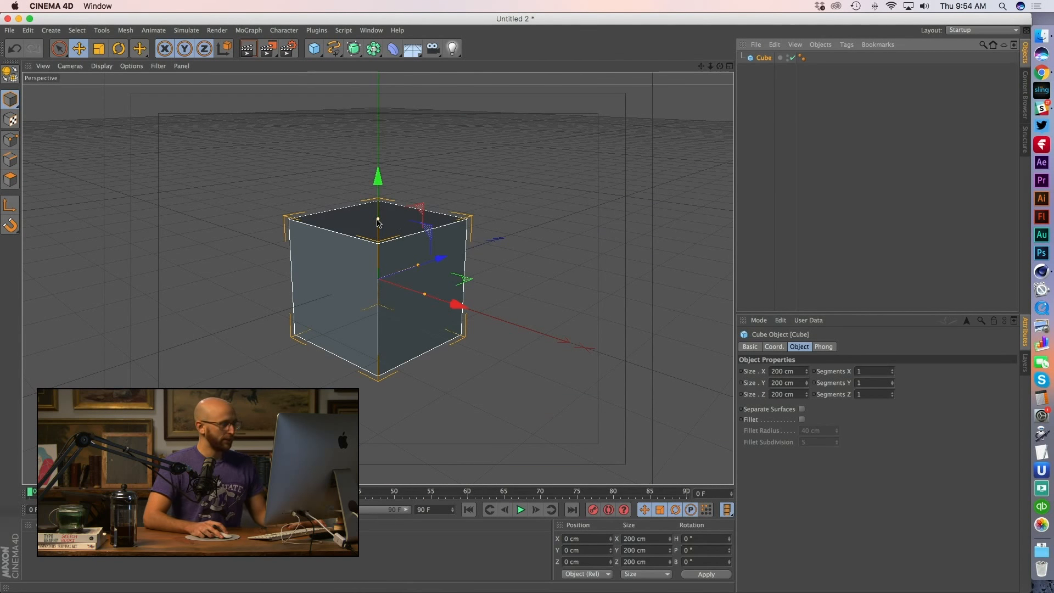
Flatten the cube to about 17 cm high and lengthen it to about 293 cm along Z
left_click_drag(378, 219, 407, 341)
scroll(457, 279, "up", 5)
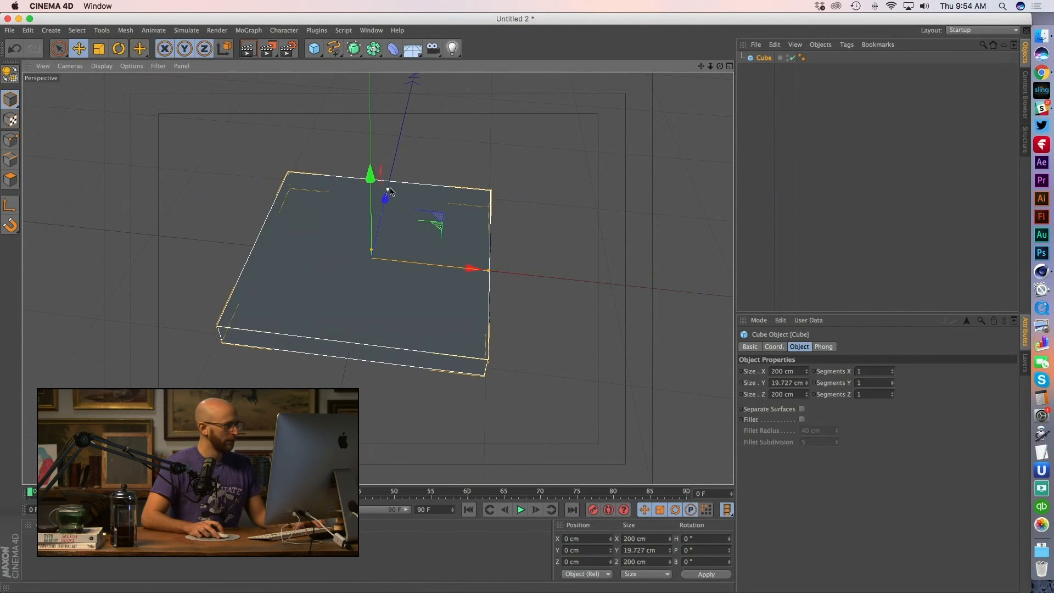
left_click_drag(390, 181, 400, 165)
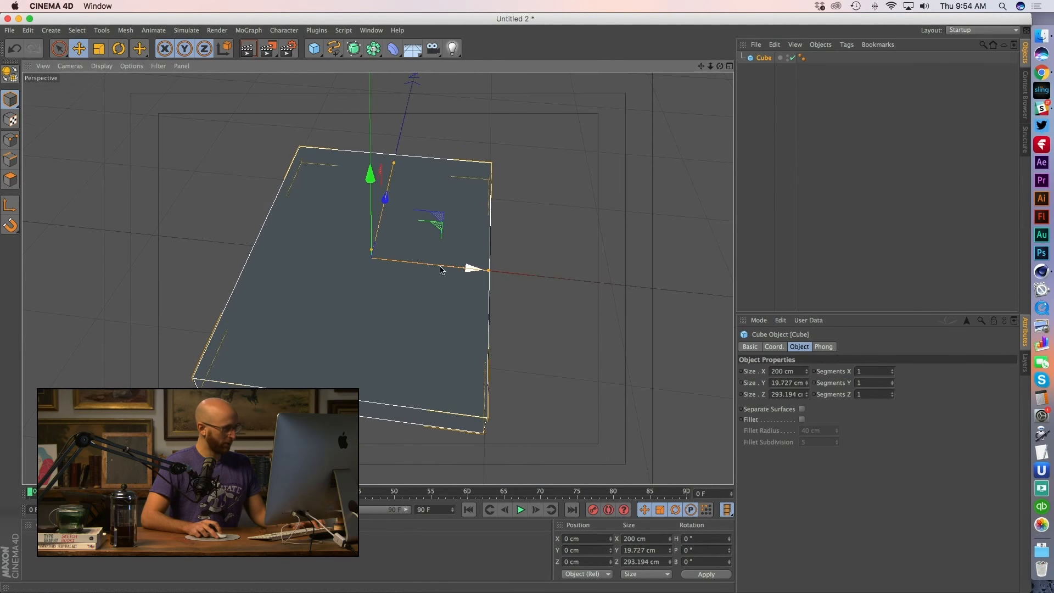
left_click_drag(442, 269, 262, 203, "alt")
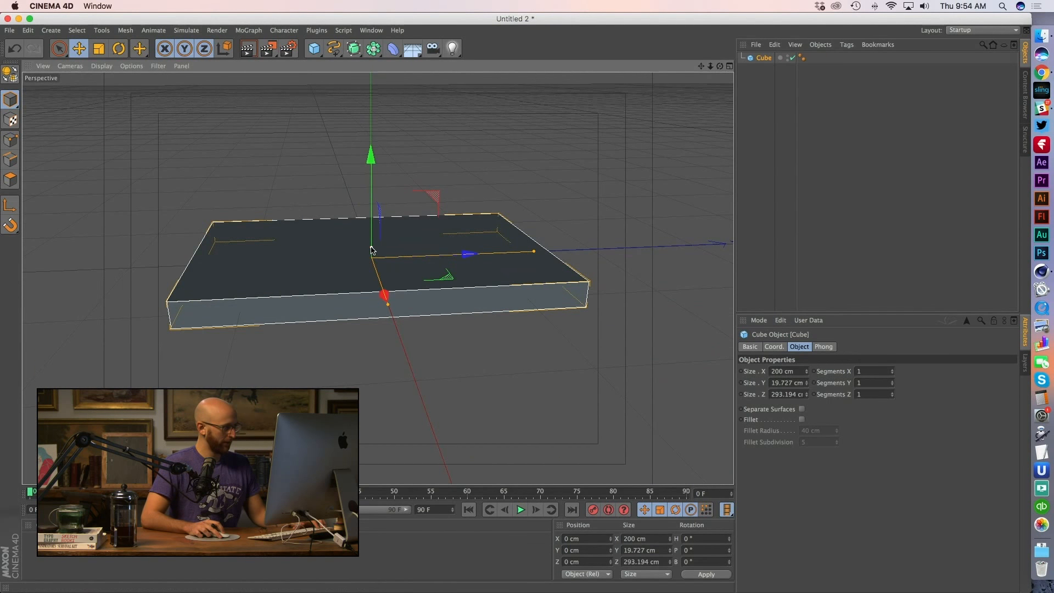
left_click_drag(371, 249, 371, 251)
left_click_drag(383, 300, 477, 286, "alt")
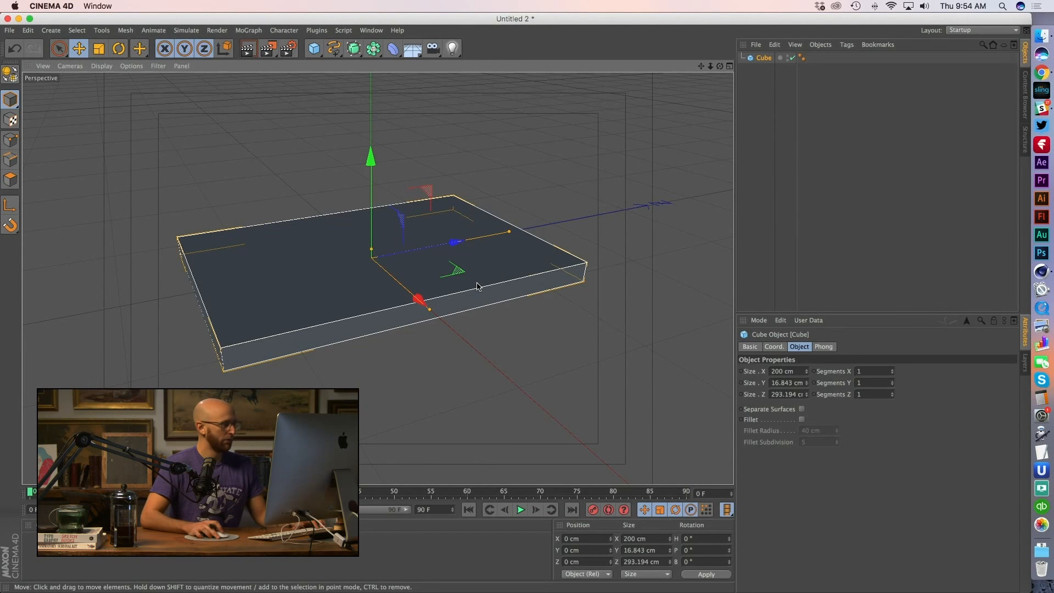
Set the cube's segments to 2 along both Z and X
left_click(893, 382)
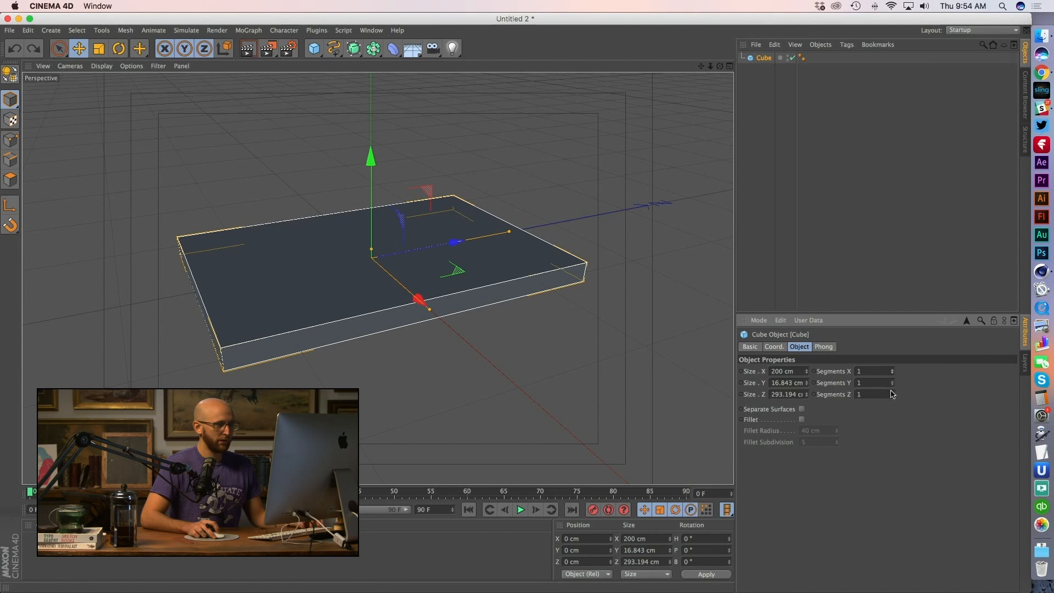
left_click_drag(451, 352, 617, 357, "alt")
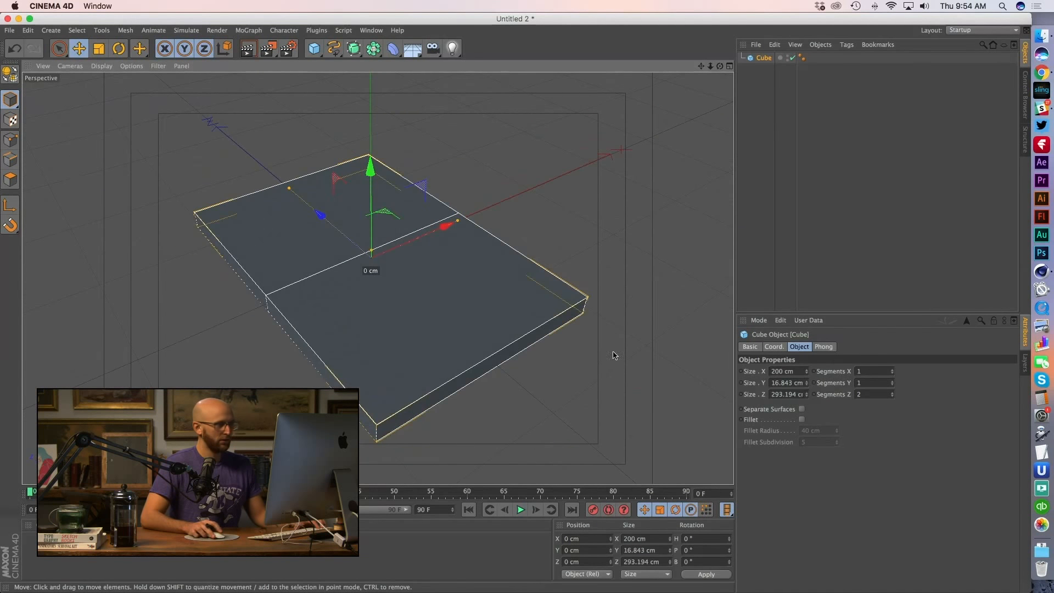
left_click(894, 370)
left_click_drag(430, 364, 392, 370, "alt")
Make the cube editable and activate Rectangle Selection in point mode
key("c")
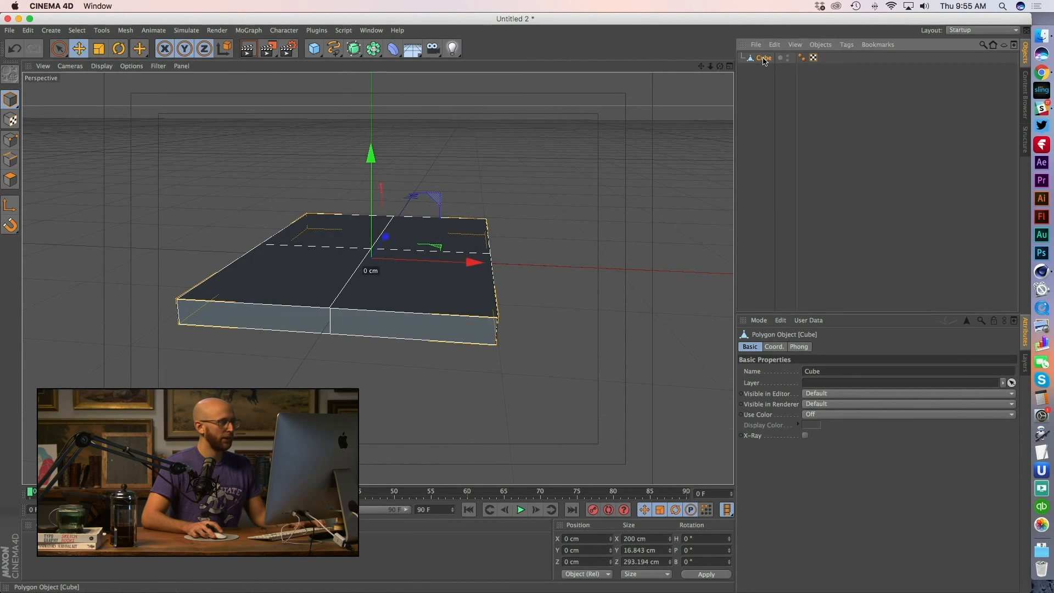
left_click(14, 142)
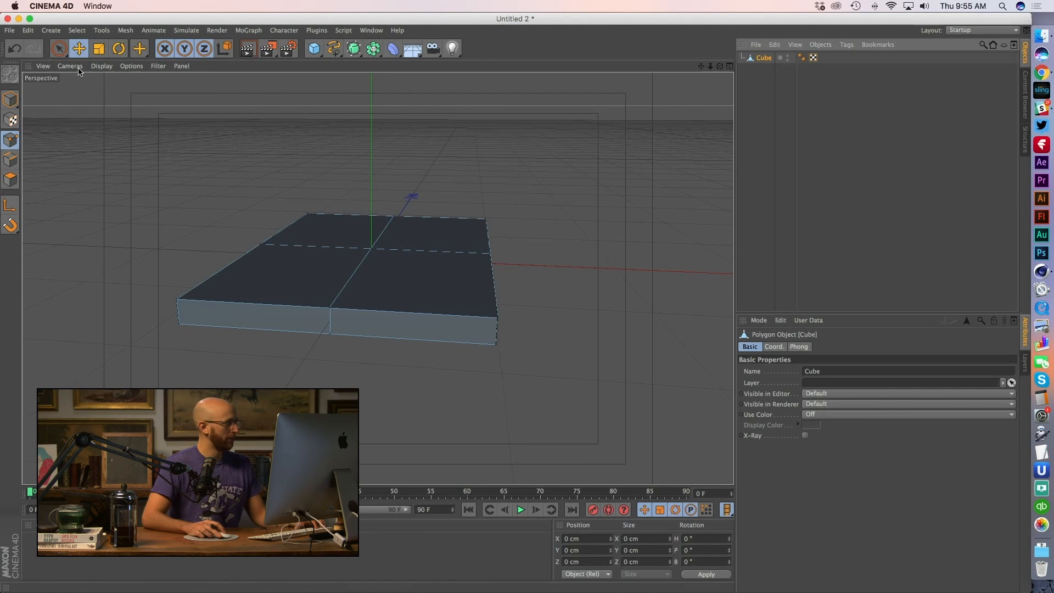
left_click_drag(61, 48, 102, 78)
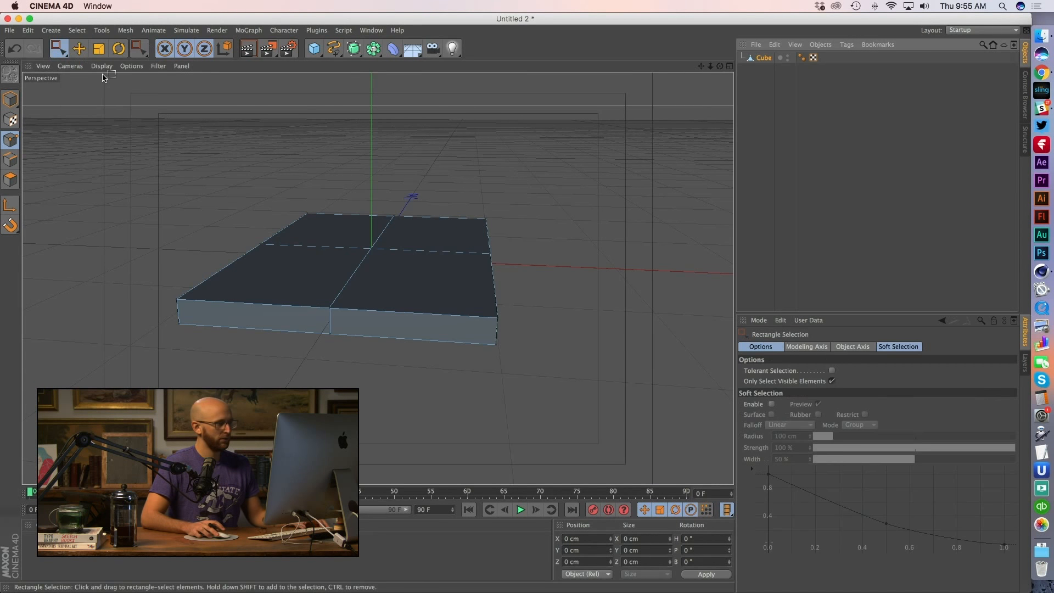
key("super+Tab")
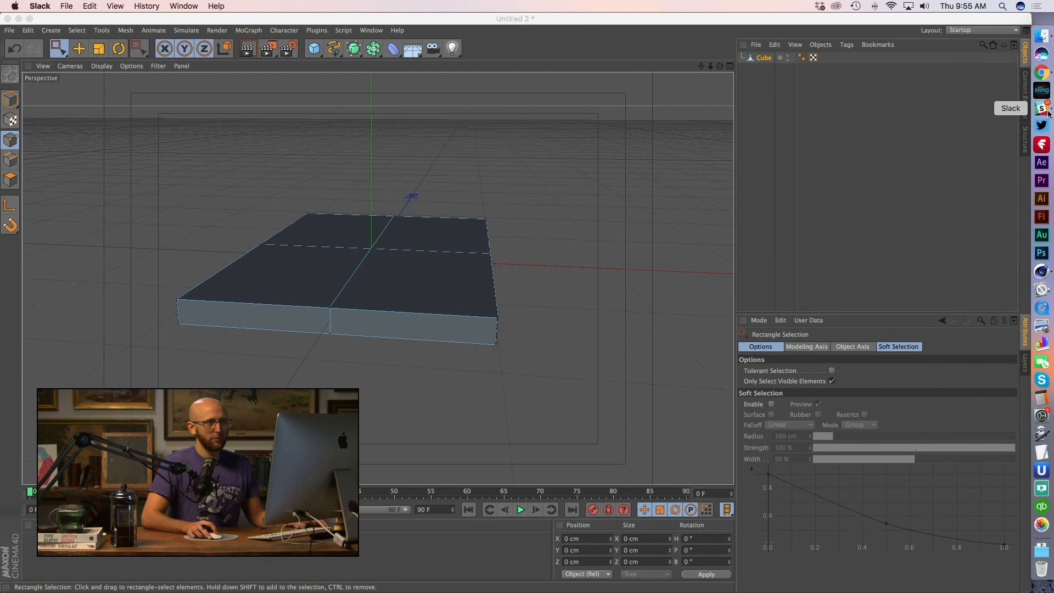
left_click(1047, 113)
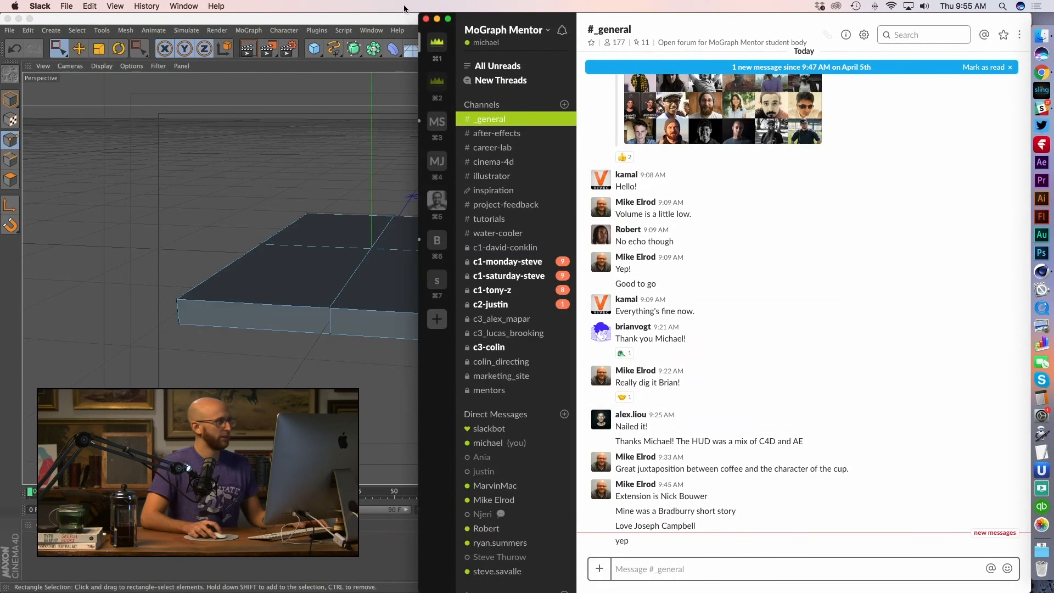
left_click(427, 18)
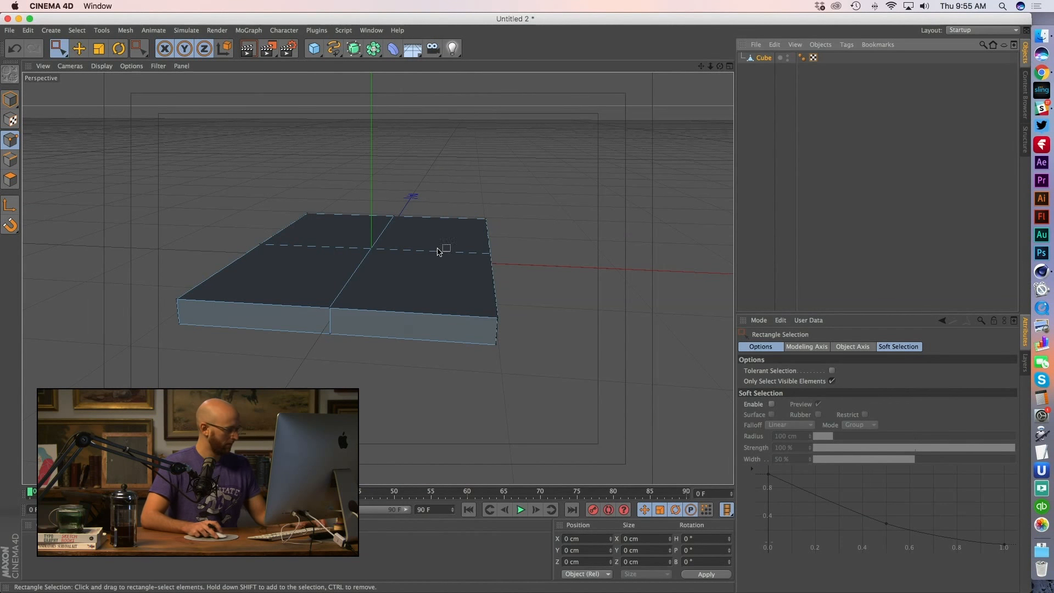
Move both pairs of corner points at the slab's near end inward along X, one pair to about 31 cm
left_click_drag(440, 252, 413, 355, "alt")
left_click_drag(491, 362, 427, 420)
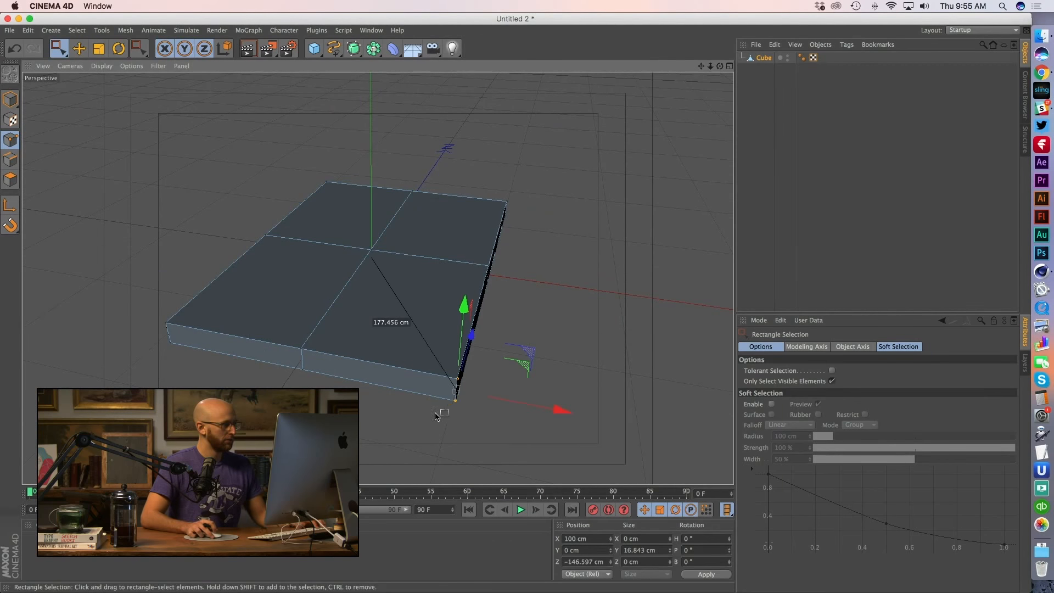
left_click_drag(560, 410, 447, 392)
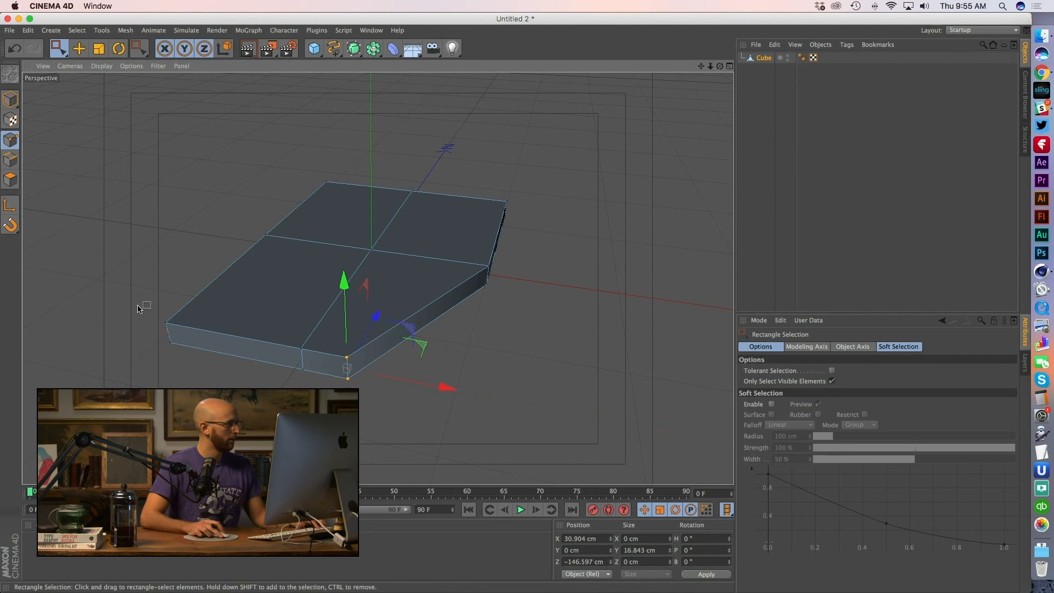
left_click_drag(140, 303, 328, 315)
left_click_drag(447, 348, 342, 326)
Move the corner points at the slab's opposite end inward along X so this end also tapers, fine-tuning their positions
left_click_drag(596, 273, 530, 331)
left_click_drag(530, 332, 479, 319, "alt")
left_click_drag(594, 334, 352, 287)
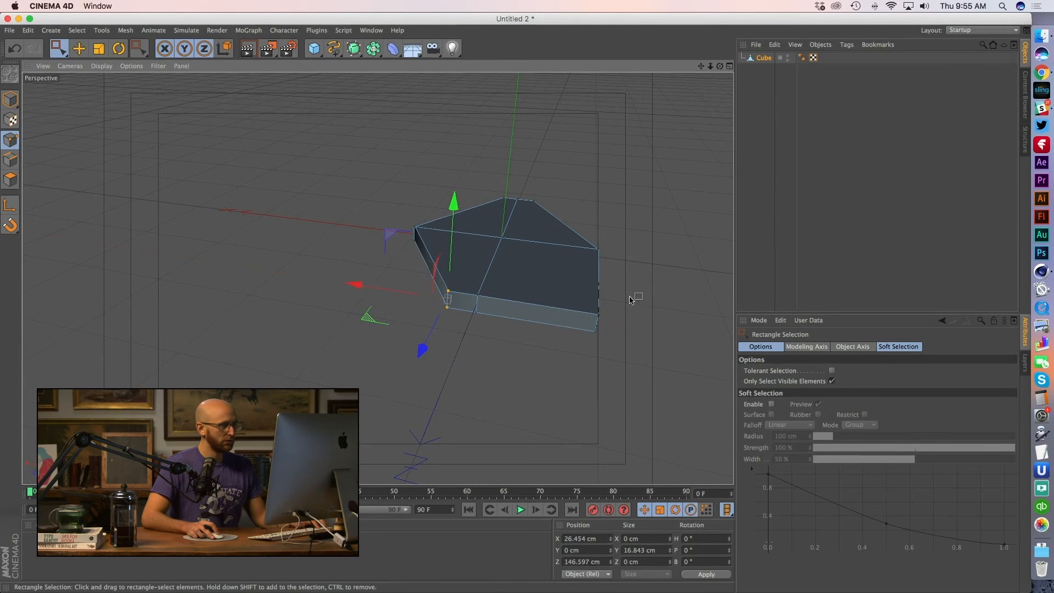
left_click_drag(637, 294, 572, 358)
left_click_drag(502, 313, 402, 296)
left_click_drag(403, 296, 494, 315, "alt")
left_click_drag(504, 319, 360, 306)
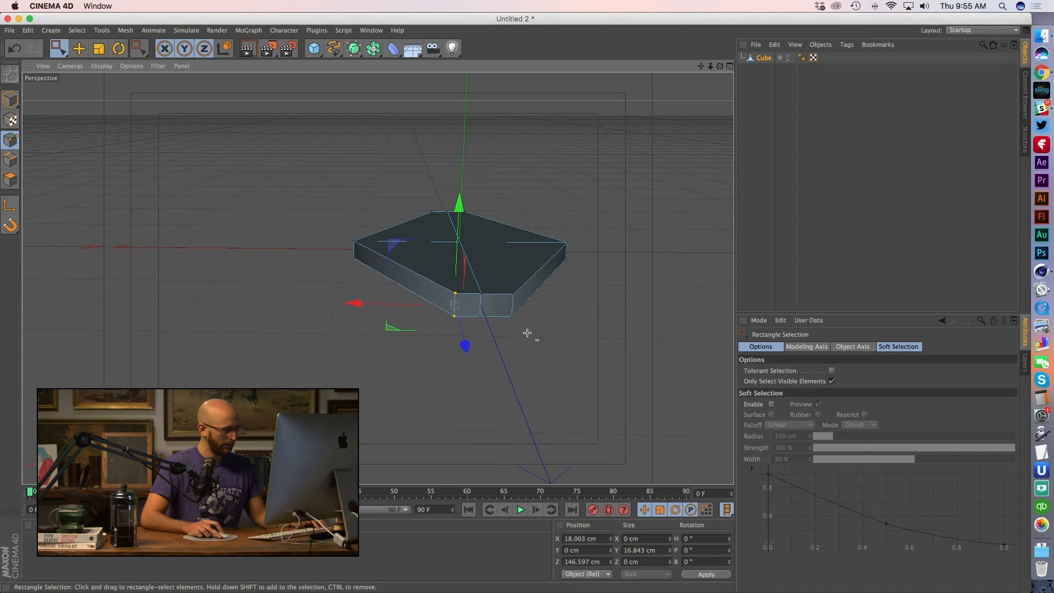
key("super+z")
left_click_drag(417, 306, 408, 306)
Shift the middle points of the slab's end edges along Z, to about 170 cm at one end and -134 cm at the other
left_click_drag(409, 306, 493, 320, "alt")
left_click_drag(458, 403, 454, 409)
left_click_drag(455, 409, 430, 371, "alt")
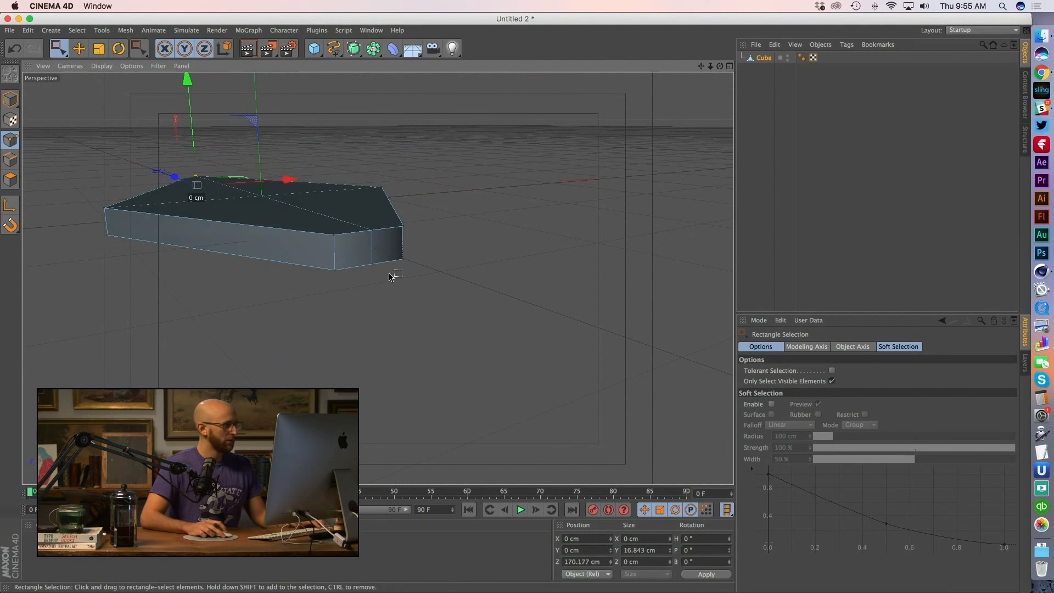
left_click_drag(372, 223, 706, 169)
left_click(758, 114)
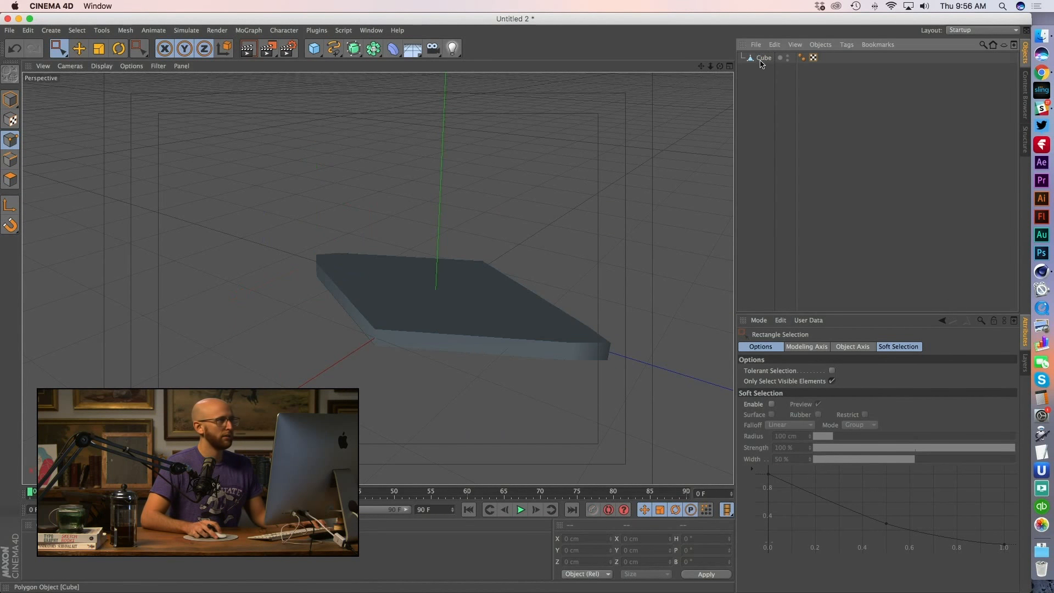
Add a HyperNURBS object and nest the Cube inside it to smooth the petal
left_click(763, 59)
left_click_drag(354, 49, 403, 69)
left_click_drag(776, 60, 775, 58)
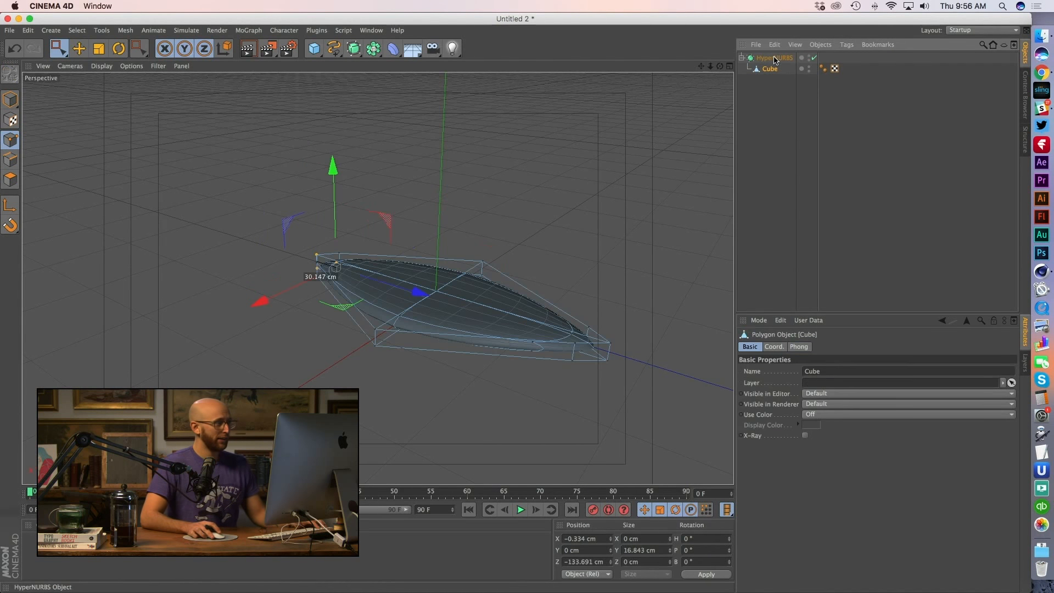
Select the centre point of the petal cage and lower it along Y to hollow the surface
left_click_drag(461, 236, 494, 219, "alt")
left_click_drag(494, 220, 485, 220, "alt")
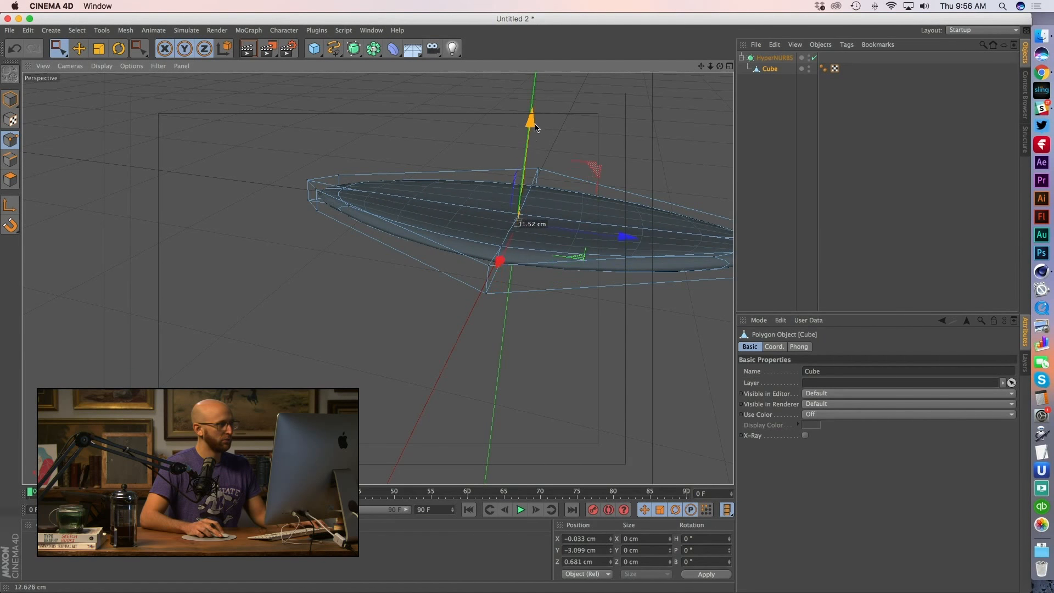
left_click_drag(533, 137, 557, 265)
left_click(494, 224, "shift")
left_click_drag(494, 223, 516, 230, "alt")
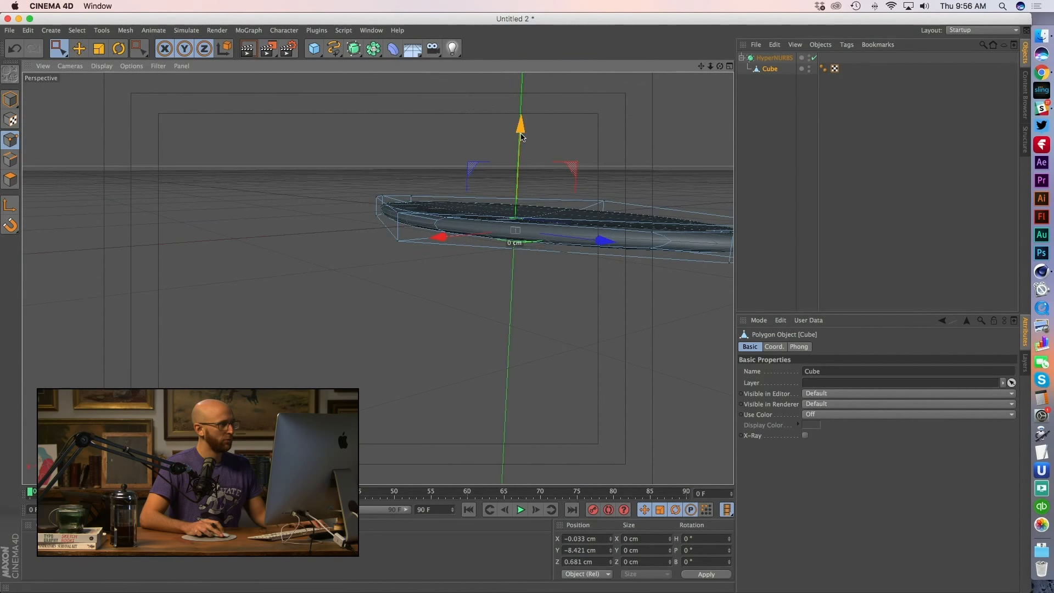
left_click_drag(522, 145, 522, 142)
Fine-tune the centre point's height along Y to refine the petal's curvature, and deselect everything
left_click_drag(522, 142, 477, 262, "alt")
mouse_move(461, 178)
left_mouse_down()
mouse_move(455, 200)
mouse_move(456, 188)
left_mouse_up()
left_click_drag(470, 289, 489, 270, "alt")
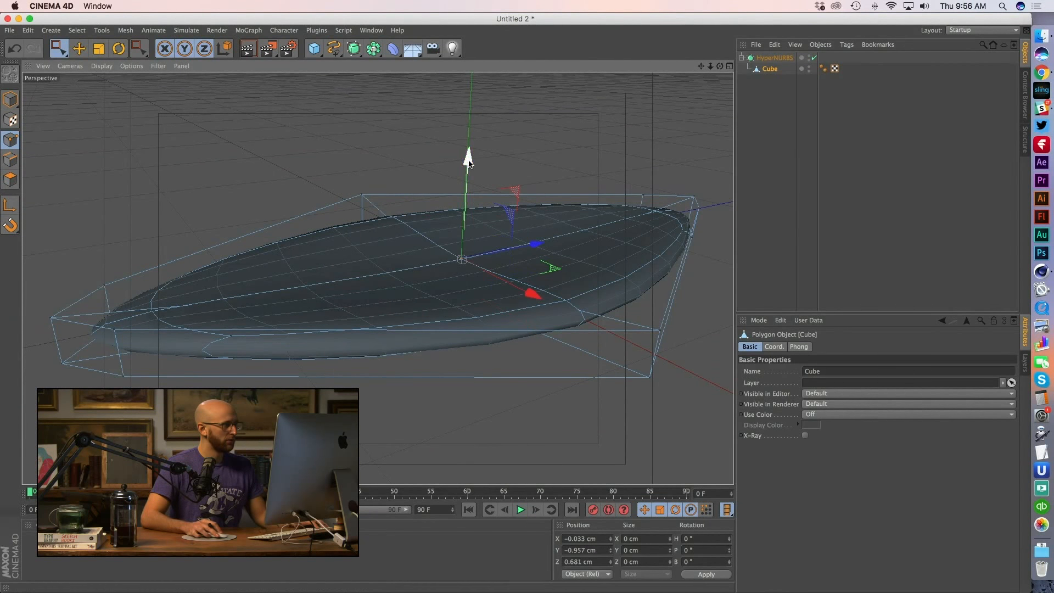
left_click_drag(469, 177, 467, 168)
left_click_drag(468, 168, 501, 205, "alt")
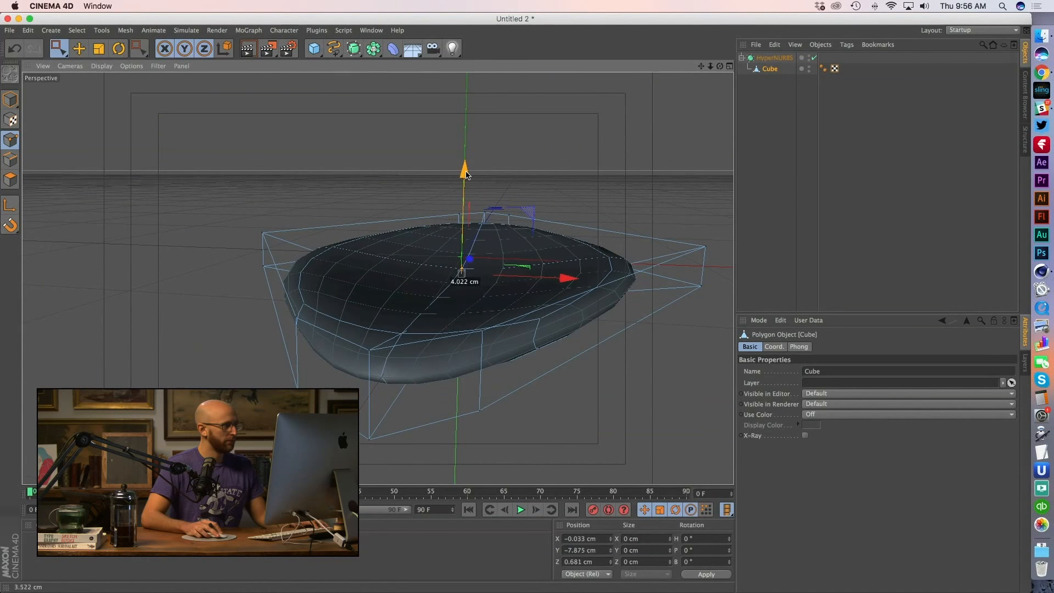
left_click_drag(467, 172, 468, 165)
left_click_drag(467, 165, 266, 273, "alt")
left_click(410, 319)
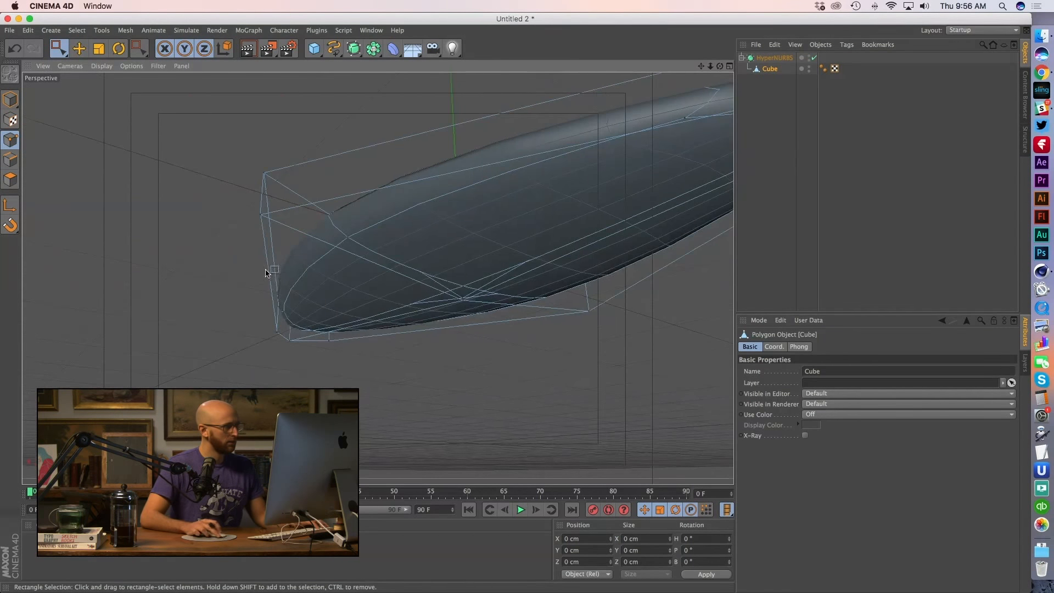
left_click_drag(466, 318, 469, 181, "alt")
left_click_drag(470, 181, 522, 268, "alt")
left_click(536, 245)
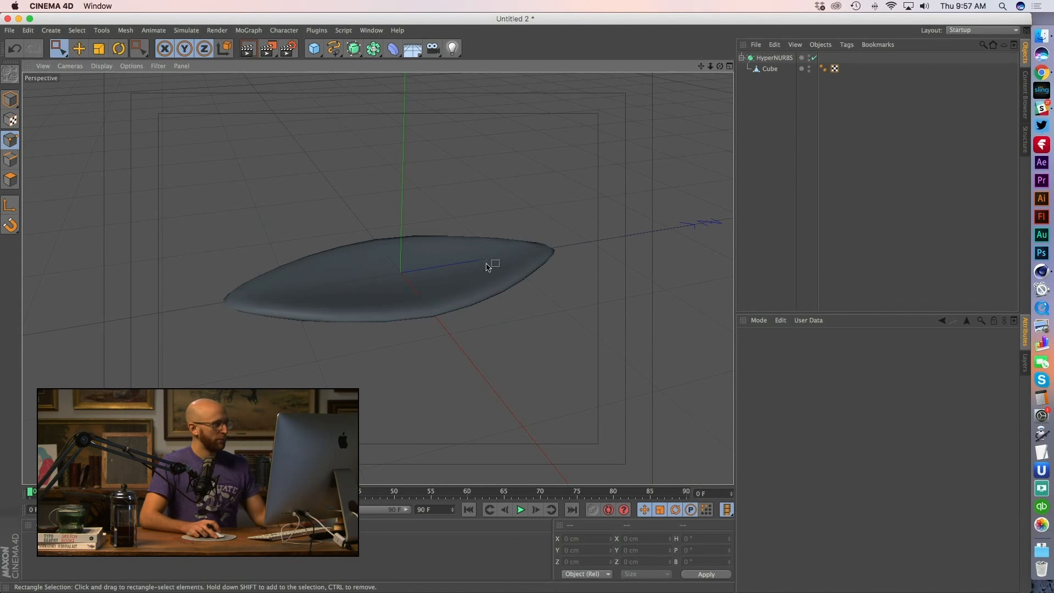
Set the HyperNURBS editor subdivision to 3 and deselect the object to inspect the smoother petal
left_click(774, 58)
left_click(807, 381)
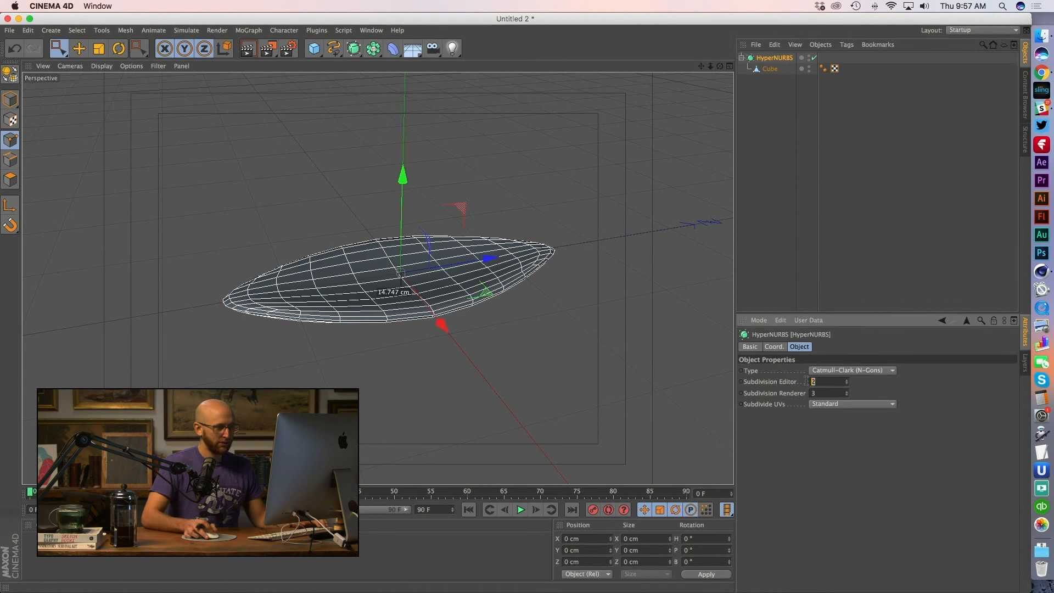
type("3")
key("Return")
left_click_drag(735, 199, 736, 205)
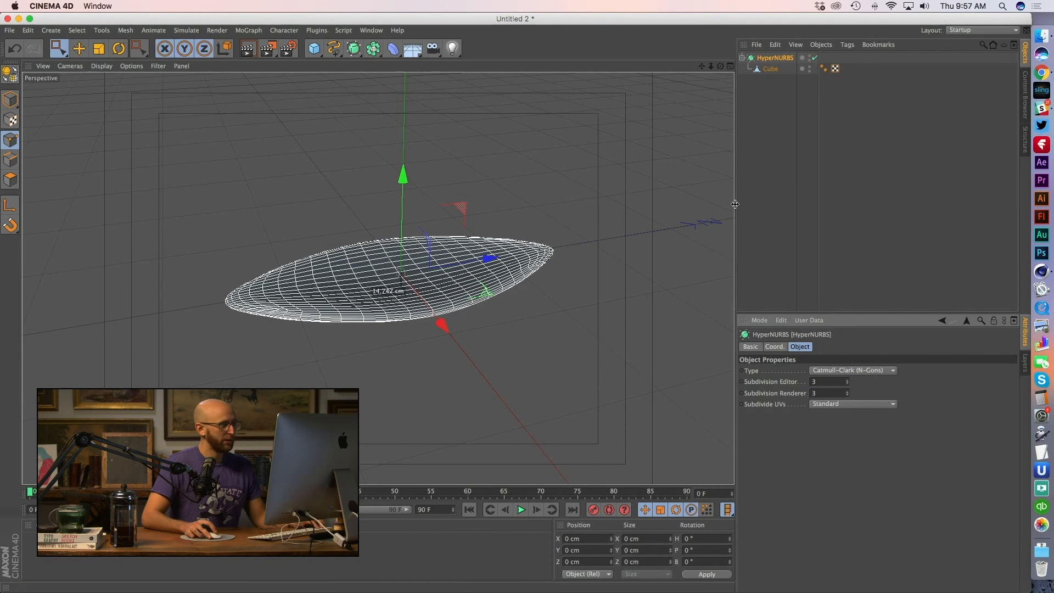
left_click(772, 236)
mouse_move(483, 298)
left_mouse_down("alt")
mouse_move(538, 323)
mouse_move(638, 285)
mouse_move(544, 323)
mouse_move(487, 216)
mouse_move(401, 203)
mouse_move(279, 276)
mouse_move(285, 254)
left_mouse_up("alt")
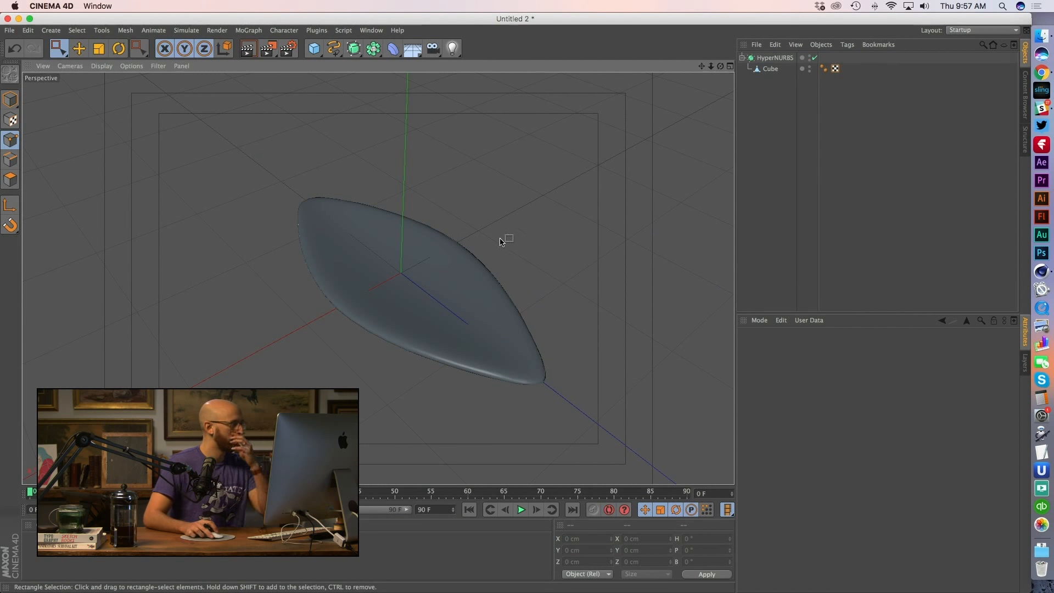
Add a Bend deformer and make it a child of the Cube
left_click(389, 51)
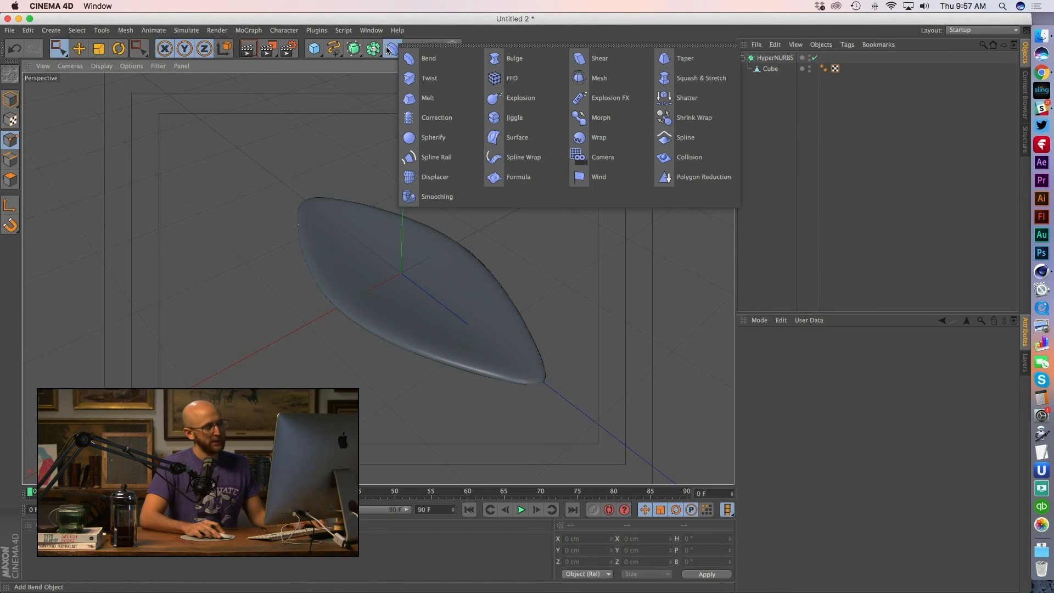
left_click(427, 58)
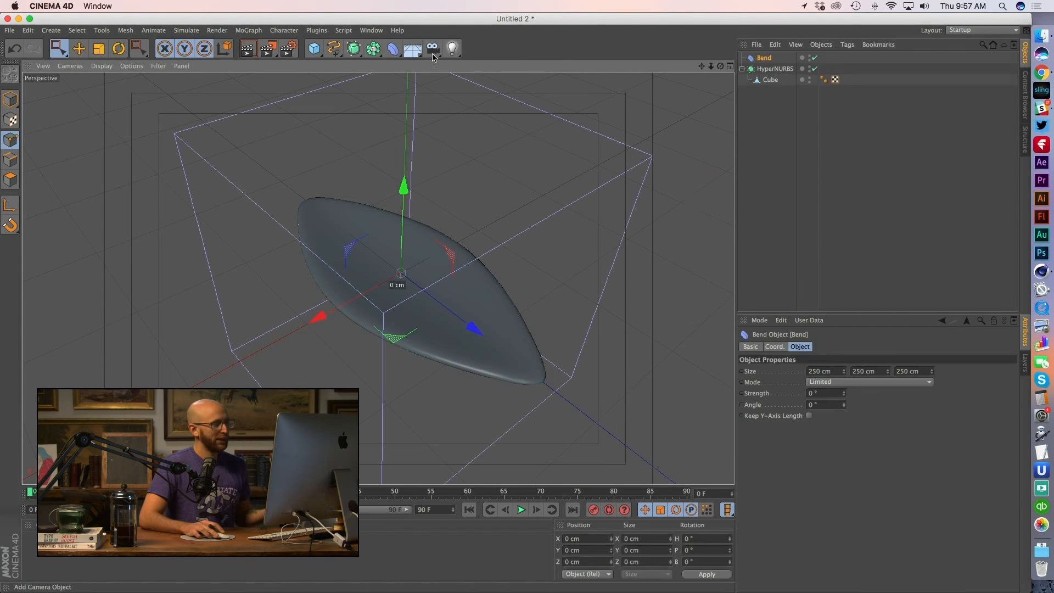
left_click_drag(768, 60, 773, 85)
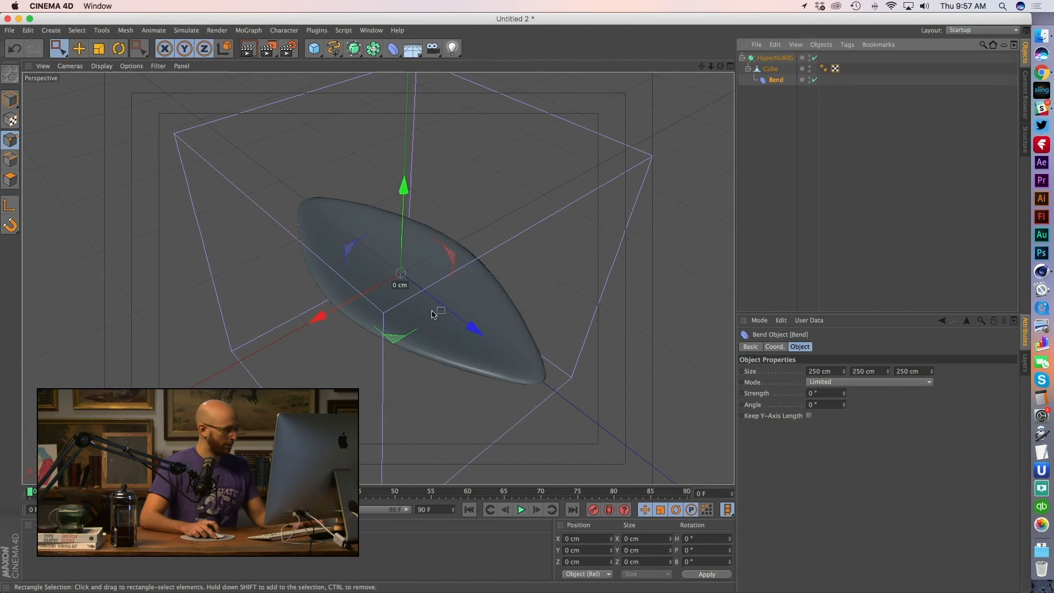
Give the Bend a strength of 16° and rotate the deformer so the petal curls along its length
left_click_drag(844, 394, 844, 385)
left_click_drag(526, 373, 600, 274, "alt")
key("r")
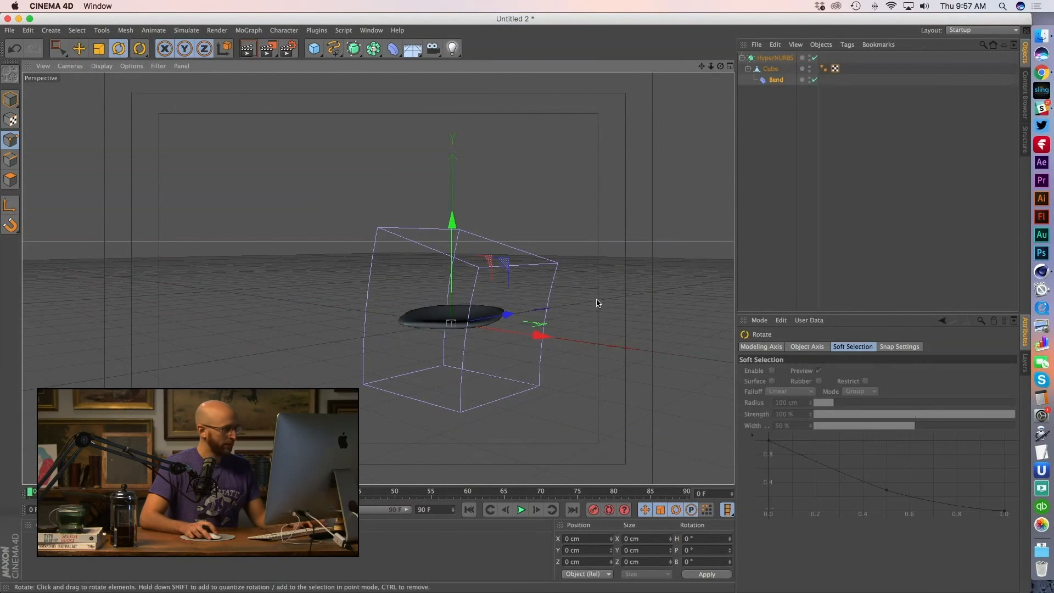
left_click_drag(501, 289, 418, 212)
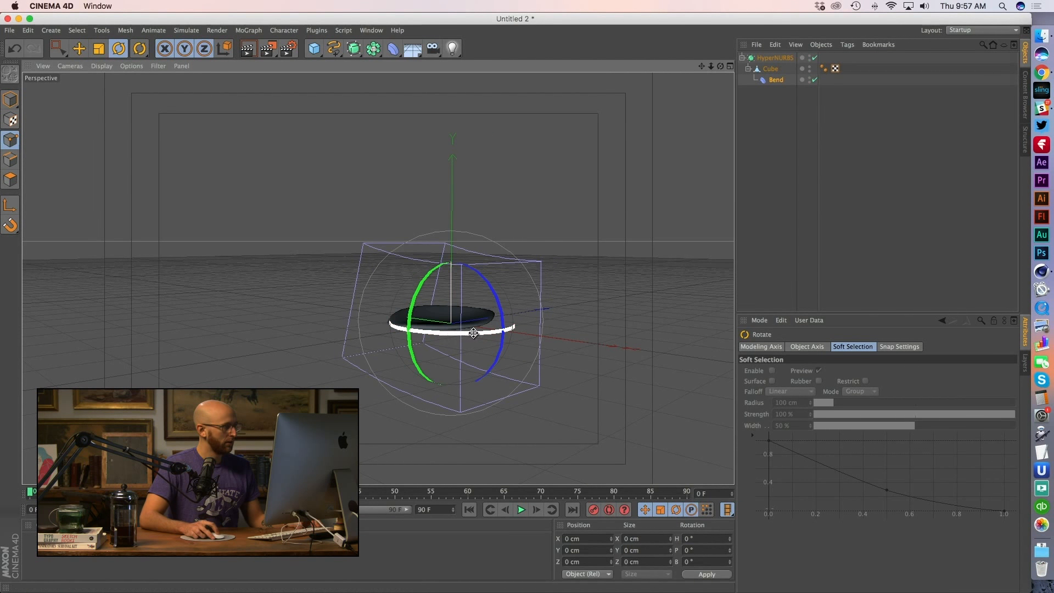
left_click_drag(485, 332, 362, 349)
left_click_drag(465, 388, 492, 369, "alt")
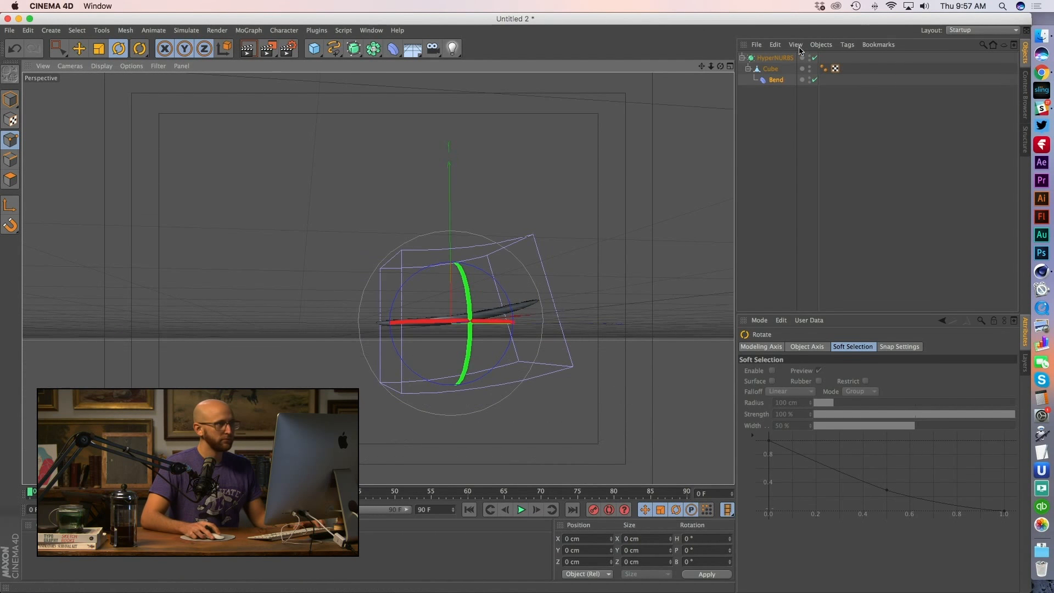
Resize the Bend deformer to 27 × 309 × 148 cm so its box fits around the petal
left_click(776, 80)
left_click_drag(844, 372, 791, 373)
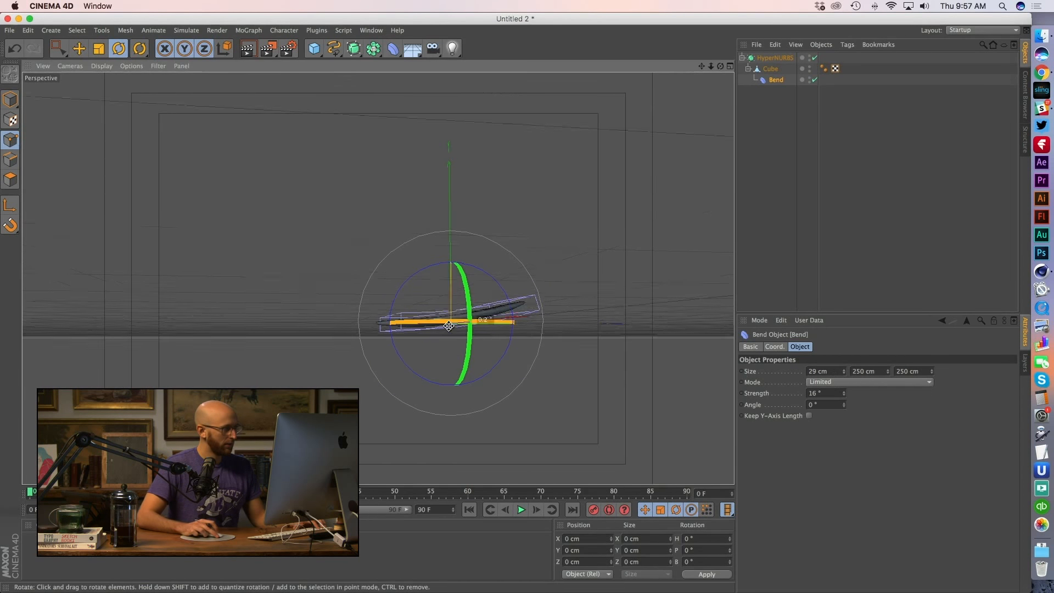
left_click_drag(434, 334, 643, 391, "alt")
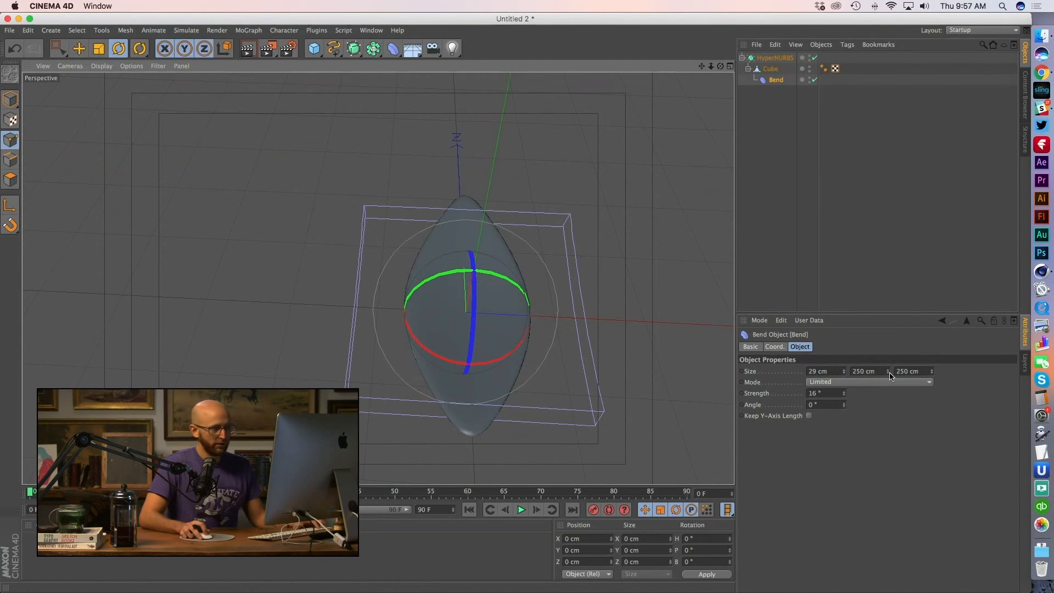
mouse_move(888, 372)
left_mouse_down()
mouse_move(923, 374)
mouse_move(906, 374)
left_mouse_up()
left_click_drag(520, 317, 256, 226, "alt")
middle_click_drag(474, 349, 384, 362, "alt")
mouse_move(846, 373)
left_mouse_down()
mouse_move(844, 388)
mouse_move(844, 368)
left_mouse_up()
right_click_drag(600, 328, 514, 324, "alt")
left_click_drag(515, 324, 574, 365, "alt")
Raise the Bend strength to 284° to test the petal's curl, and reset the strength to 0°
left_click_drag(844, 395, 844, 388)
left_click_drag(413, 318, 423, 255, "alt")
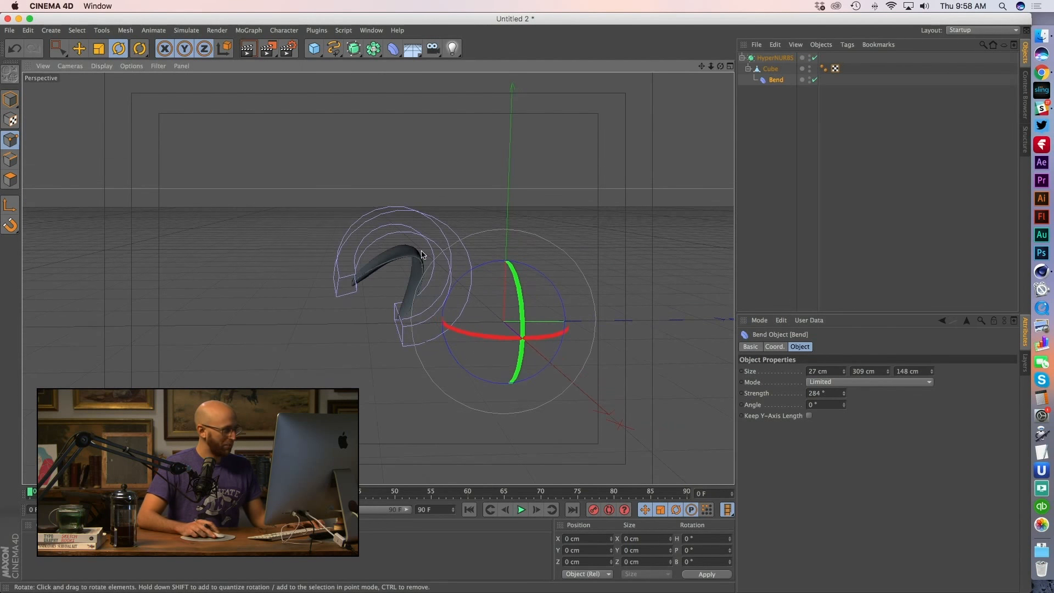
left_click_drag(376, 298, 354, 281, "alt")
left_click_drag(834, 392, 751, 389)
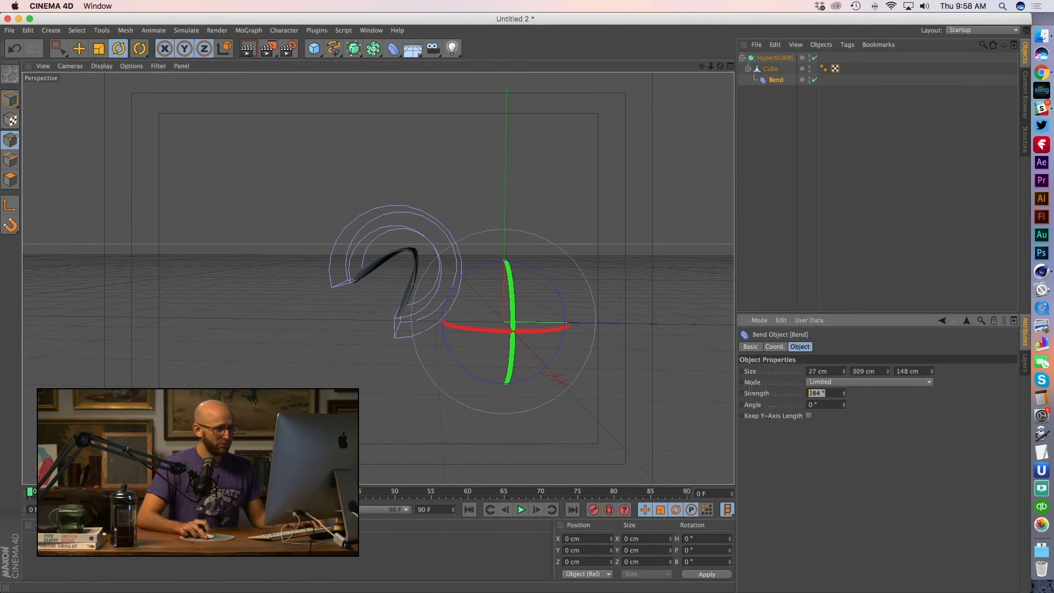
type("0")
key("Return")
Select the Cube, turn off the HyperNURBS smoothing and switch to polygon editing
left_click(771, 69)
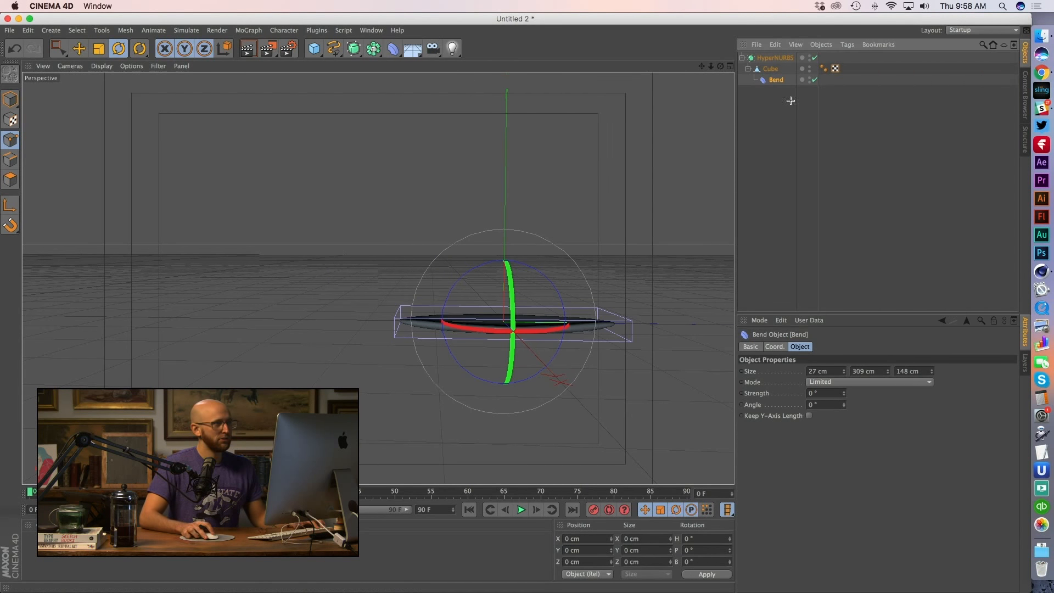
left_click(772, 72)
left_click_drag(407, 397, 379, 412, "alt")
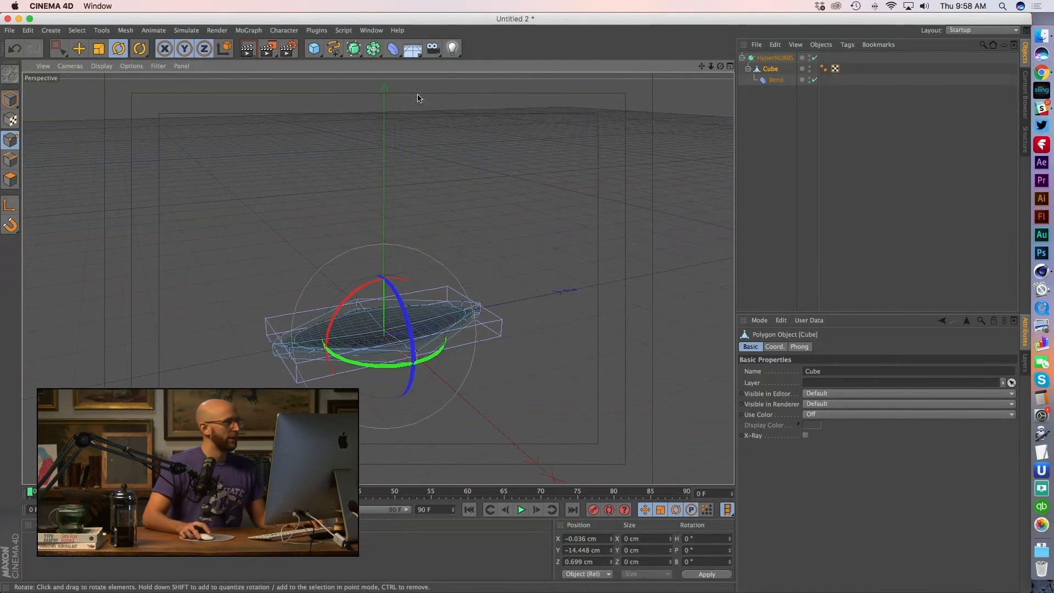
left_click(815, 57)
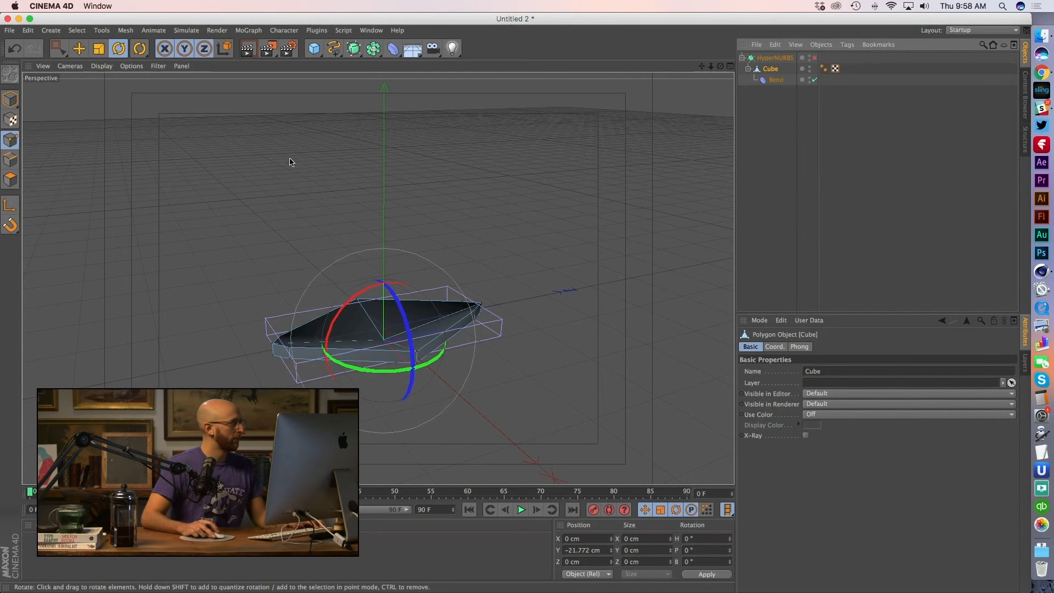
left_click(11, 179)
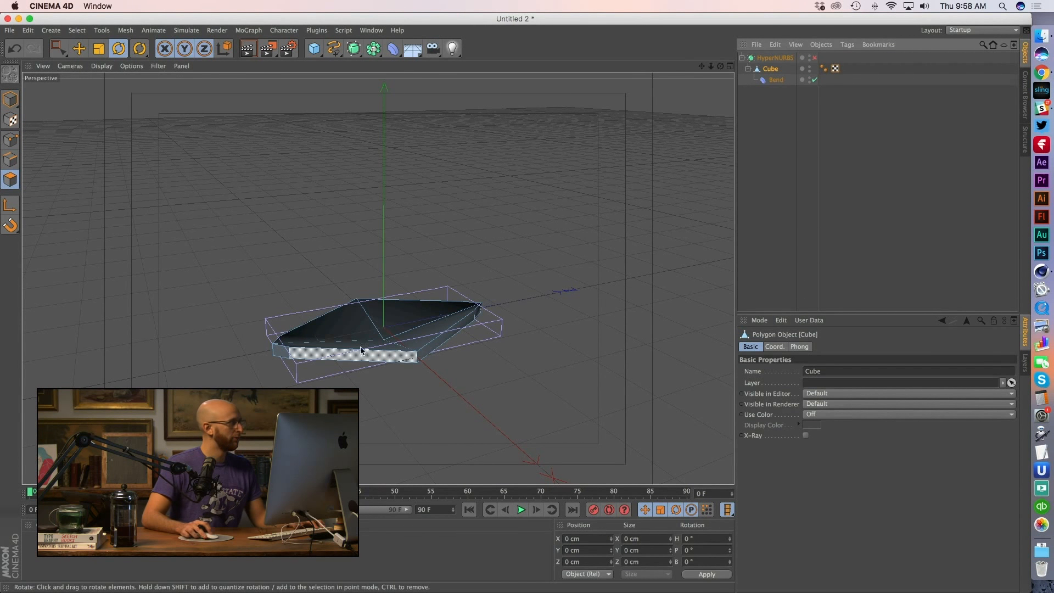
Detach the mesh creation tools as a floating palette and set the Knife tool to Loop mode
left_click(59, 31)
mouse_move(106, 32)
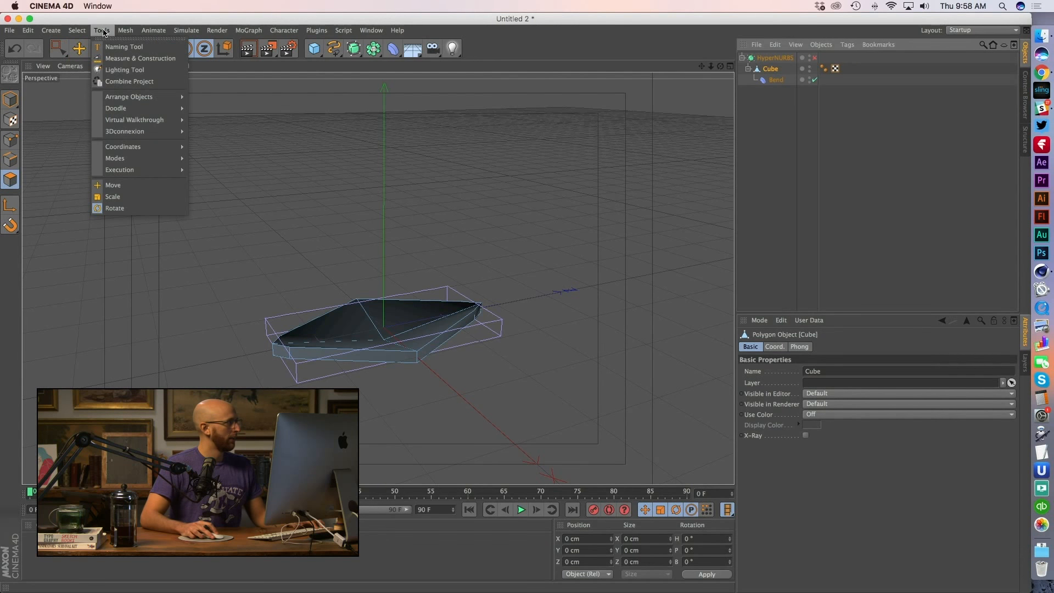
mouse_move(131, 73)
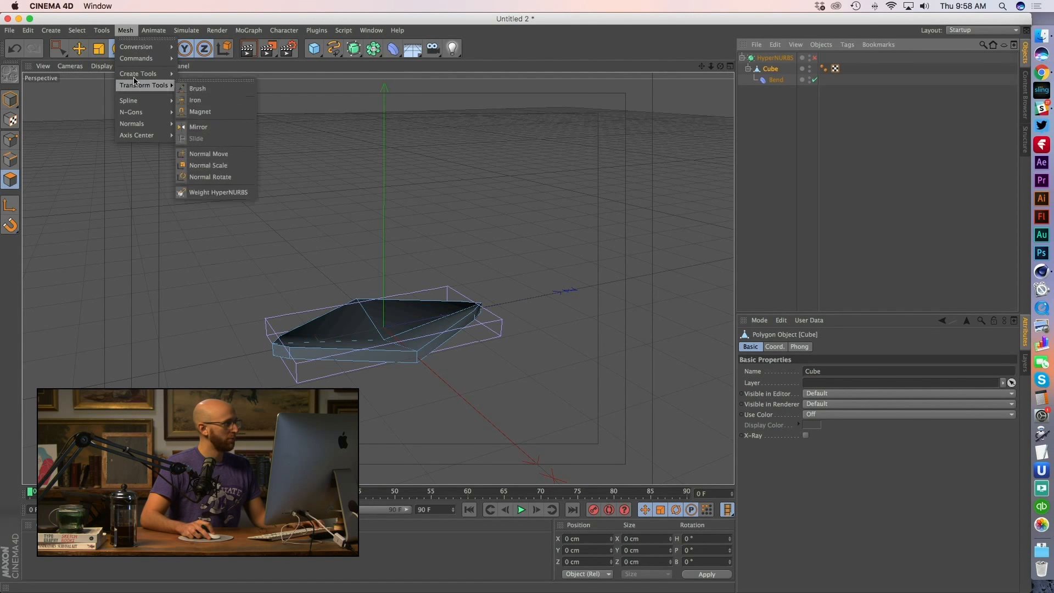
left_click(212, 68)
left_click_drag(226, 63, 688, 154)
left_click(664, 203)
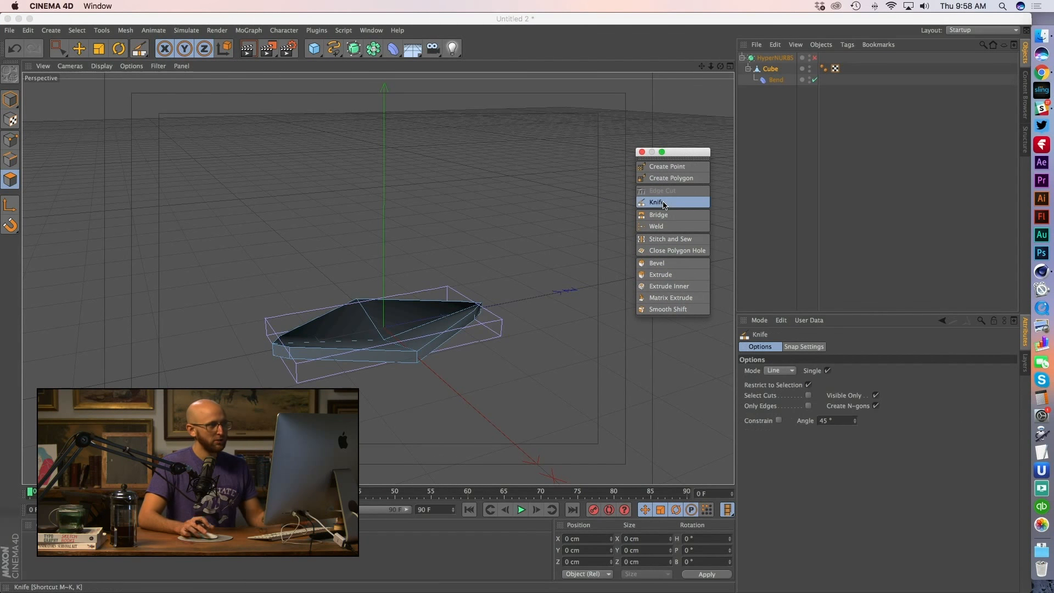
left_click(782, 370)
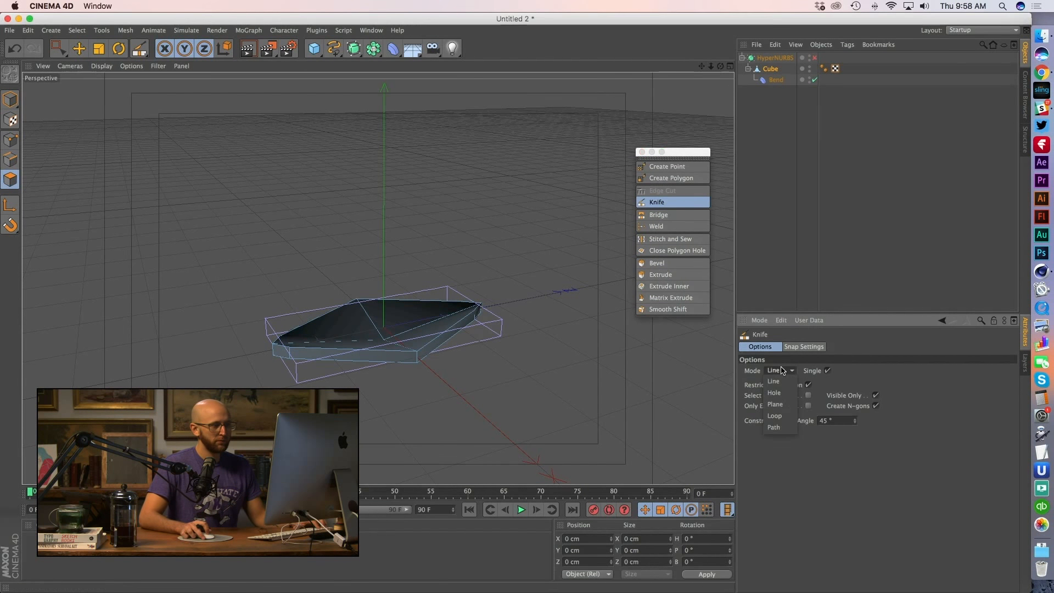
left_click(783, 416)
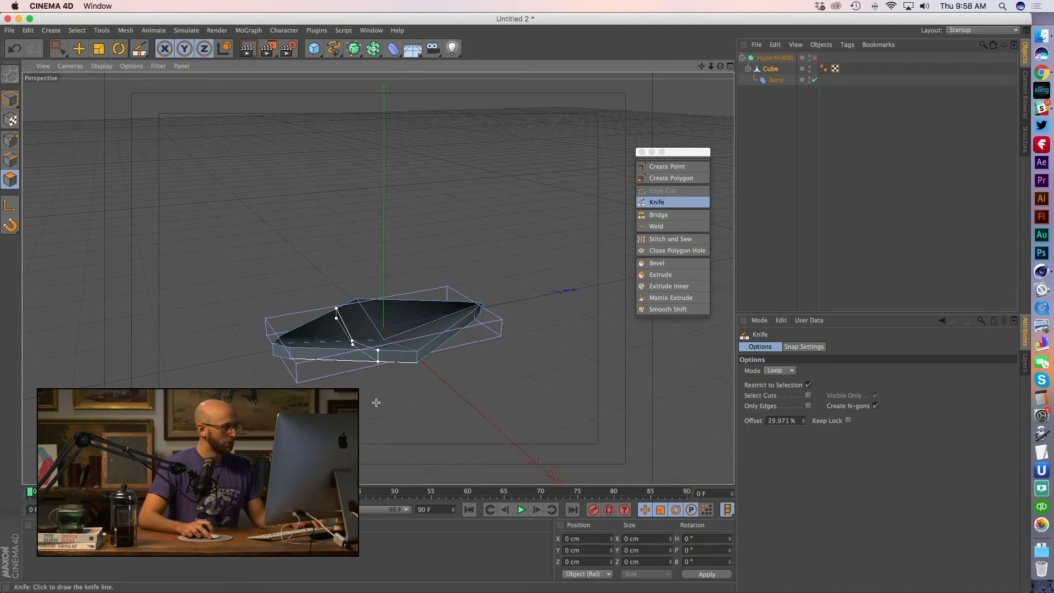
Knife several loop cuts across the petal on both sides of its centre to add subdivisions along its length
left_click_drag(348, 334, 353, 351, "alt")
scroll(353, 352, "up", 5)
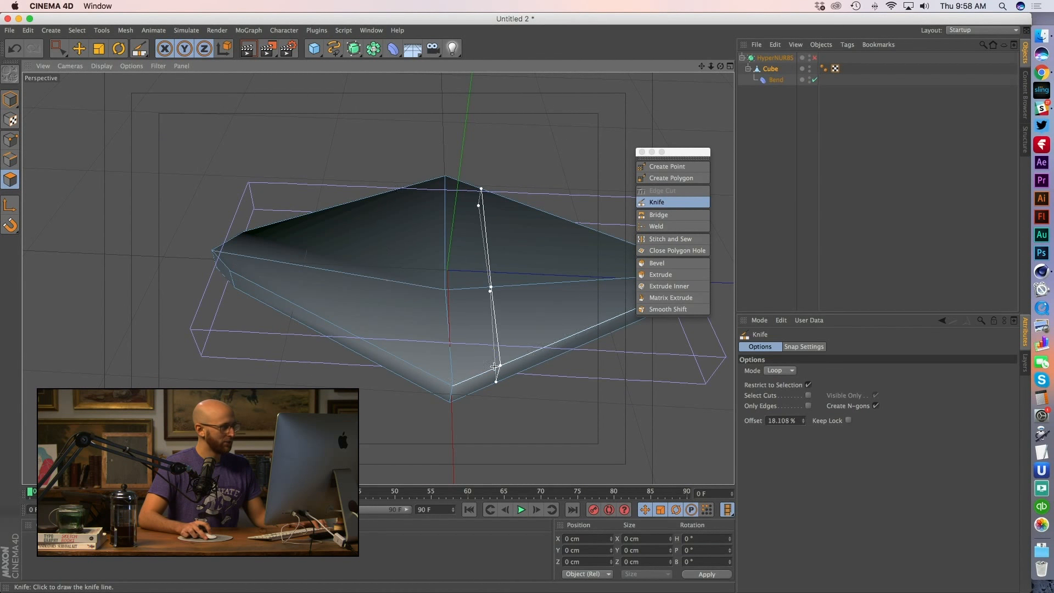
left_click(345, 289)
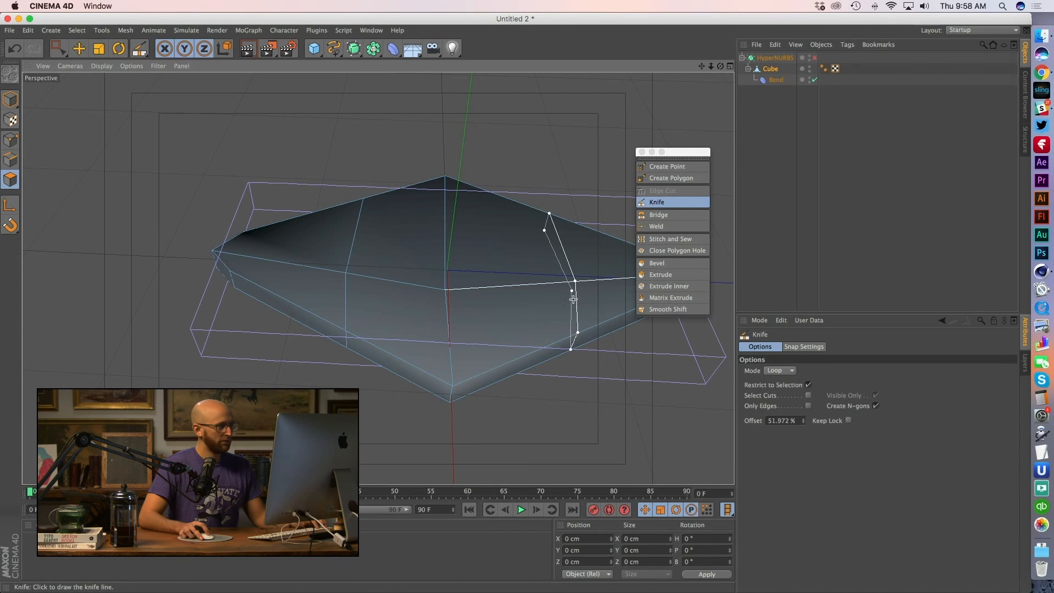
left_click_drag(544, 330, 405, 351, "alt")
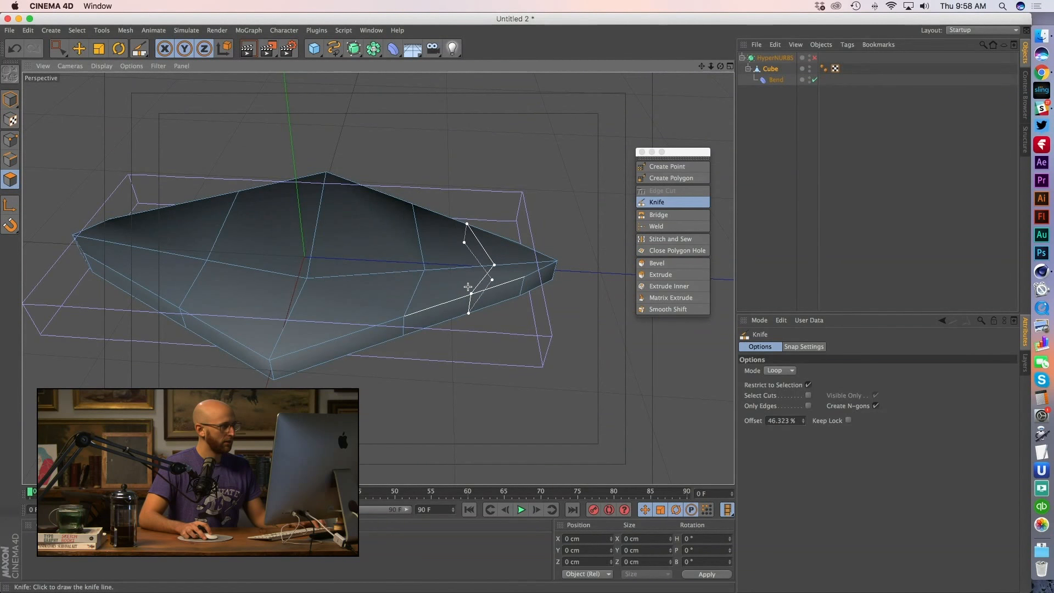
left_click_drag(468, 287, 164, 242, "alt")
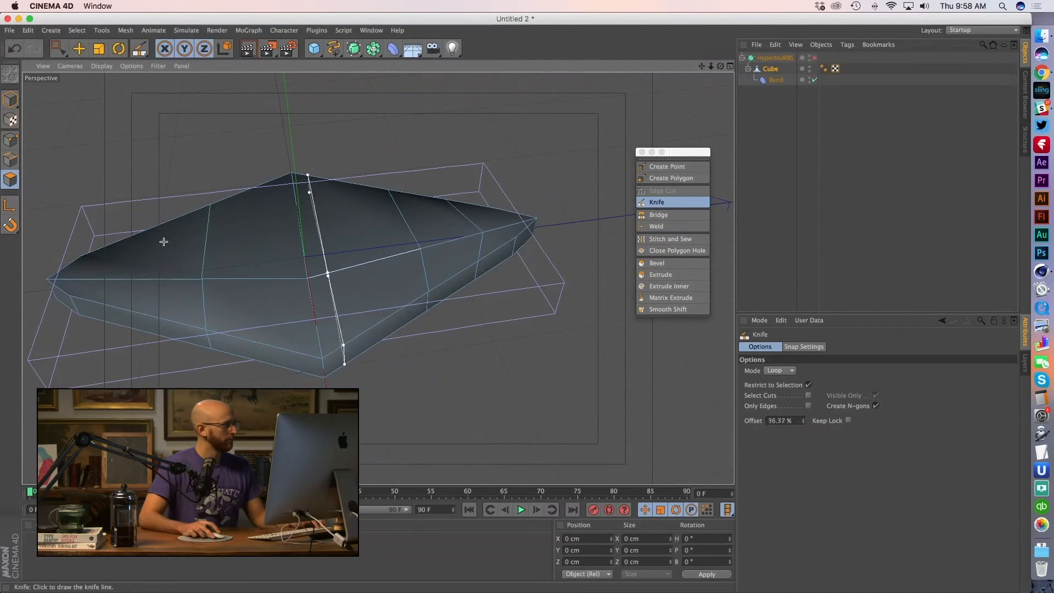
left_click_drag(128, 273, 134, 308, "alt")
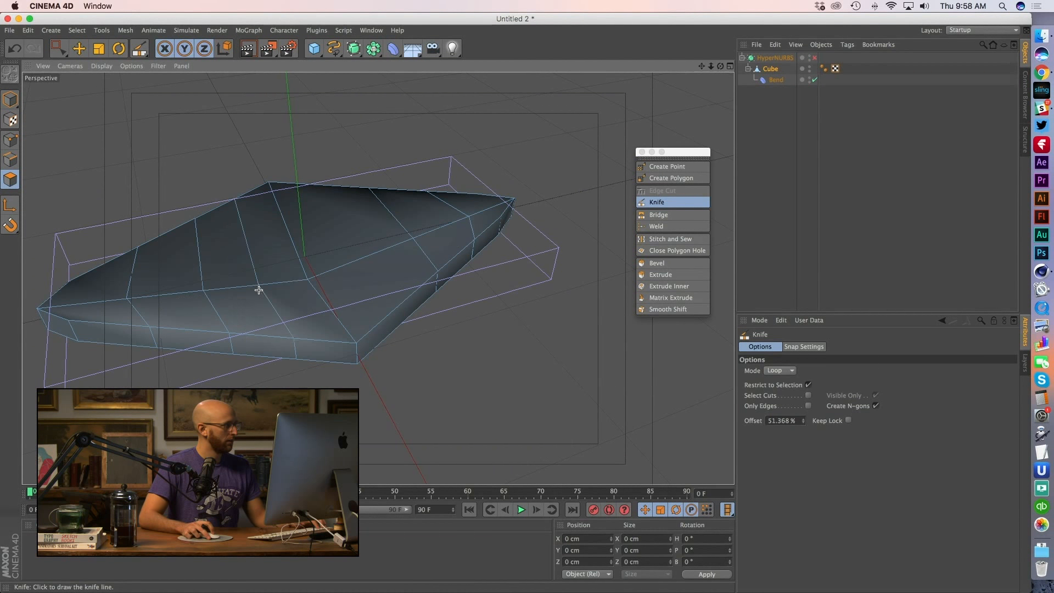
left_click_drag(254, 287, 164, 308, "alt")
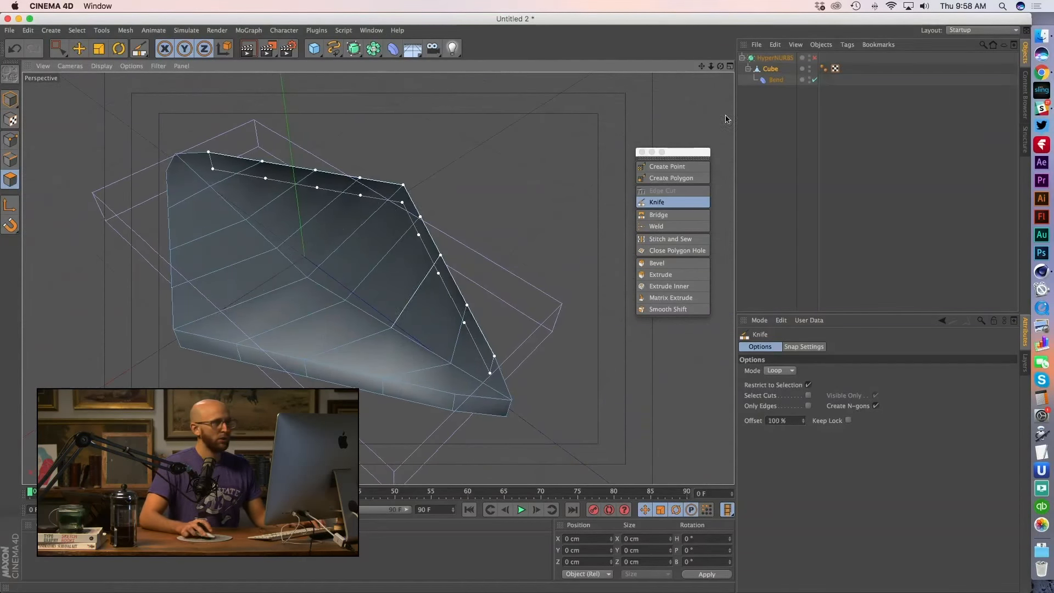
Turn the HyperNURBS smoothing back on and select the Bend deformer to inspect the subdivided petal
left_click(815, 58)
left_click(776, 79)
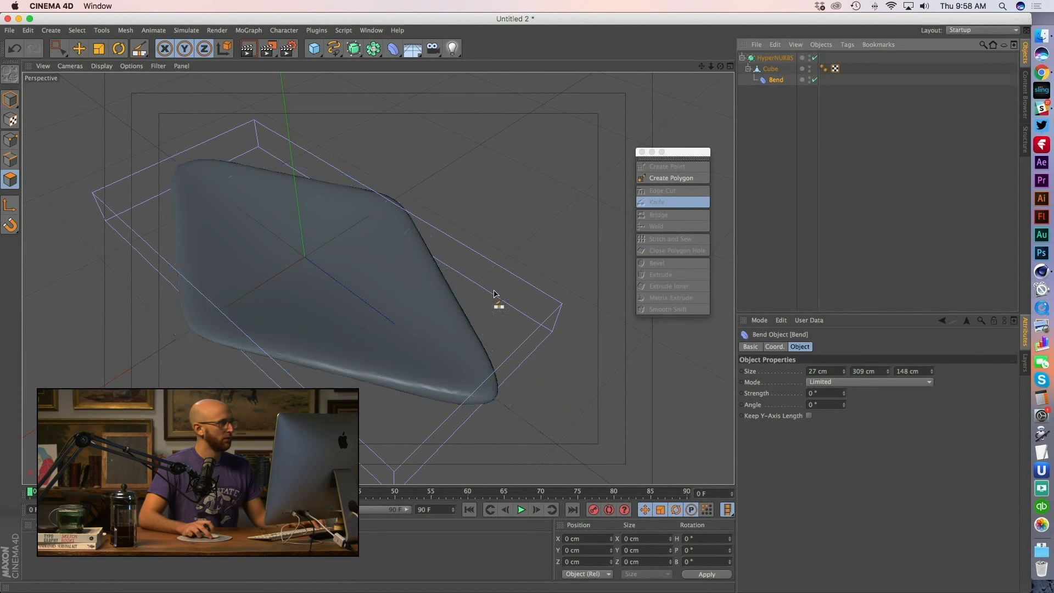
scroll(447, 323, "up", 5)
scroll(509, 285, "down", 5)
left_click_drag(207, 330, 415, 301, "alt")
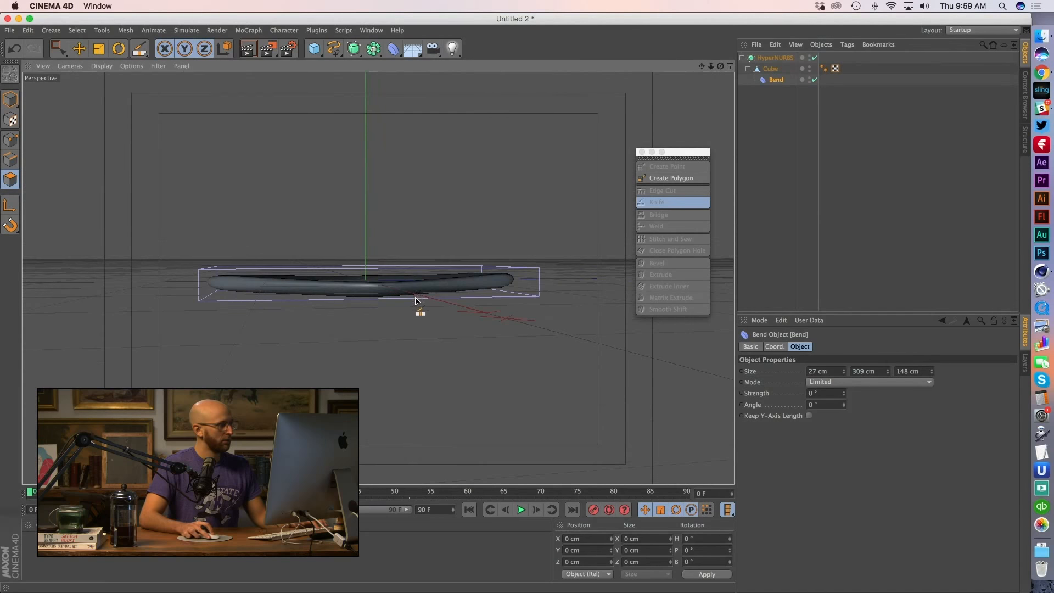
Raise the Bend strength to 329° to check the petal's curl from several angles, and flatten the petal again
left_click_drag(844, 398, 830, 390)
key("Return")
middle_click_drag(393, 210, 510, 345, "alt")
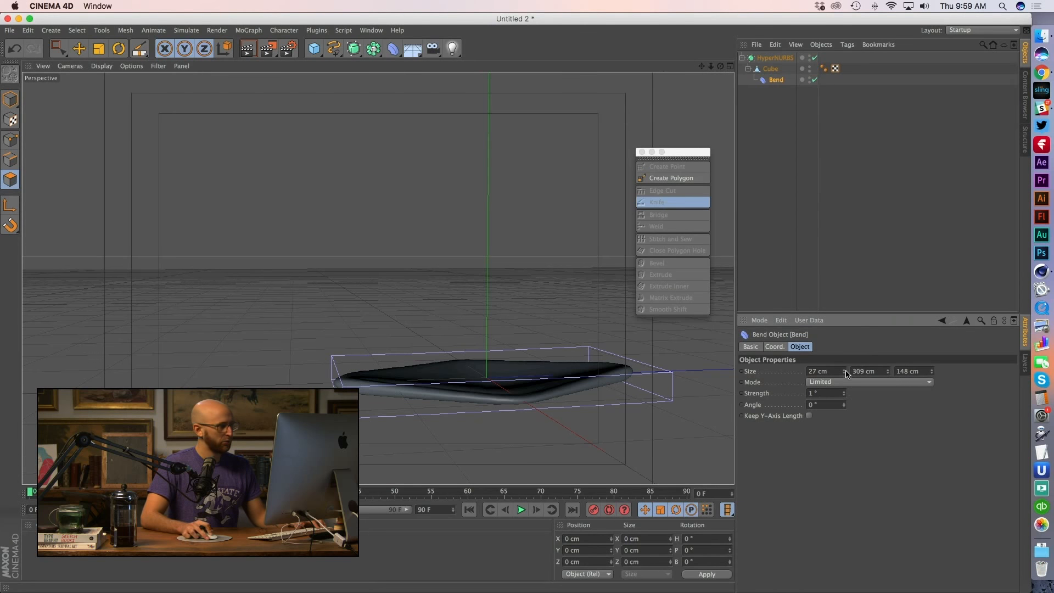
left_click_drag(844, 397, 841, 376)
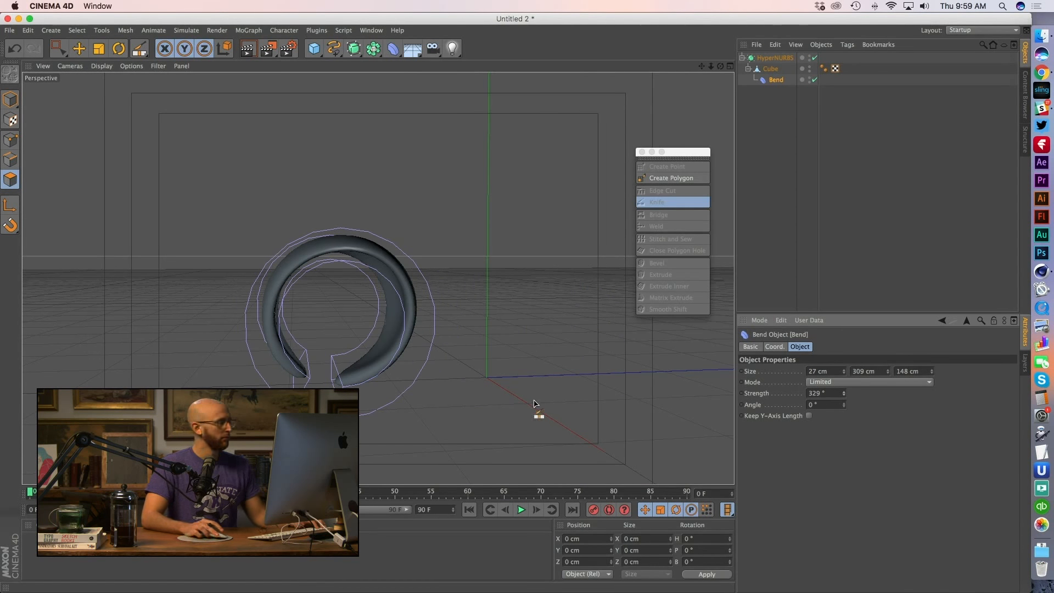
left_click_drag(534, 403, 503, 358, "alt")
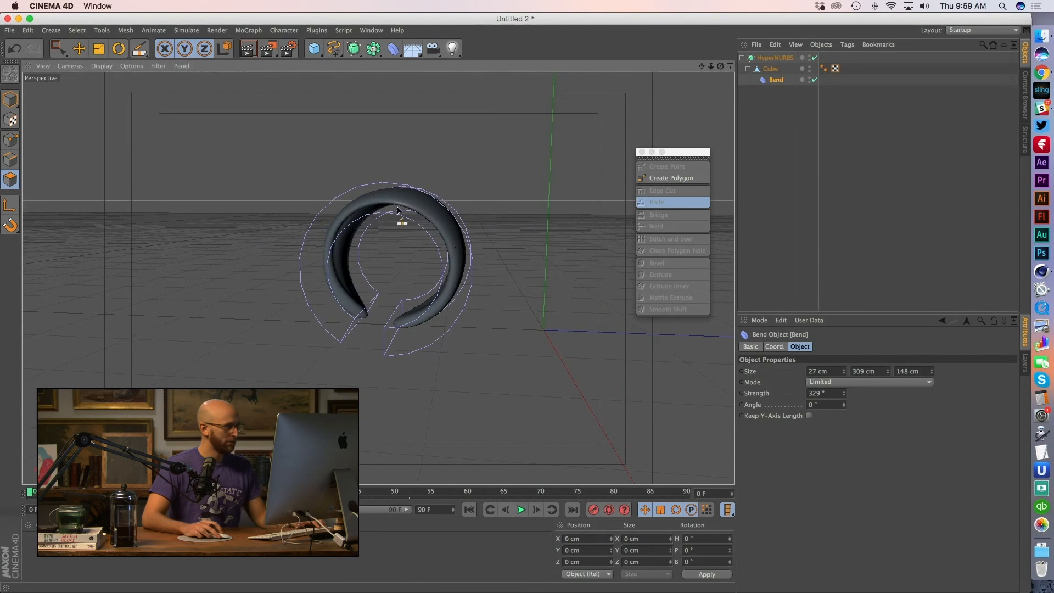
left_click_drag(412, 225, 299, 242, "alt")
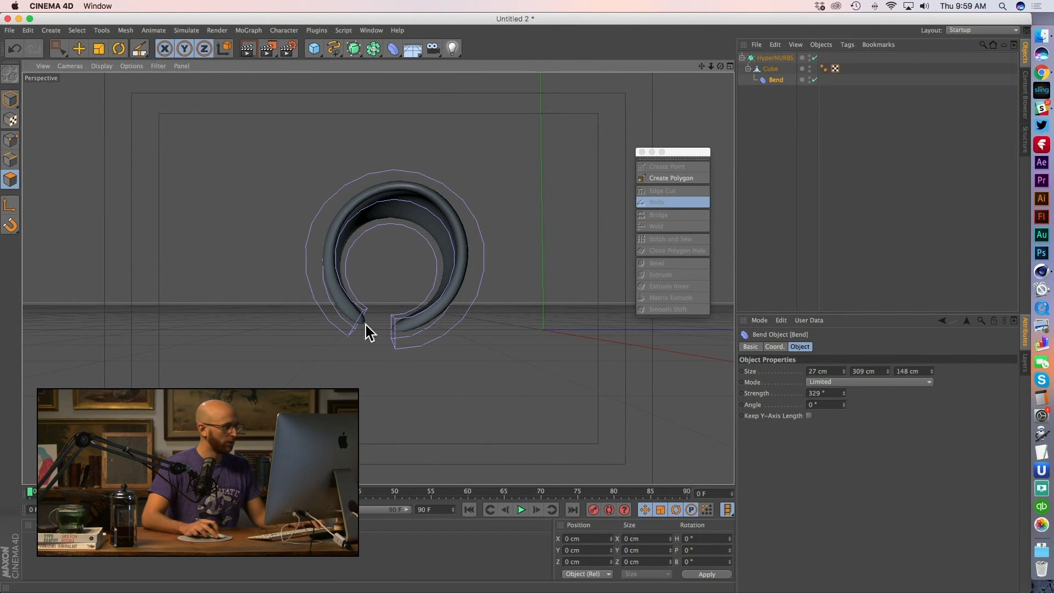
mouse_move(367, 331)
left_mouse_down("alt")
mouse_move(607, 360)
mouse_move(501, 300)
mouse_move(384, 271)
mouse_move(353, 325)
left_mouse_up("alt")
left_click(821, 393)
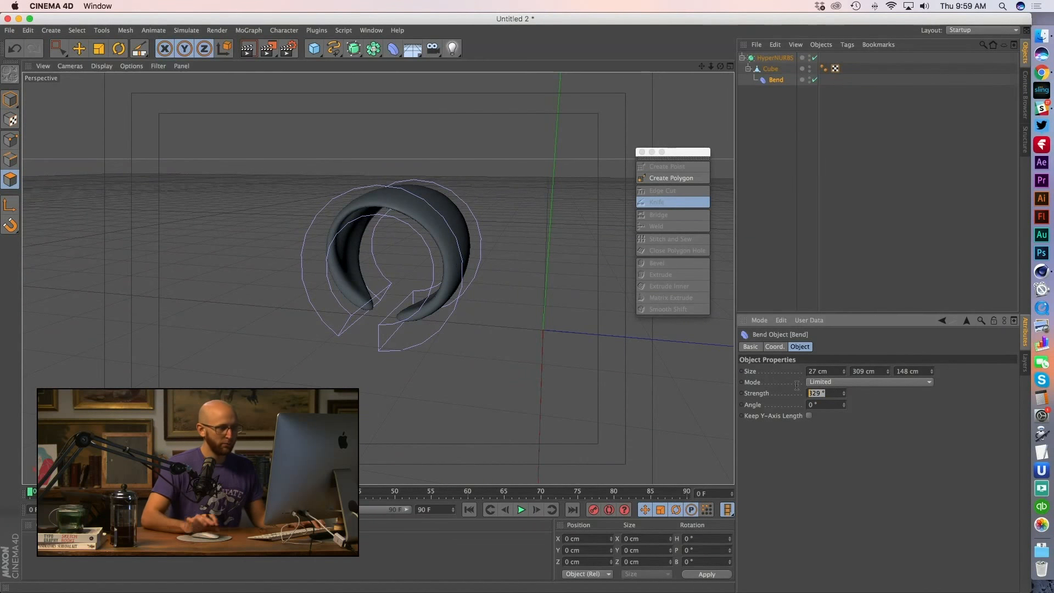
left_click(781, 104)
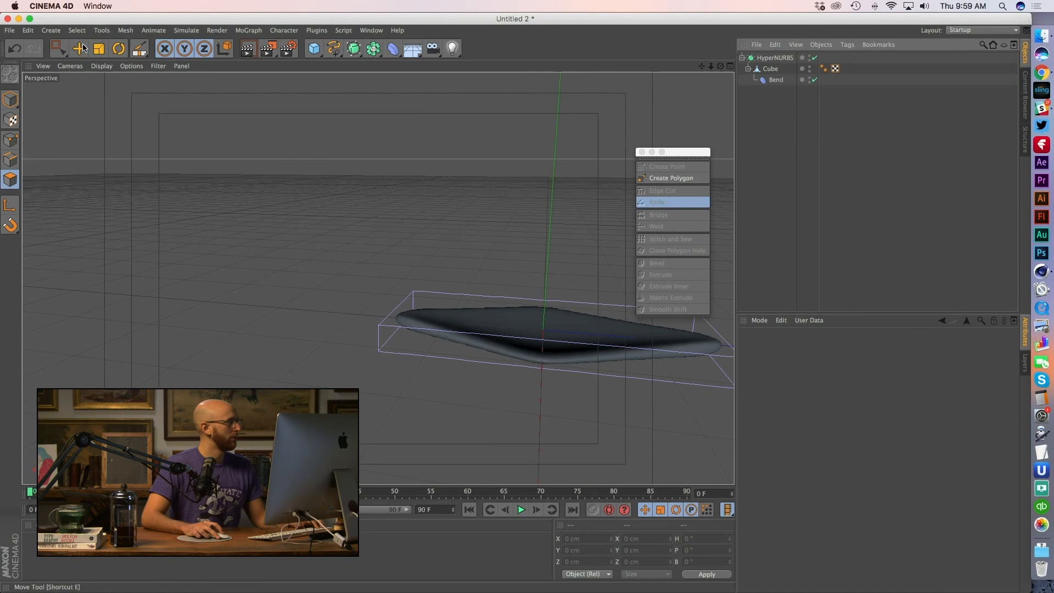
Add a Null object in model mode and move it along Z to the petal's tip, to about 158 cm
left_click(80, 48)
left_click(10, 100)
left_click_drag(274, 258, 383, 285, "alt")
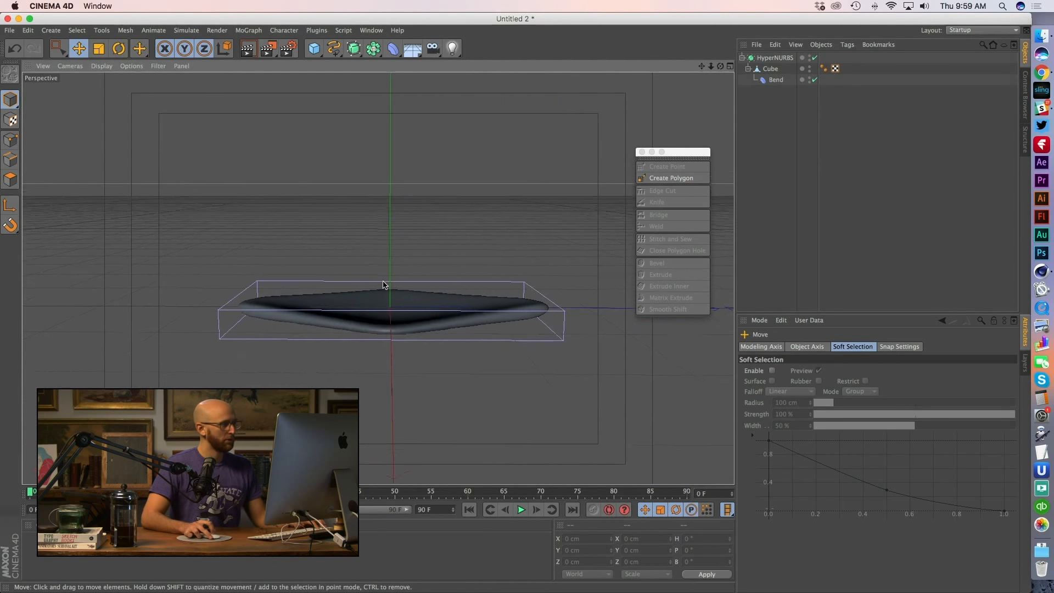
left_click(772, 58)
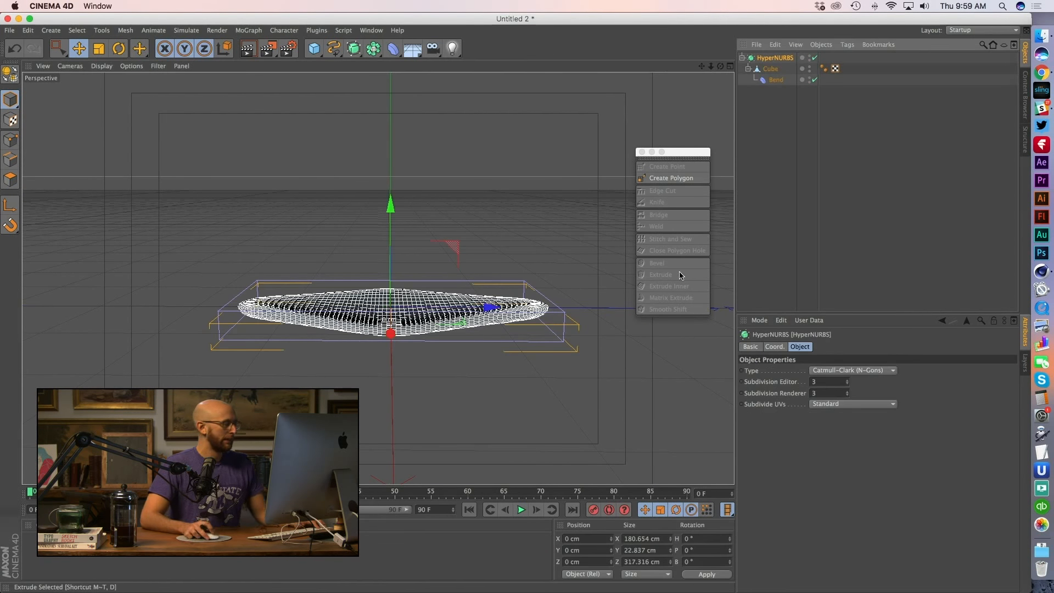
left_click(335, 49)
left_click(314, 48)
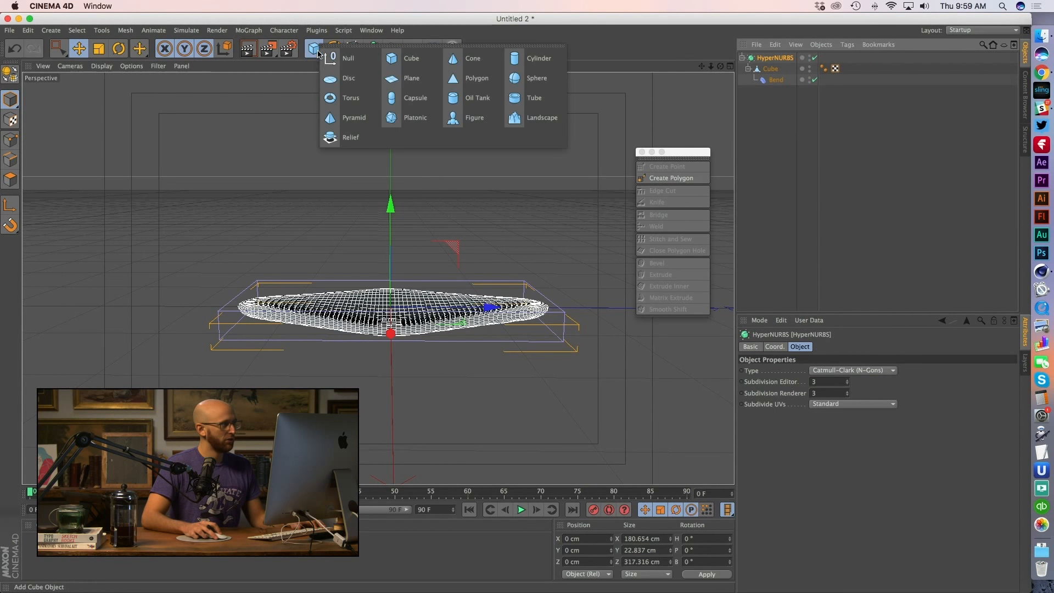
left_click(335, 58)
left_click_drag(478, 343, 447, 379, "alt")
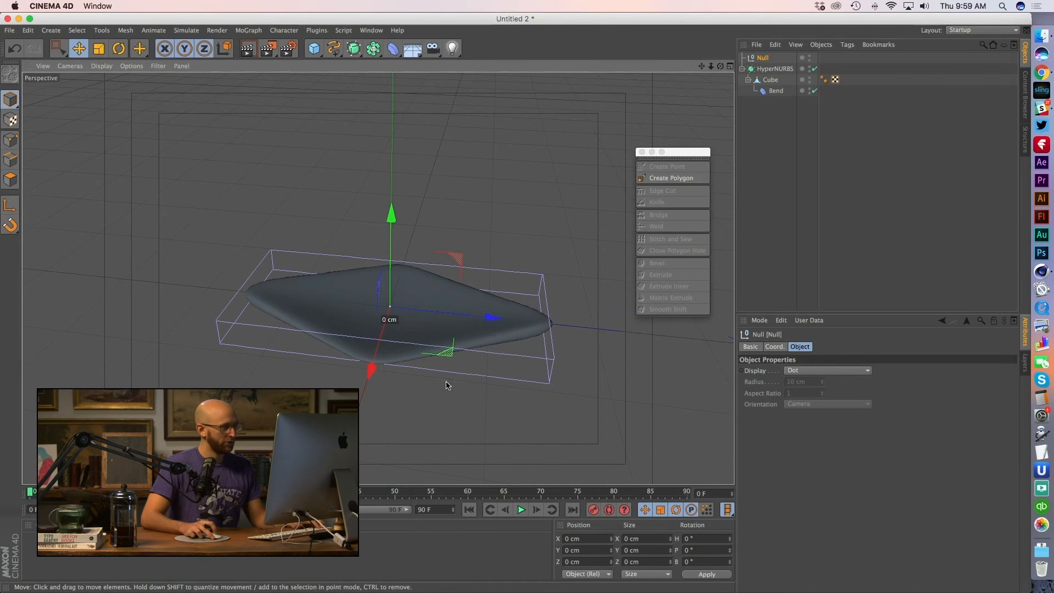
left_click_drag(490, 315, 652, 332)
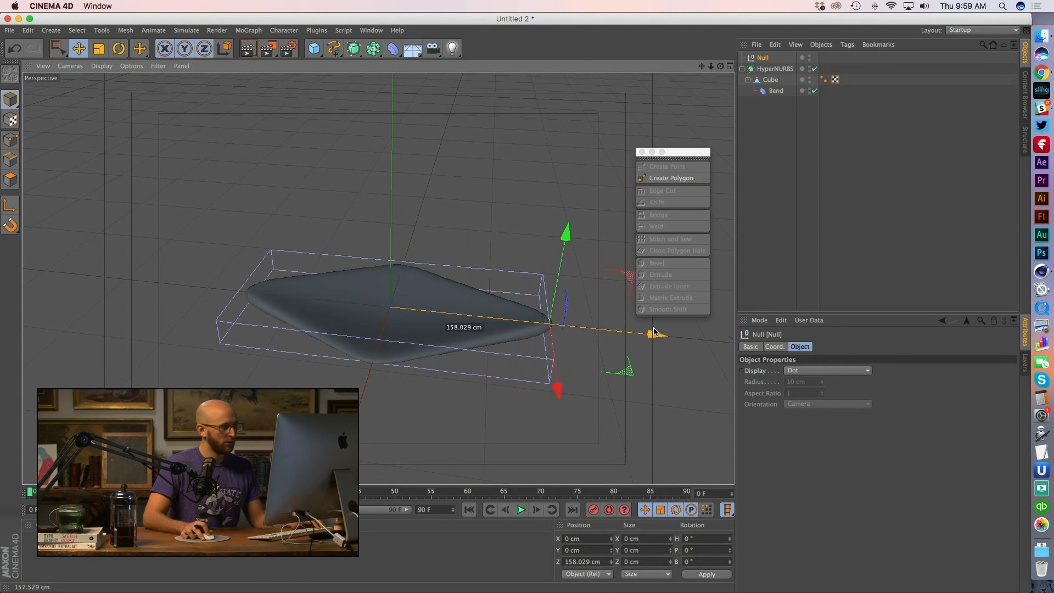
Try bending the petal with the Bend strength to compare its curl with the Null's position, and undo it
left_click(774, 90)
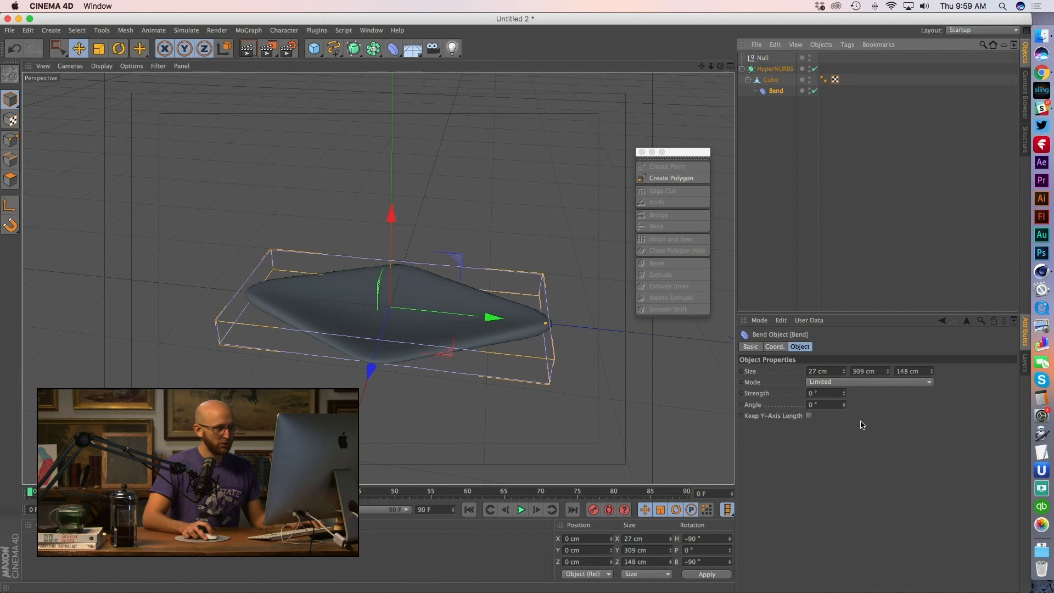
left_click_drag(846, 393, 889, 393)
key("ctrl+z")
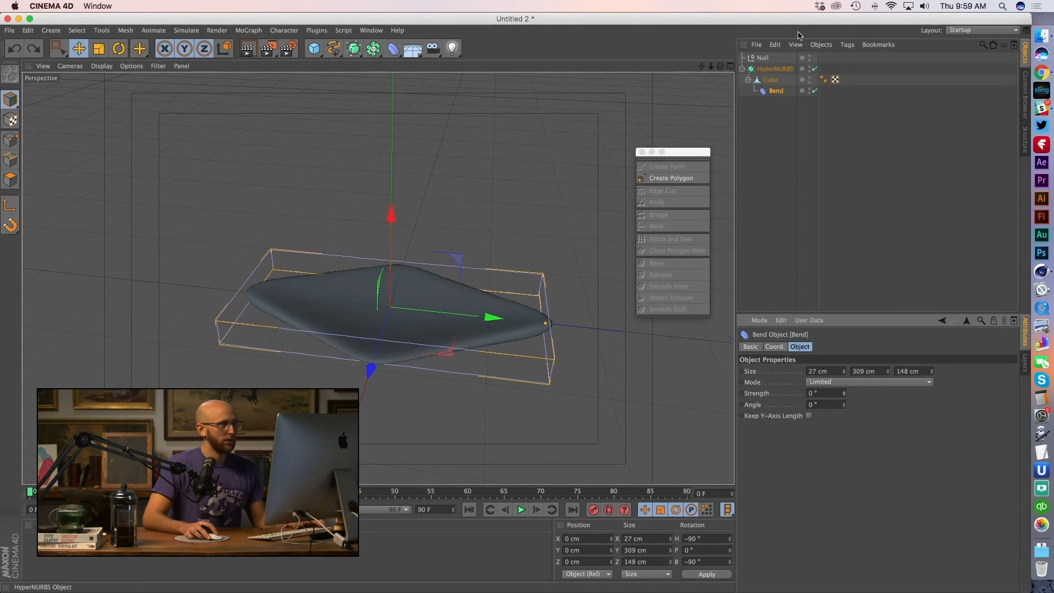
Move the Null along Z to the petal's opposite tip, to about -157 cm
left_click(759, 61)
left_click_drag(637, 332, 384, 258)
left_click(334, 273)
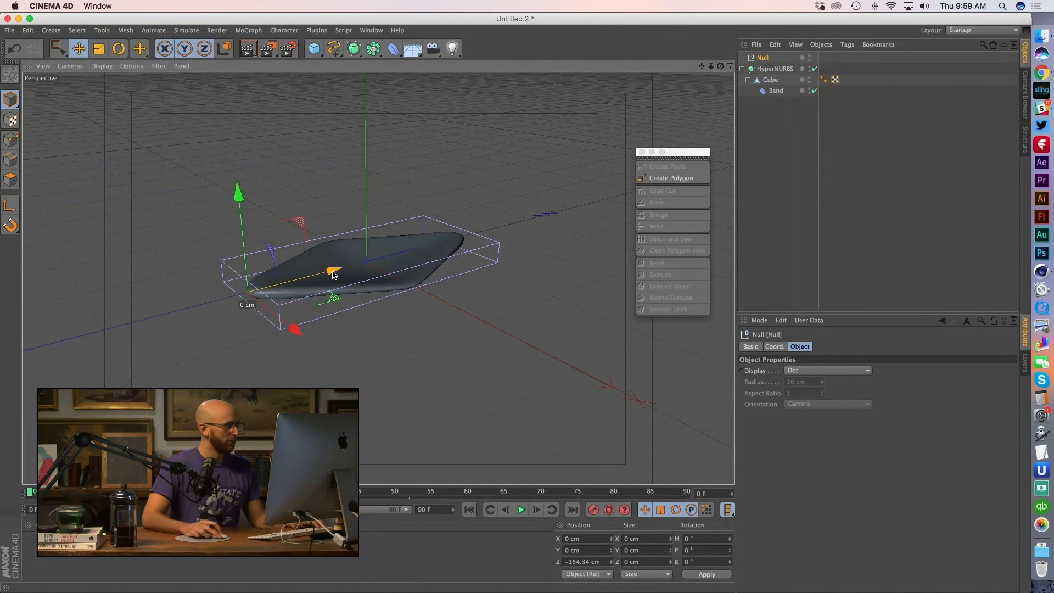
Test the Bend strength again with the Null at the opposite tip, and undo the change
left_click(769, 91)
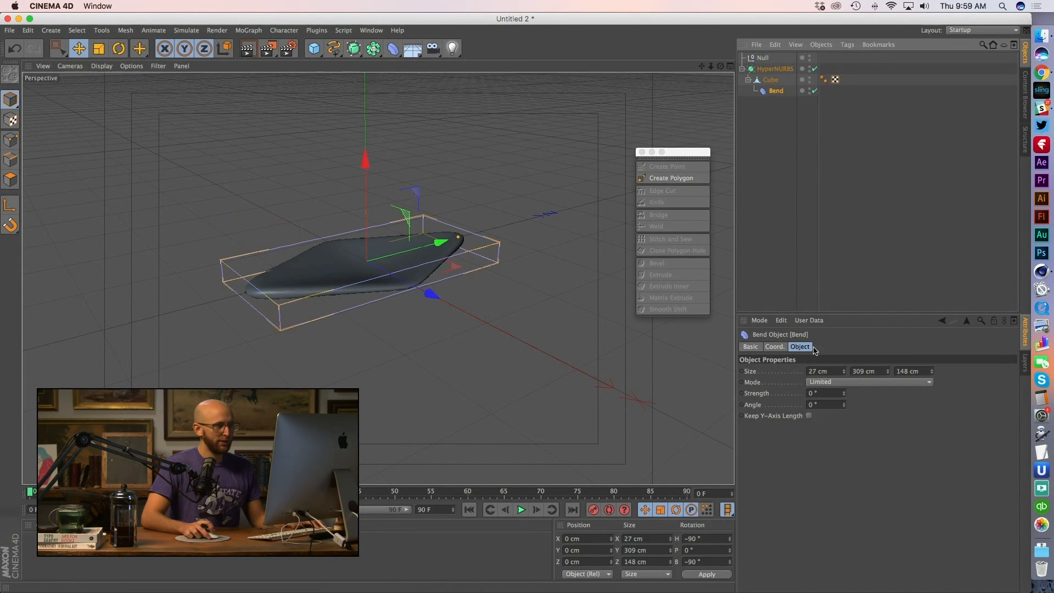
left_click_drag(843, 394, 844, 393)
key("super+z")
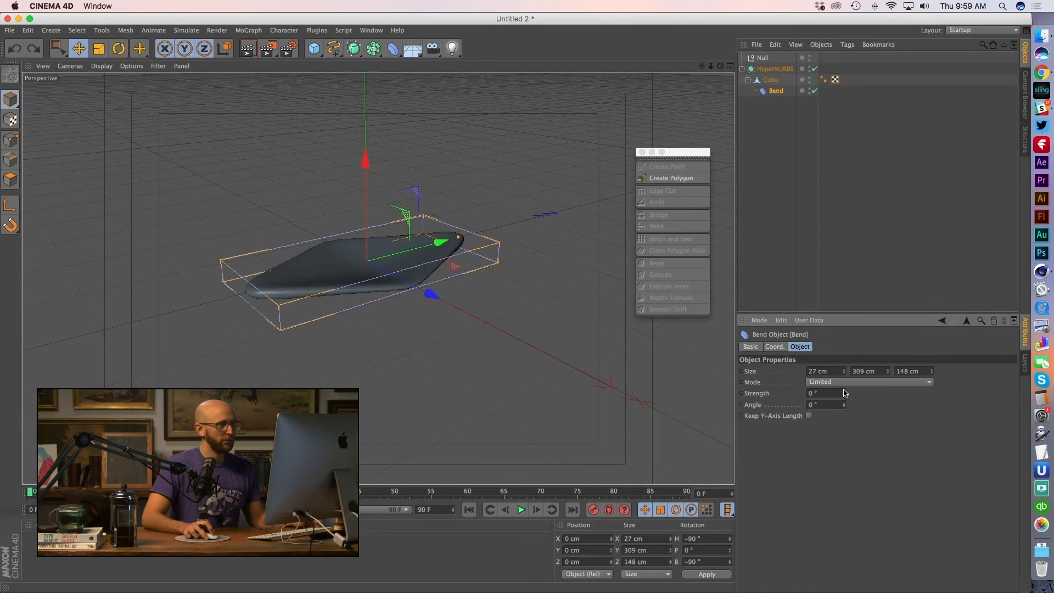
Parent the HyperNURBS to the Null, then test-move the Null with the petal attached and undo that move
left_click(762, 68)
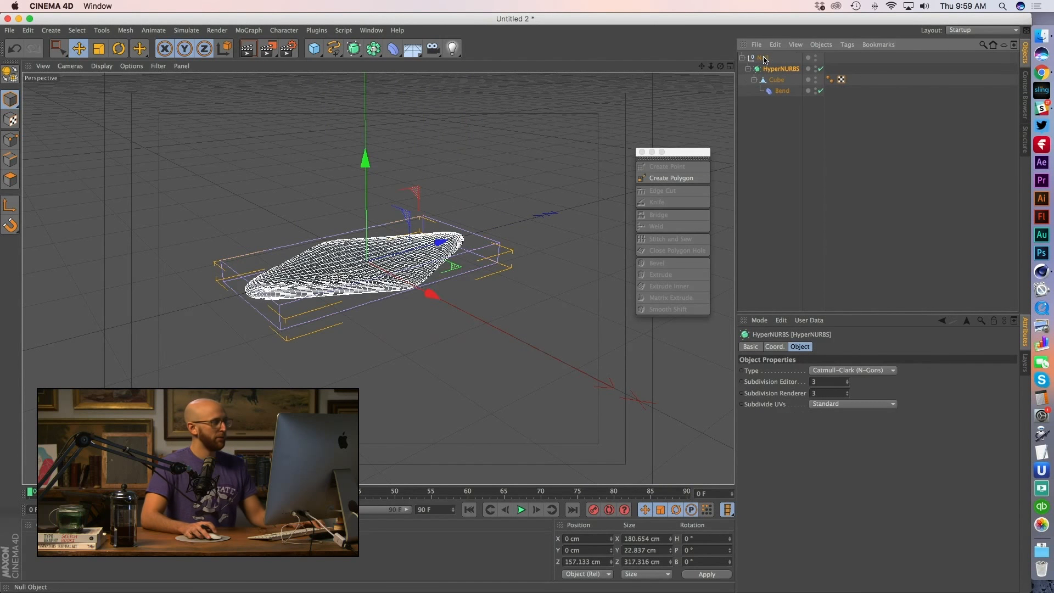
left_click(763, 57)
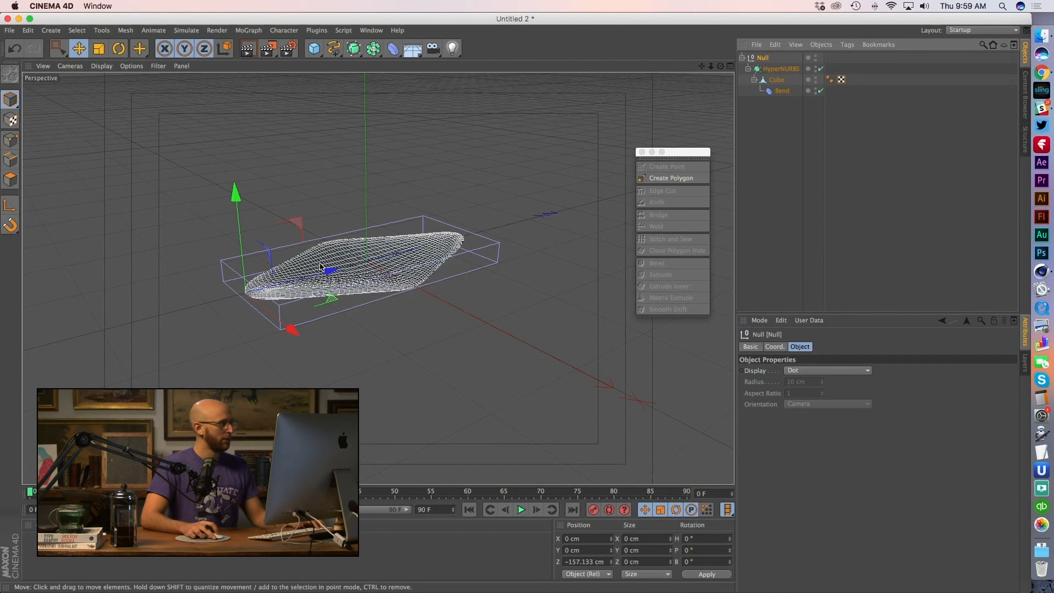
left_click_drag(326, 270, 421, 250)
key("super+z")
Rotate the Null 90° in pitch so the petal stands upright on its base tip
key("r")
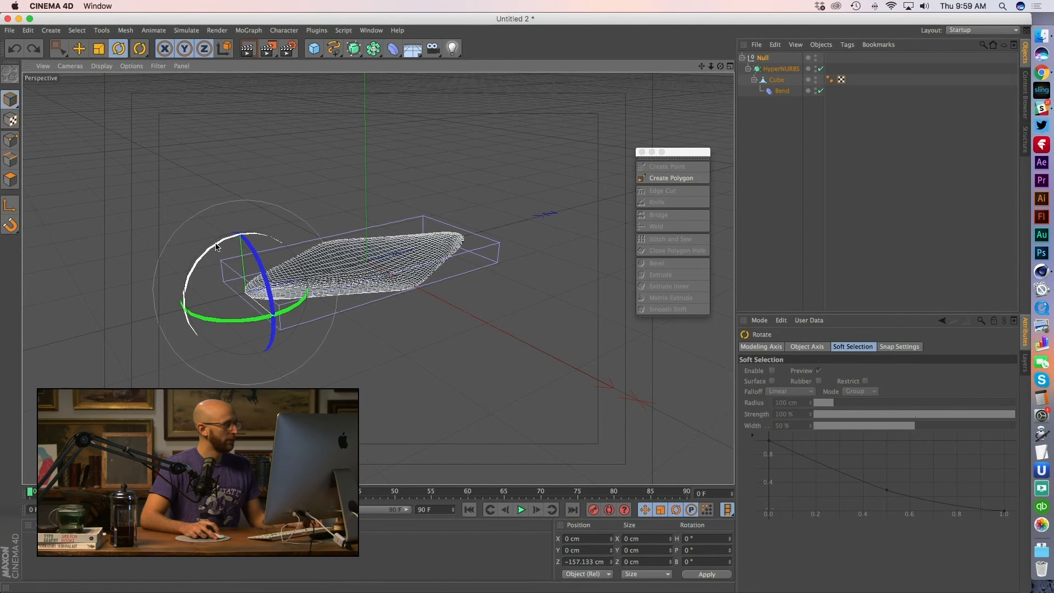
left_click_drag(217, 247, 165, 347)
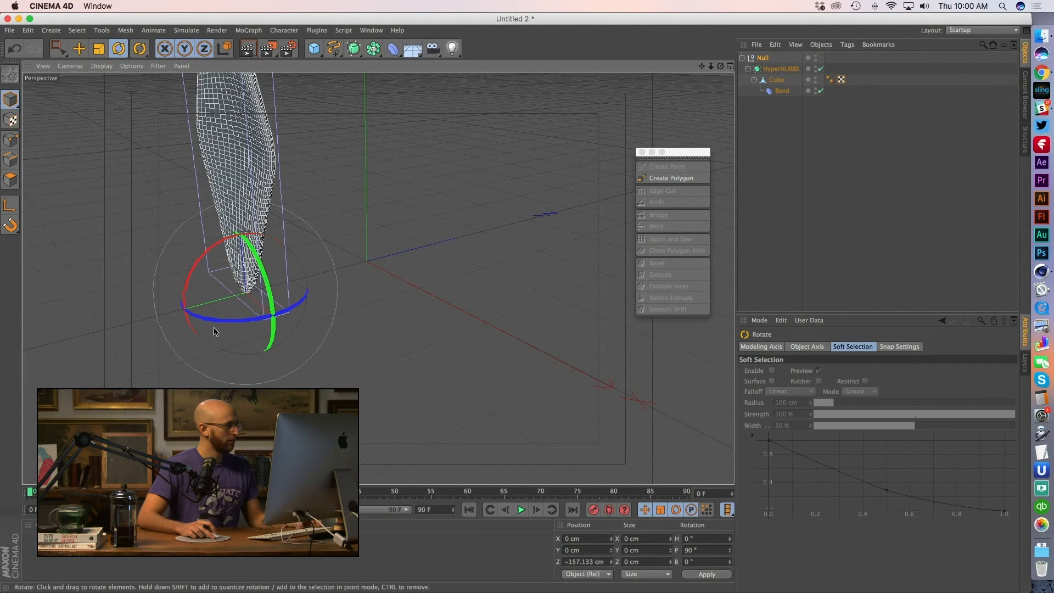
key("o")
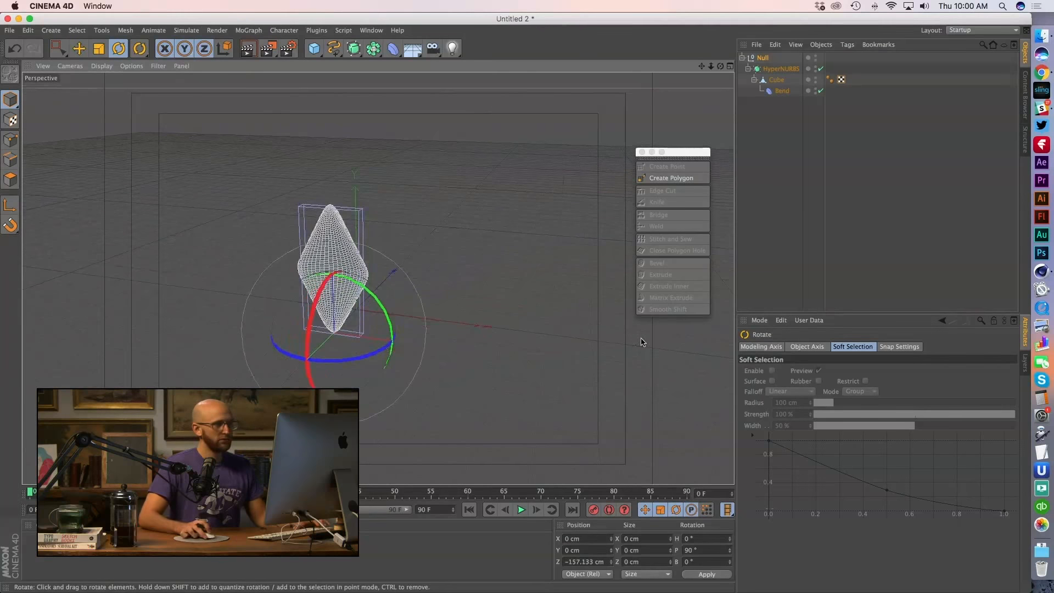
Set the Bend deformer's strength to 224° to curl the upright petal over
left_click(780, 90)
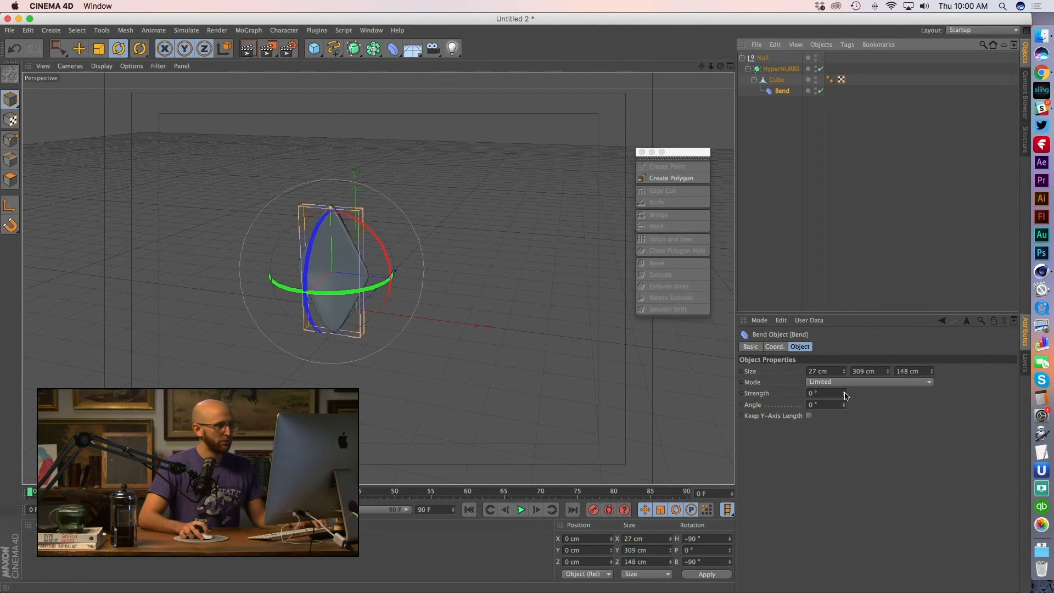
left_click_drag(845, 395, 909, 391)
left_click_drag(465, 329, 381, 336, "alt")
mouse_move(844, 397)
left_mouse_down()
mouse_move(834, 397)
mouse_move(856, 395)
mouse_move(842, 396)
left_mouse_up()
mouse_move(371, 317)
left_mouse_down("alt")
mouse_move(349, 369)
mouse_move(357, 308)
left_mouse_up("alt")
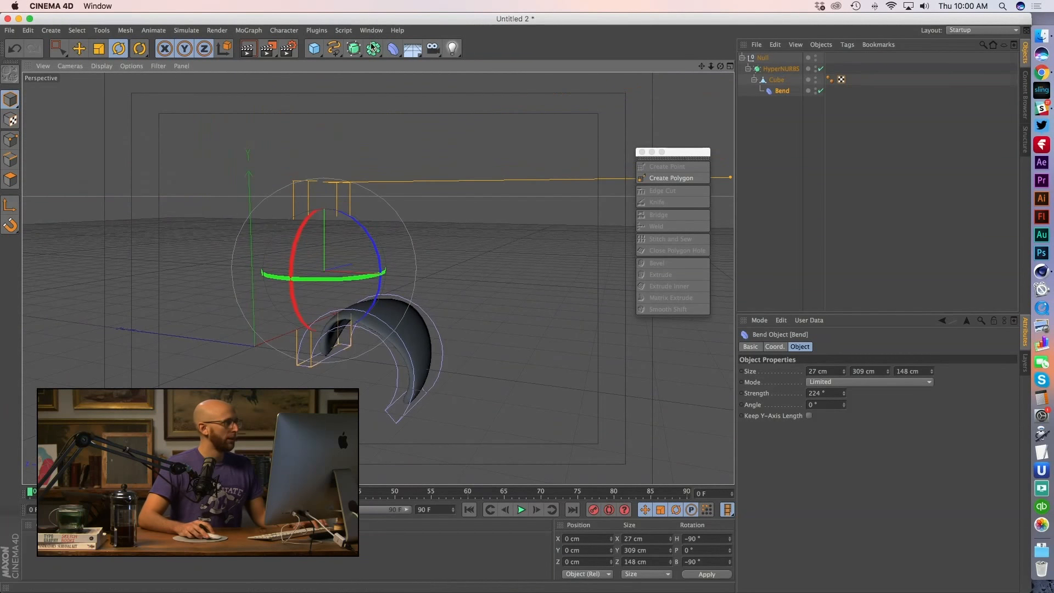
Add a MoGraph Cloner with the petal's Null inside it, and turn off its Fix Clone option
left_click(246, 31)
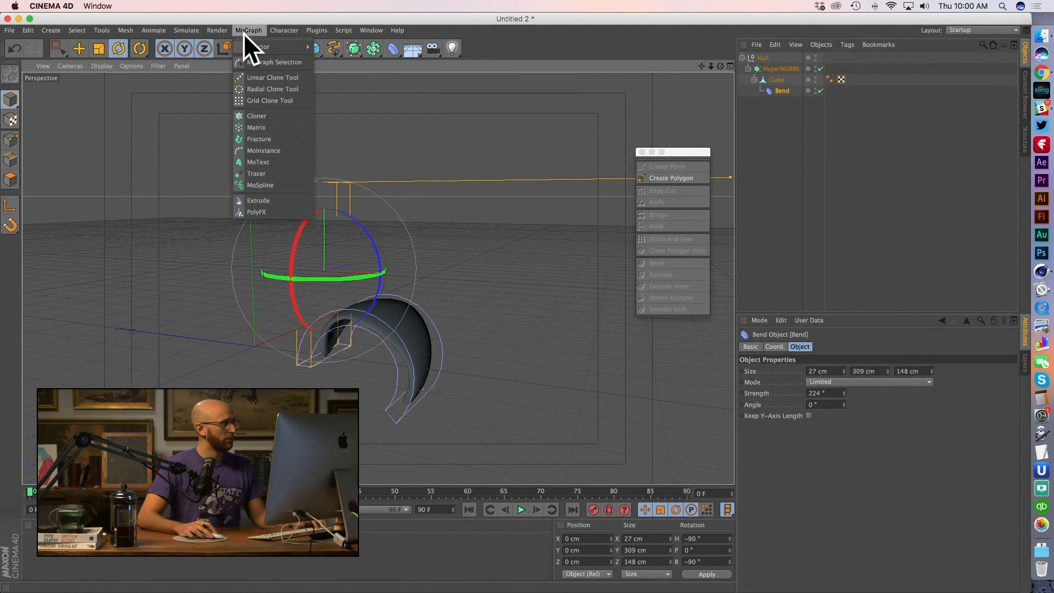
left_click(250, 115)
left_click_drag(762, 70, 769, 61)
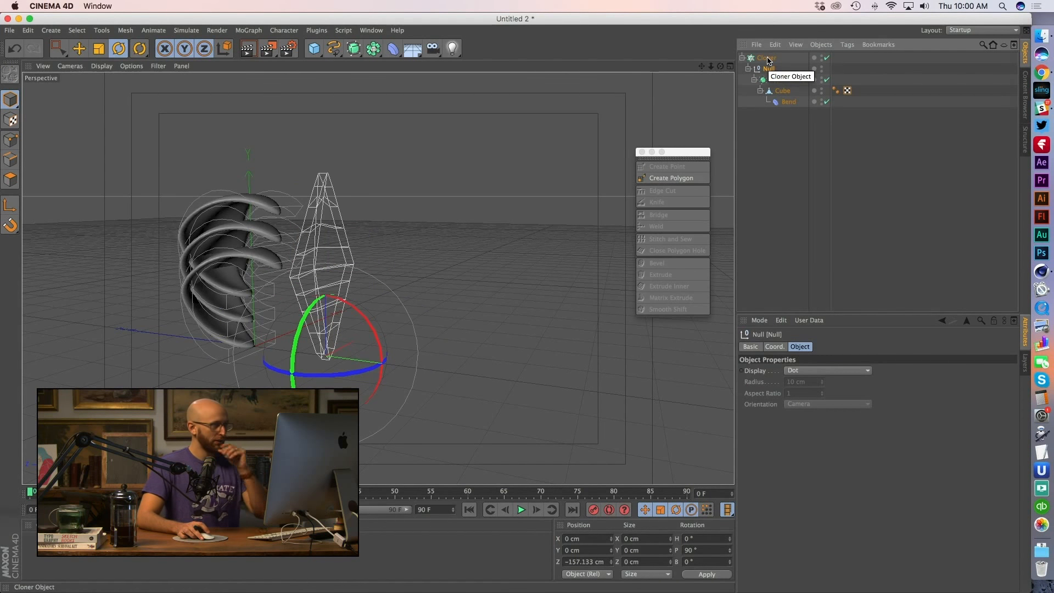
left_click(766, 59)
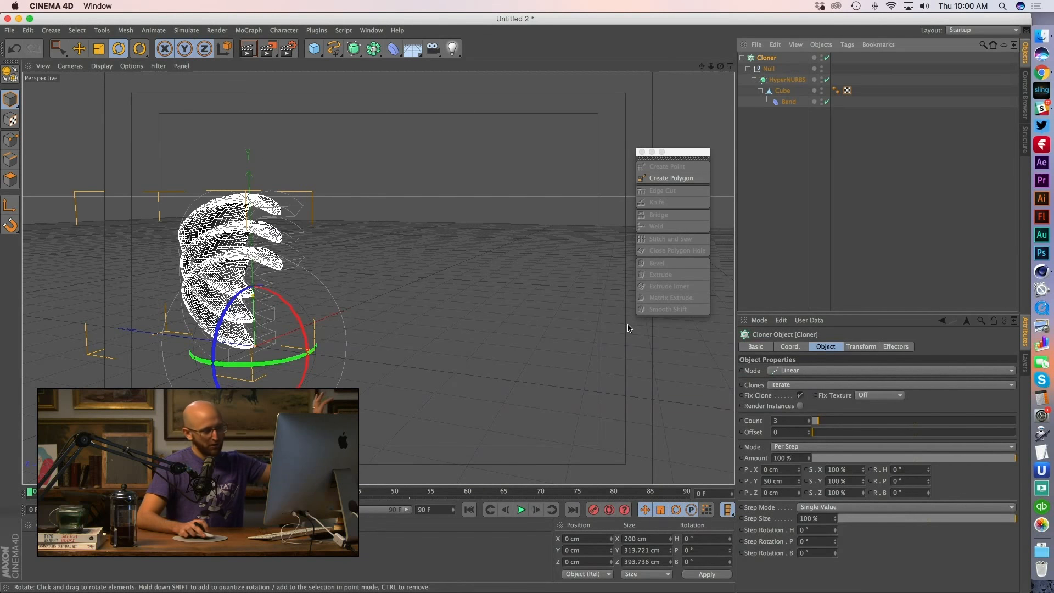
left_click(801, 396)
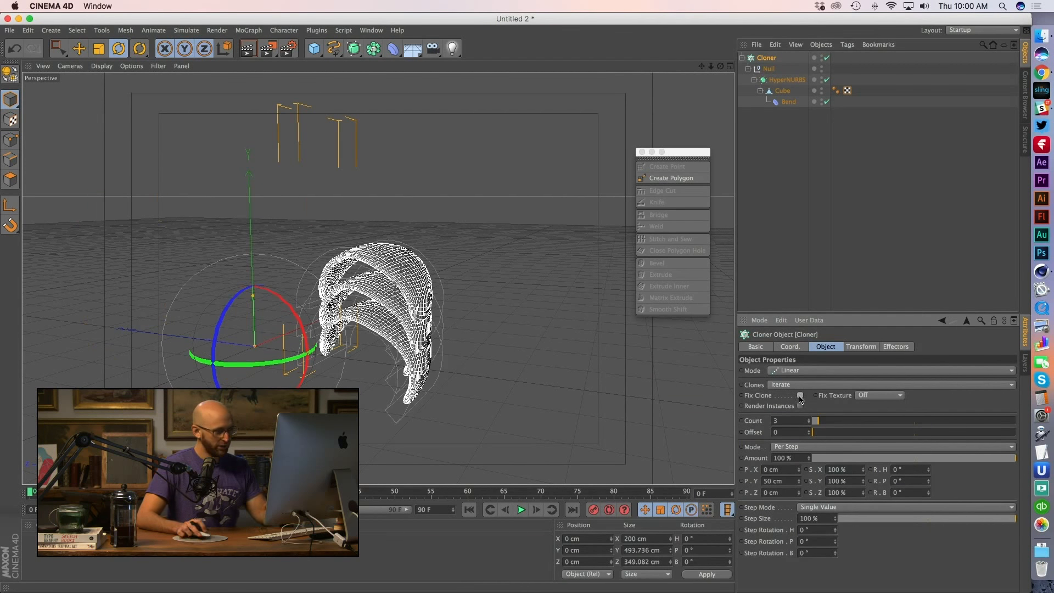
mouse_move(429, 350)
left_mouse_down("alt")
mouse_move(480, 341)
mouse_move(355, 344)
mouse_move(345, 355)
mouse_move(363, 351)
left_mouse_up("alt")
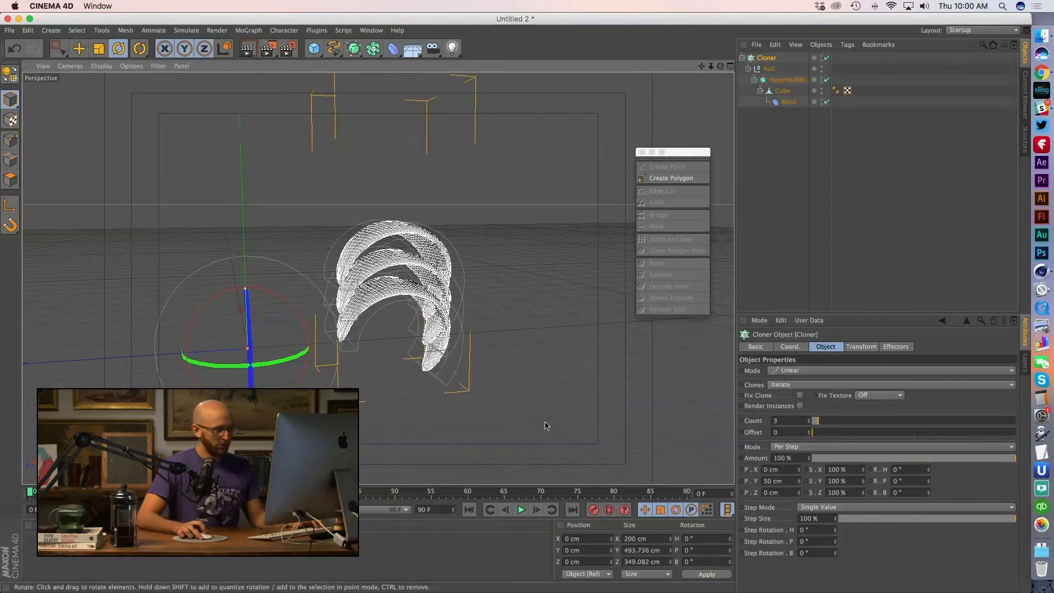
Set the Cloner's Y step to 0 cm, and try an X step of 438 cm before resetting it to 0
left_click(800, 407)
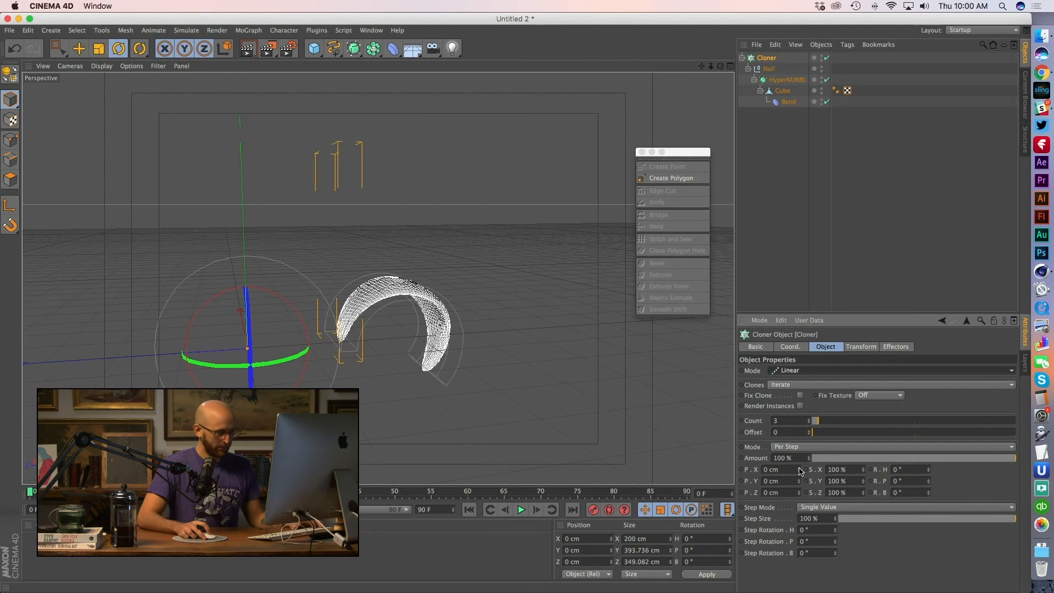
left_click_drag(799, 471, 800, 335)
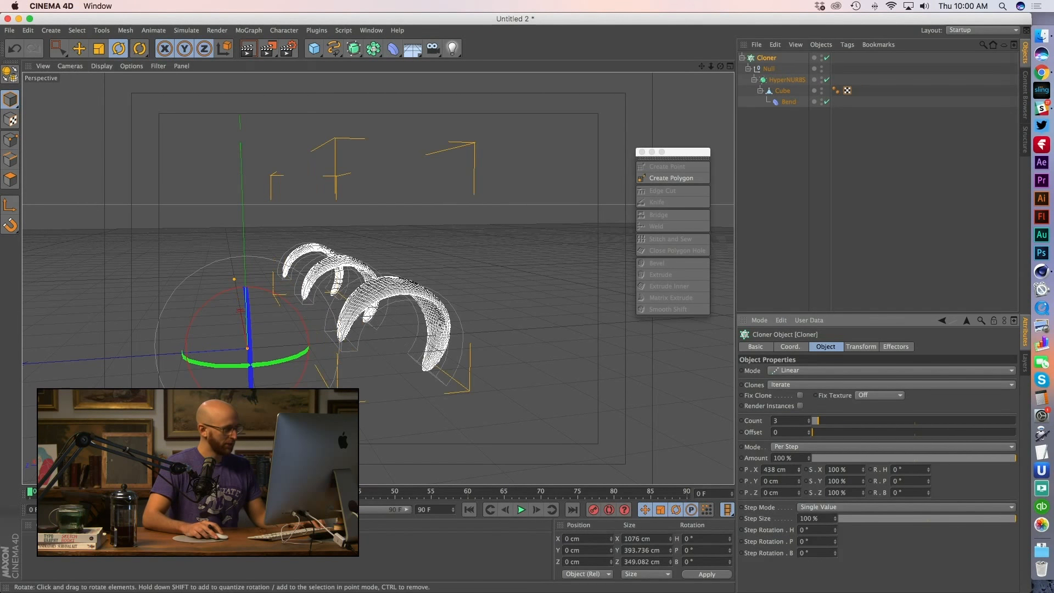
left_click_drag(357, 329, 423, 372, "alt")
left_click_drag(793, 469, 739, 471)
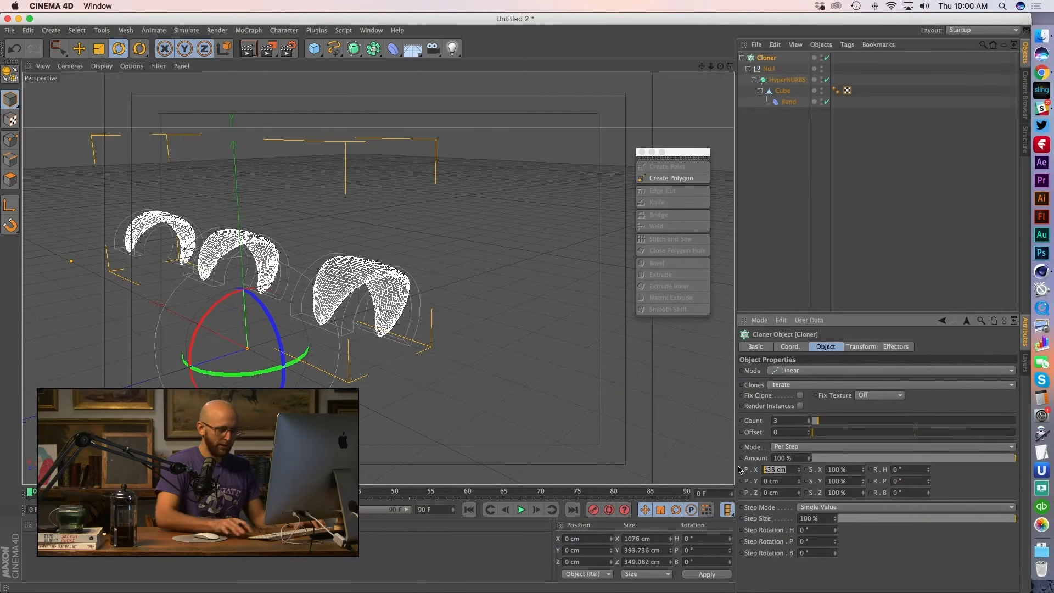
type("0")
key("Return")
Rotate the clones around the centre with a heading of 41° per step and raise the count to 8
left_click_drag(929, 492, 928, 457)
key("super+z")
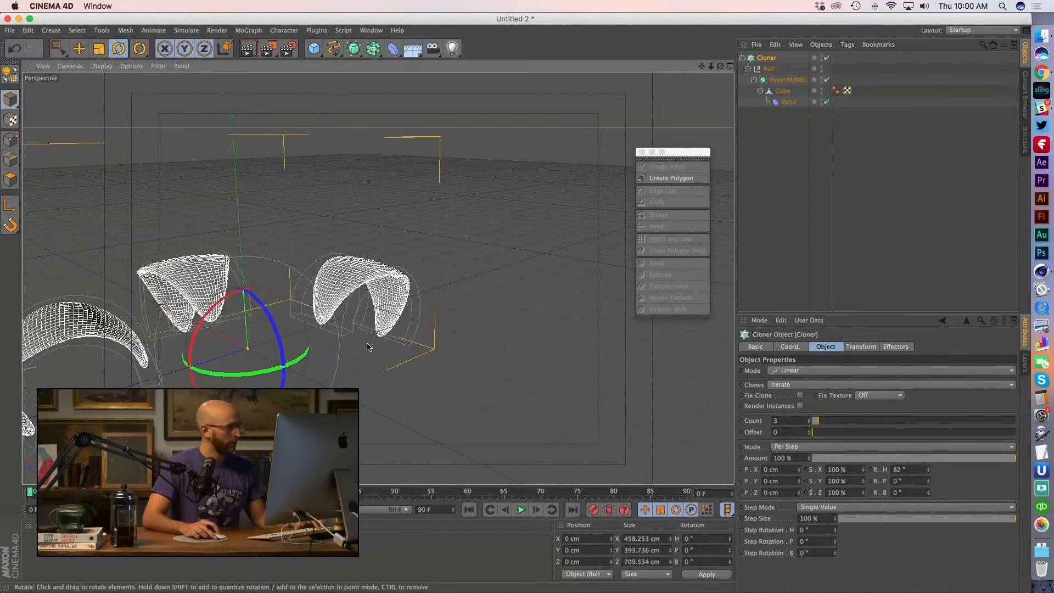
left_click_drag(367, 346, 529, 358, "alt")
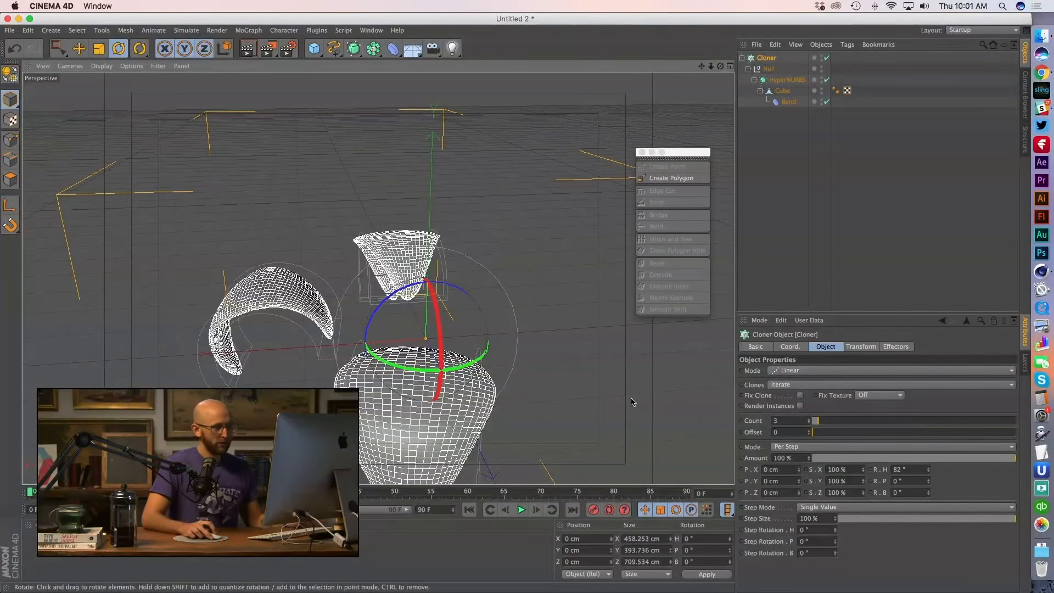
left_click_drag(808, 421, 813, 421)
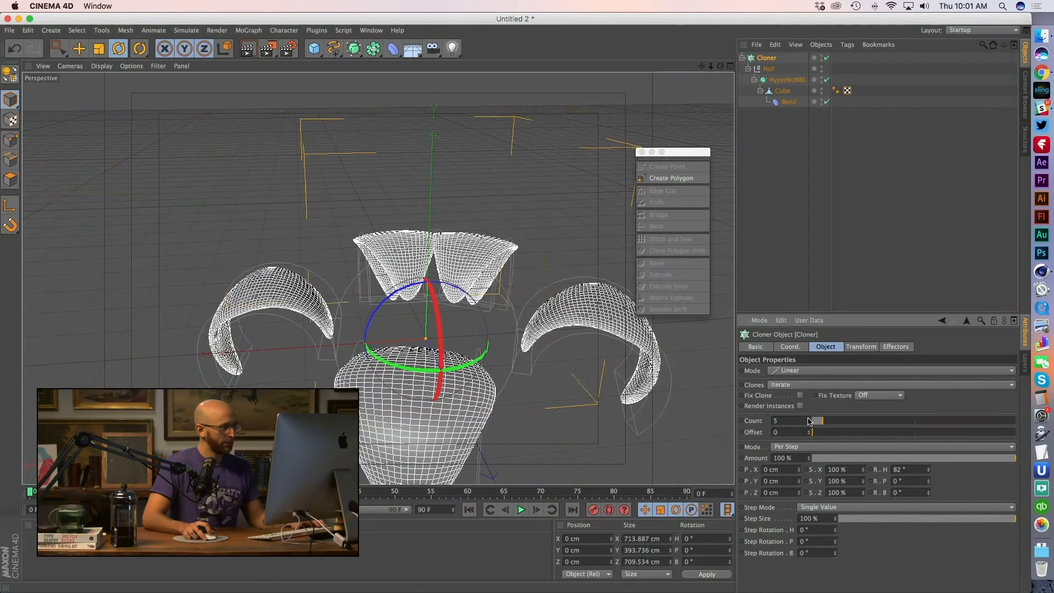
mouse_move(932, 475)
left_mouse_down()
mouse_move(932, 466)
mouse_move(932, 475)
left_mouse_up()
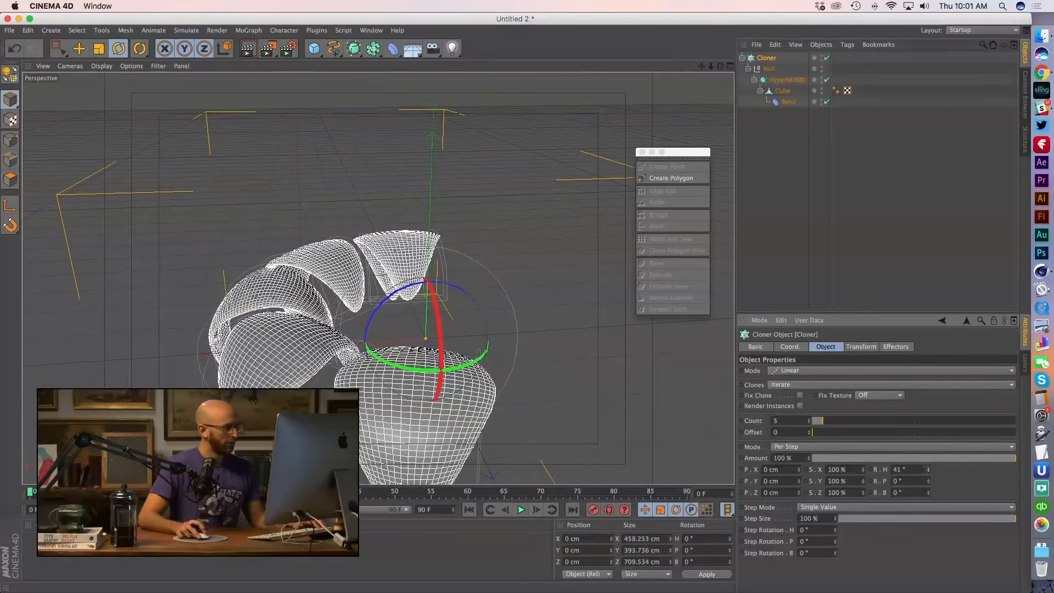
left_click_drag(555, 355, 467, 356, "alt")
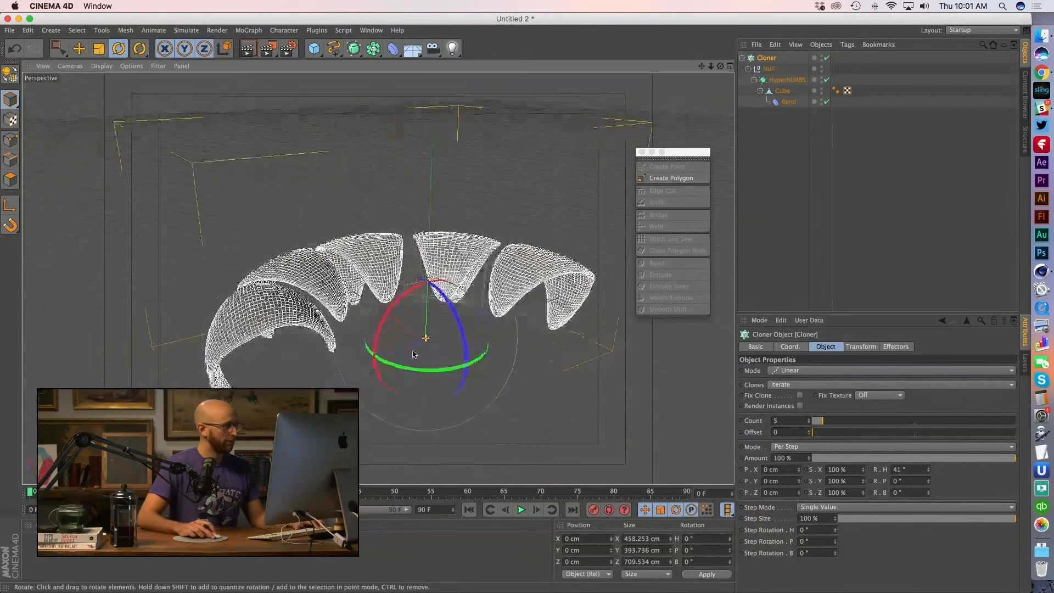
left_click(809, 420)
left_click(809, 420)
left_click(809, 419)
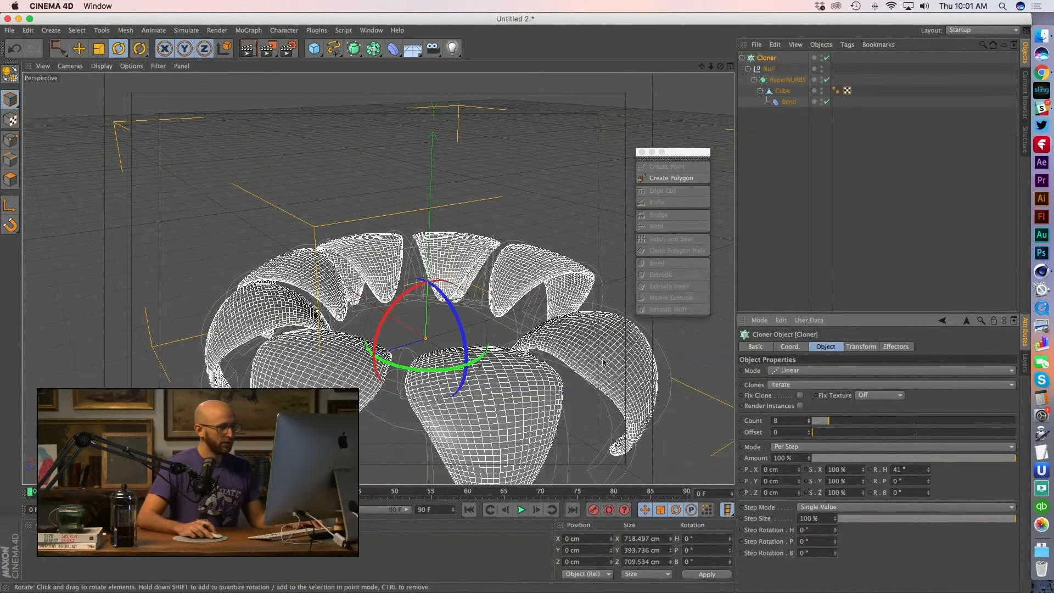
Raise the clone count to 9 and set the heading rotation to 40° per step to close the petal ring
left_click_drag(581, 352, 462, 340, "alt")
left_click(808, 419)
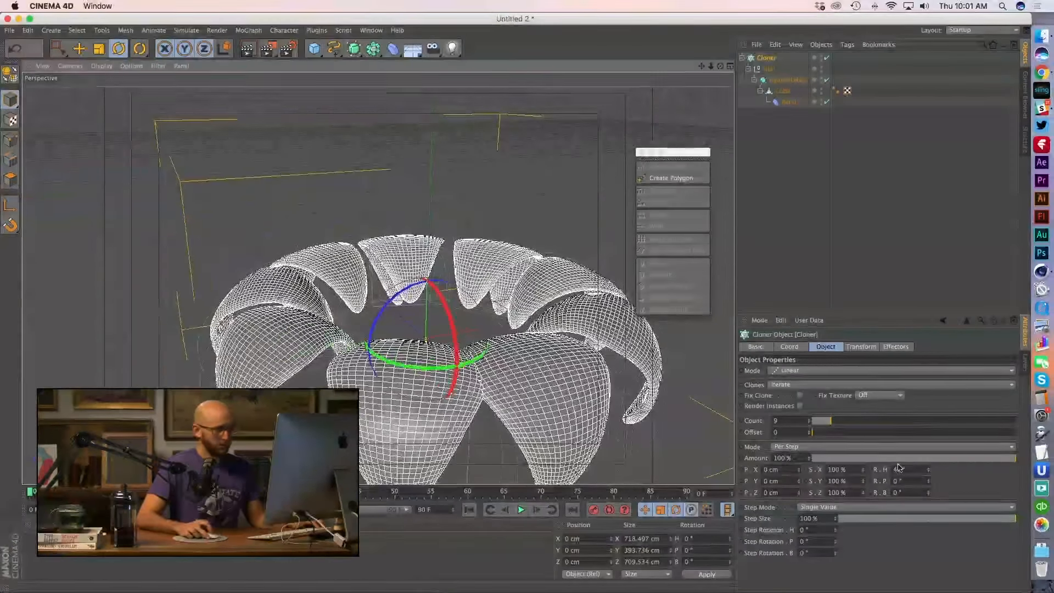
left_click(928, 472)
left_click(929, 472)
left_click(928, 469)
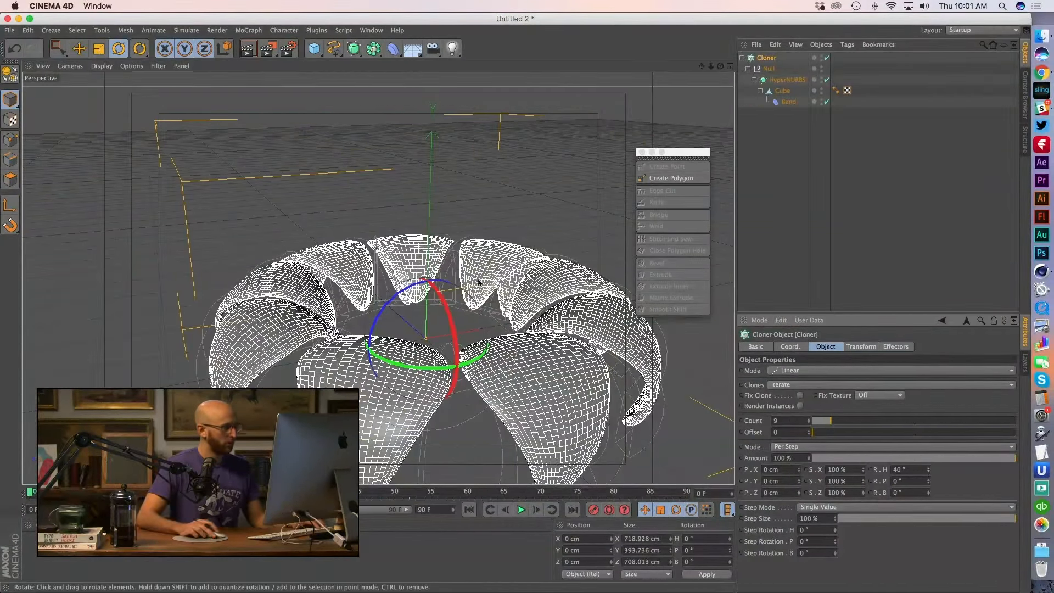
Move the petal's Null along its Z axis to about -8 cm so the petals meet at the ring's centre
left_click_drag(524, 330, 573, 379, "alt")
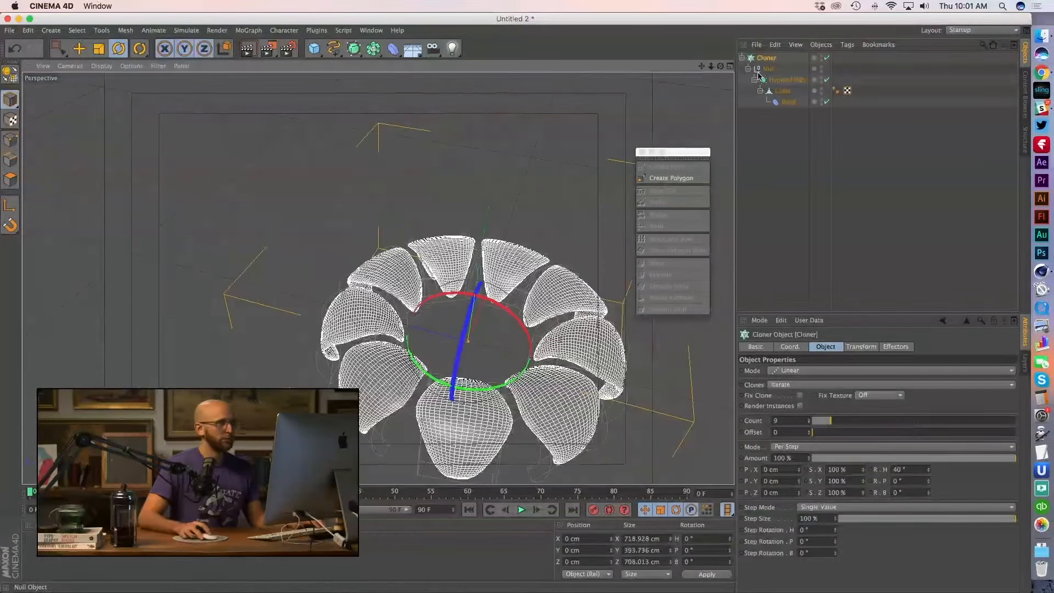
left_click(774, 71)
key("e")
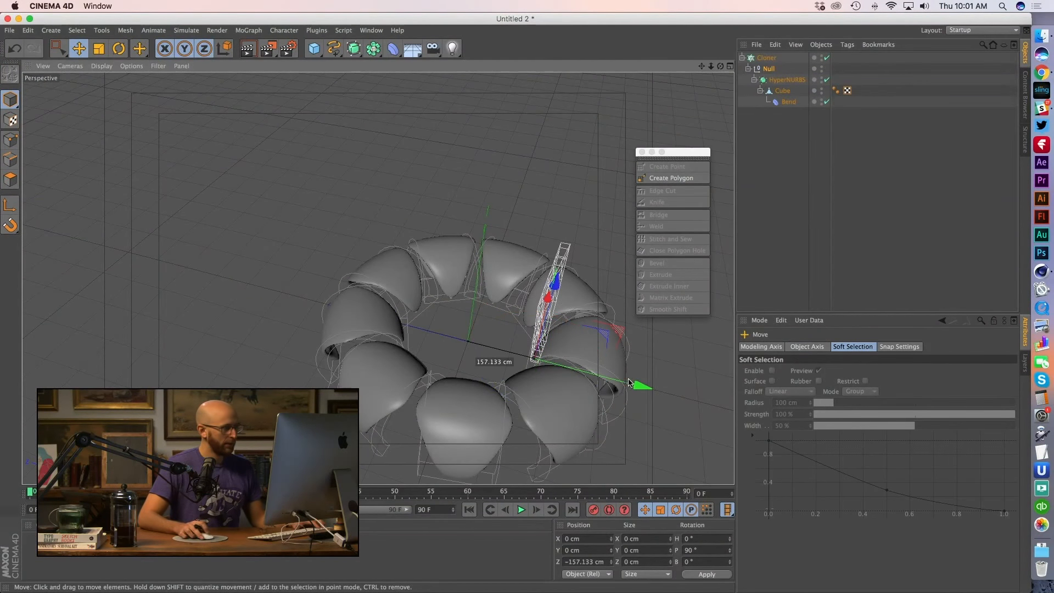
mouse_move(426, 336)
left_mouse_down("alt")
mouse_move(545, 284)
mouse_move(493, 302)
left_mouse_up("alt")
Reduce the Cloner's count to 7 and set its heading rotation to 51° per step
left_click(767, 58)
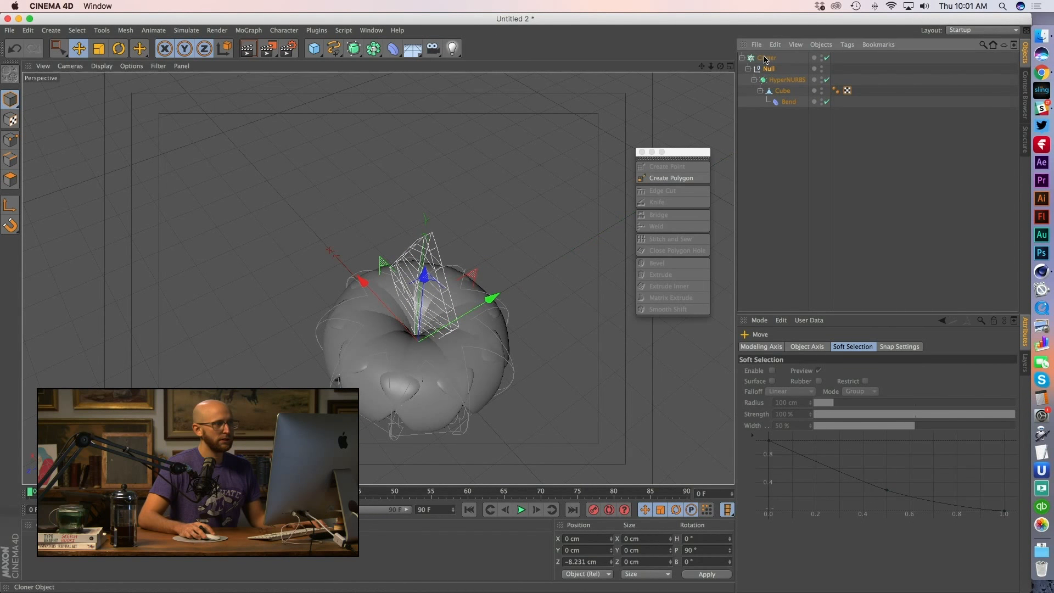
left_click(810, 424)
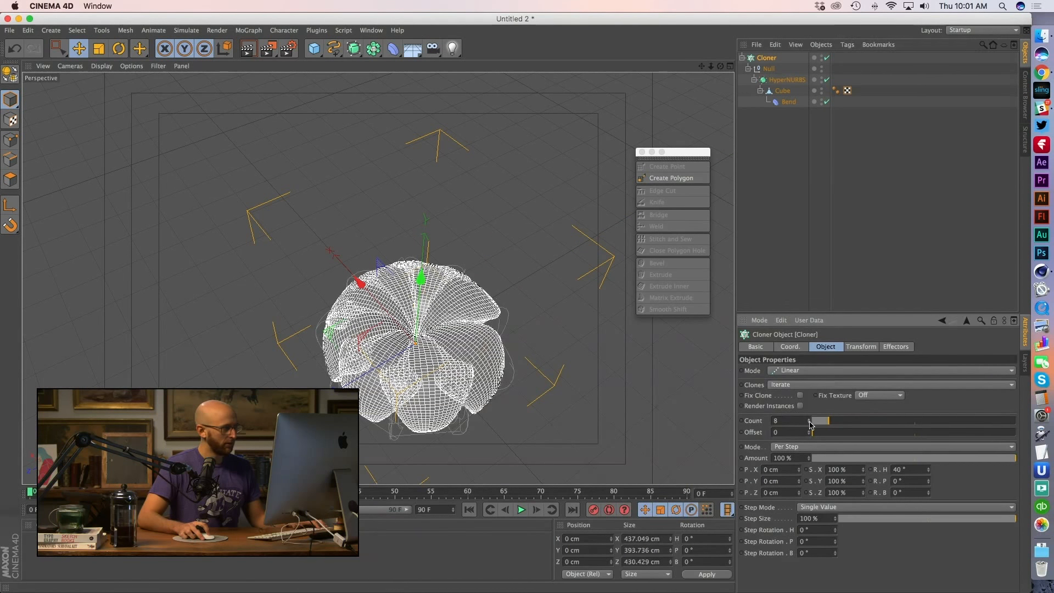
left_click(810, 425)
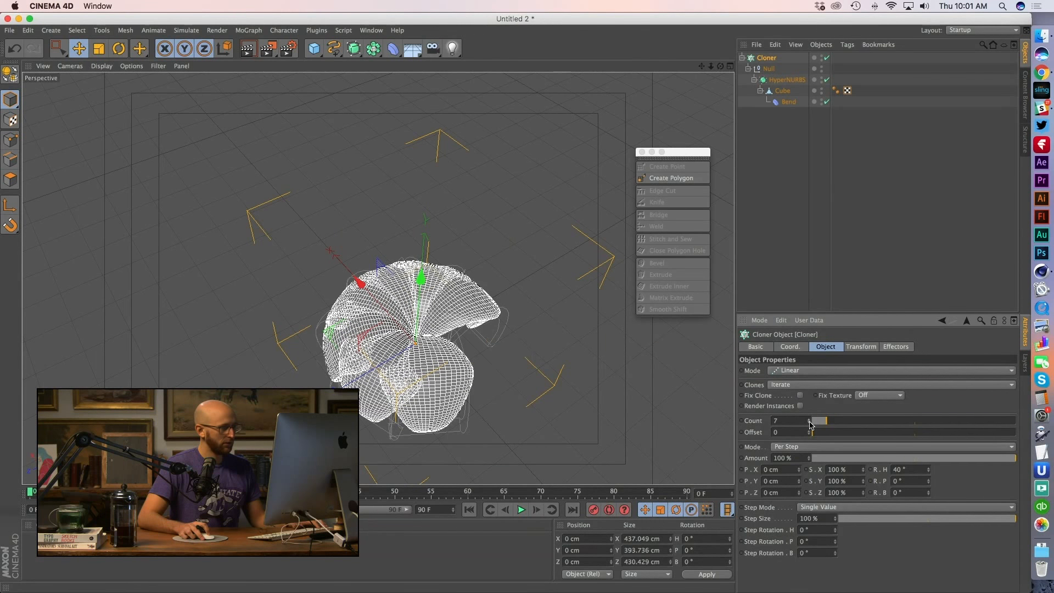
left_click(809, 424)
left_click(809, 419)
left_click_drag(927, 472, 929, 476)
left_click_drag(494, 285, 499, 311, "alt")
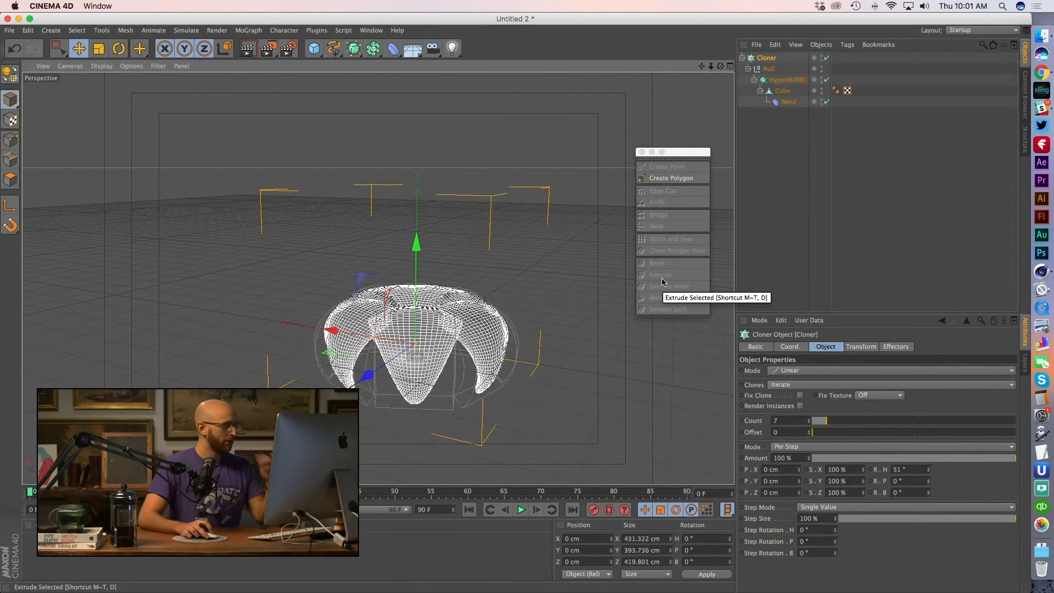
Lower the Bend deformer's strength to 188° to uncurl the petals slightly
left_click(788, 102)
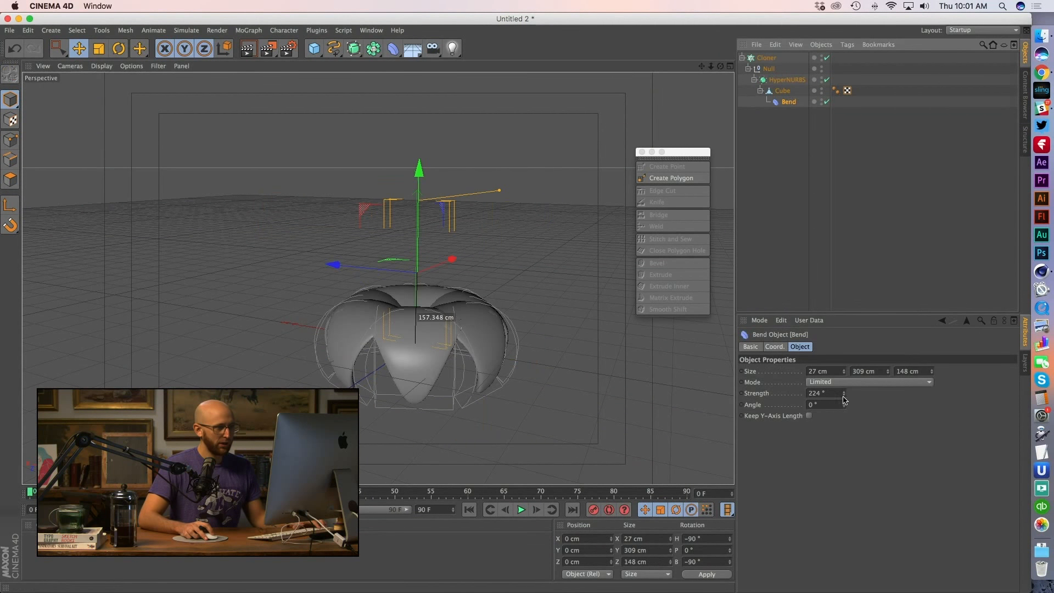
mouse_move(844, 397)
left_mouse_down()
mouse_move(845, 436)
mouse_move(844, 376)
mouse_move(844, 399)
left_mouse_up()
left_click_drag(418, 369, 328, 329, "alt")
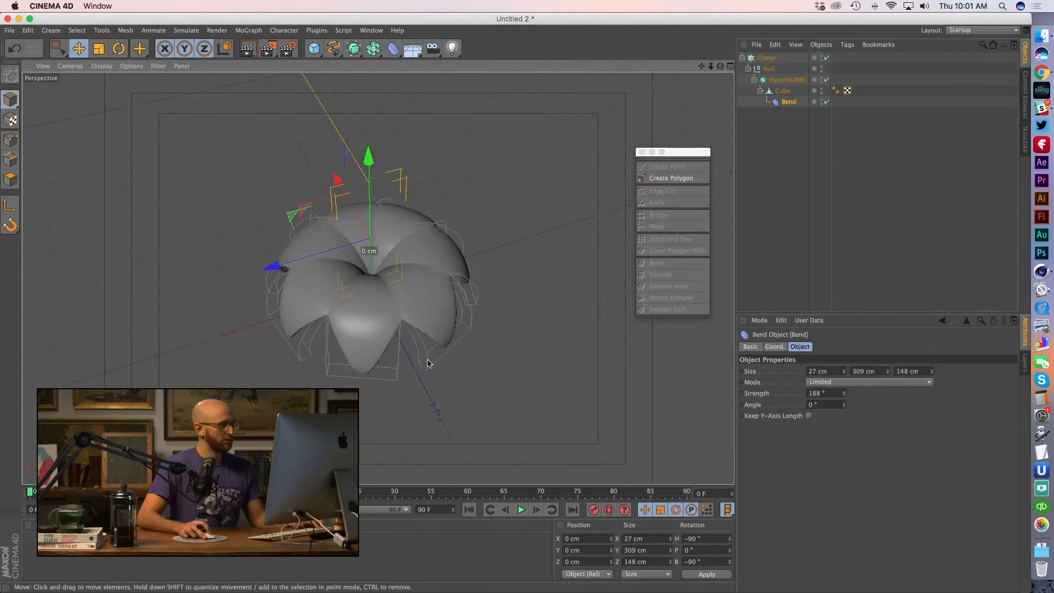
Move the petal's Null outward from the flower's centre to a Z position of about -56 cm
left_click(769, 68)
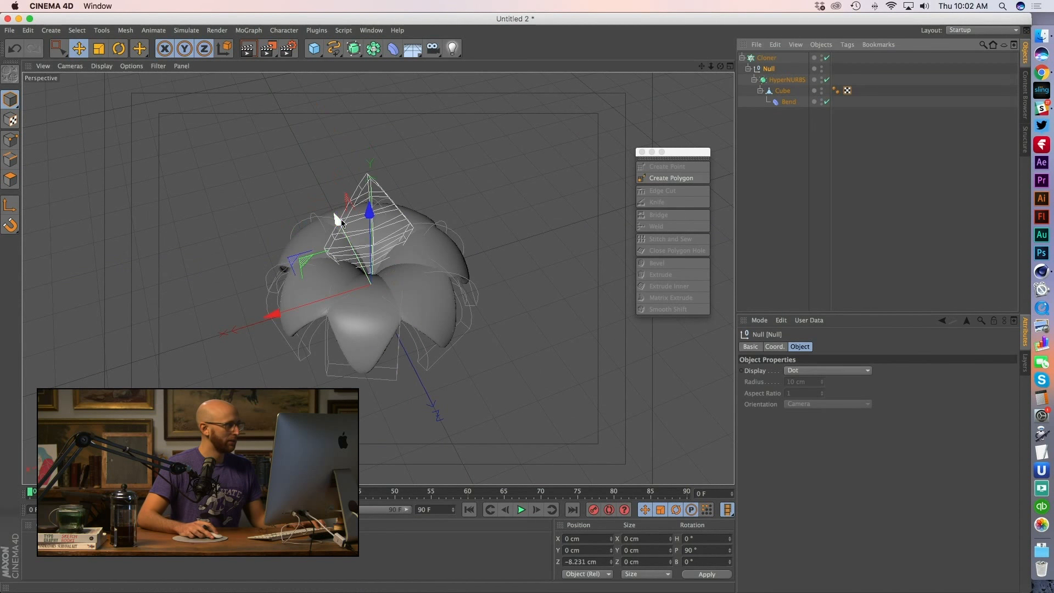
left_click_drag(340, 215, 327, 186)
left_click_drag(384, 220, 547, 292, "alt")
left_click_drag(264, 273, 259, 274)
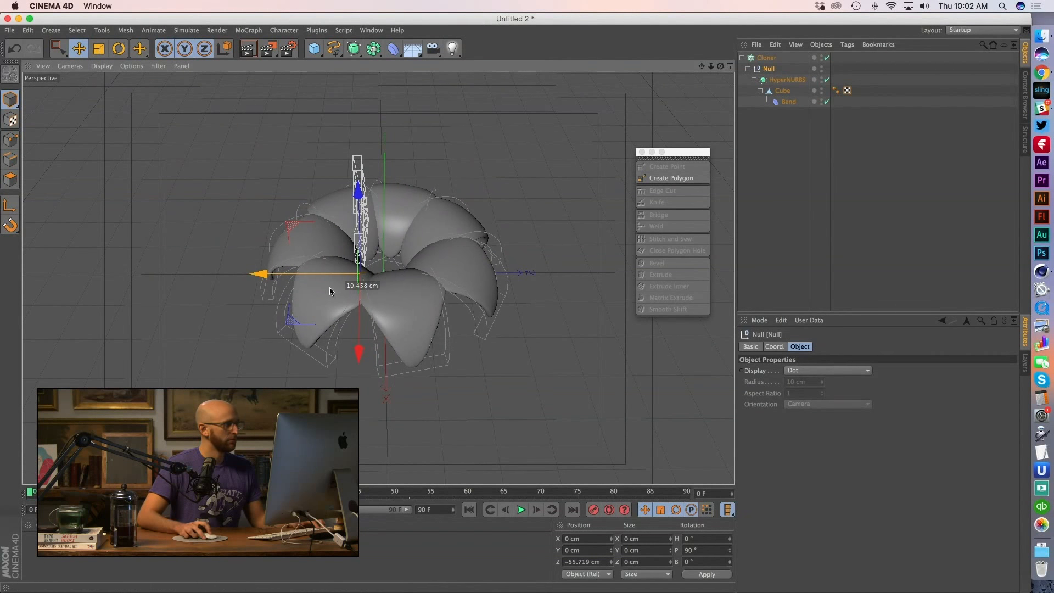
Set the Bend deformer's strength to 0° and keyframe it at frame 0
left_click(791, 102)
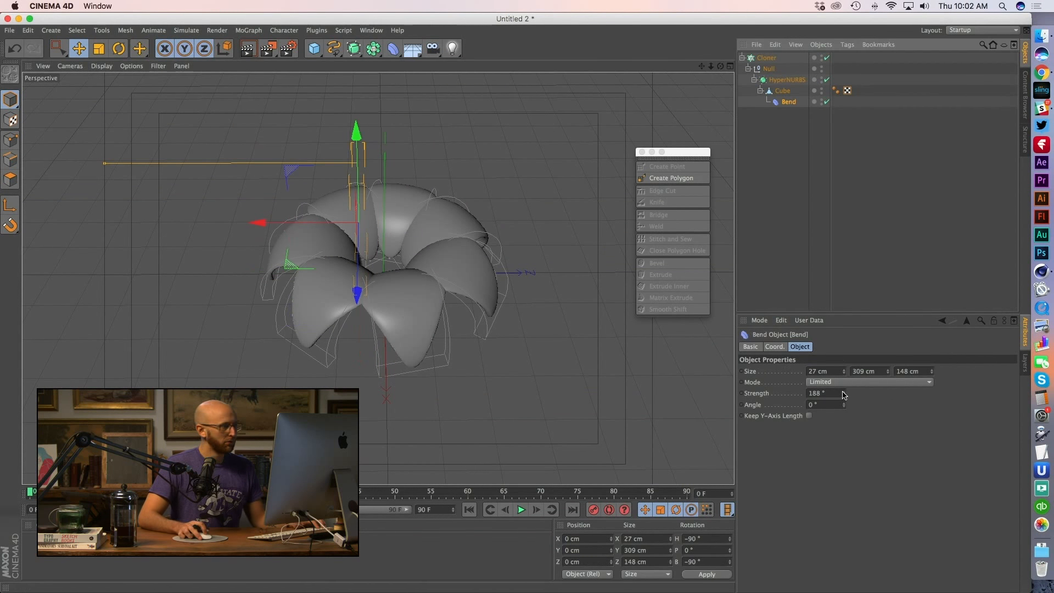
left_click_drag(844, 394, 417, 475)
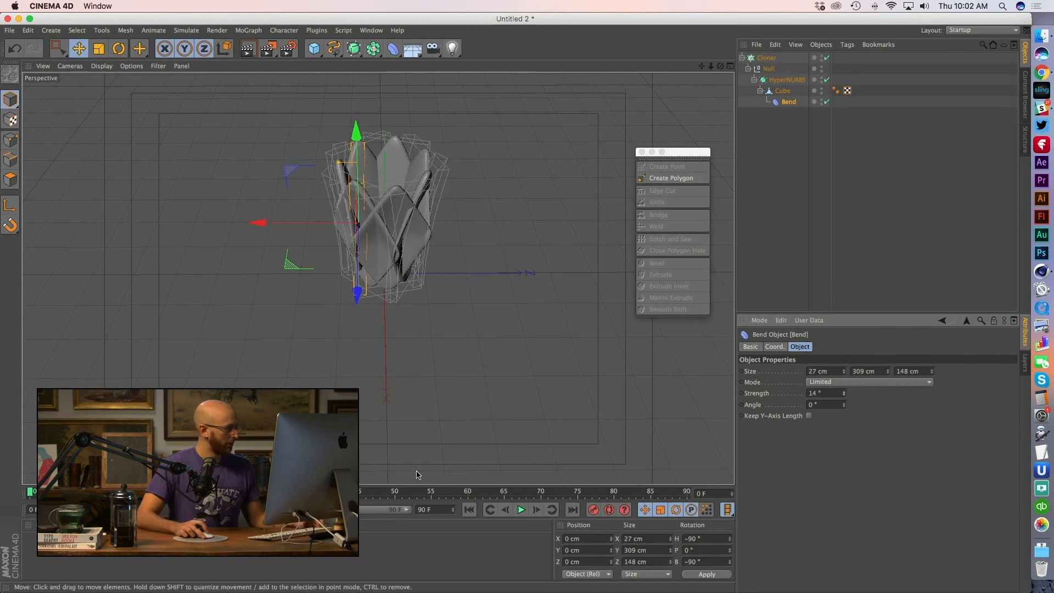
type("0")
key("Return")
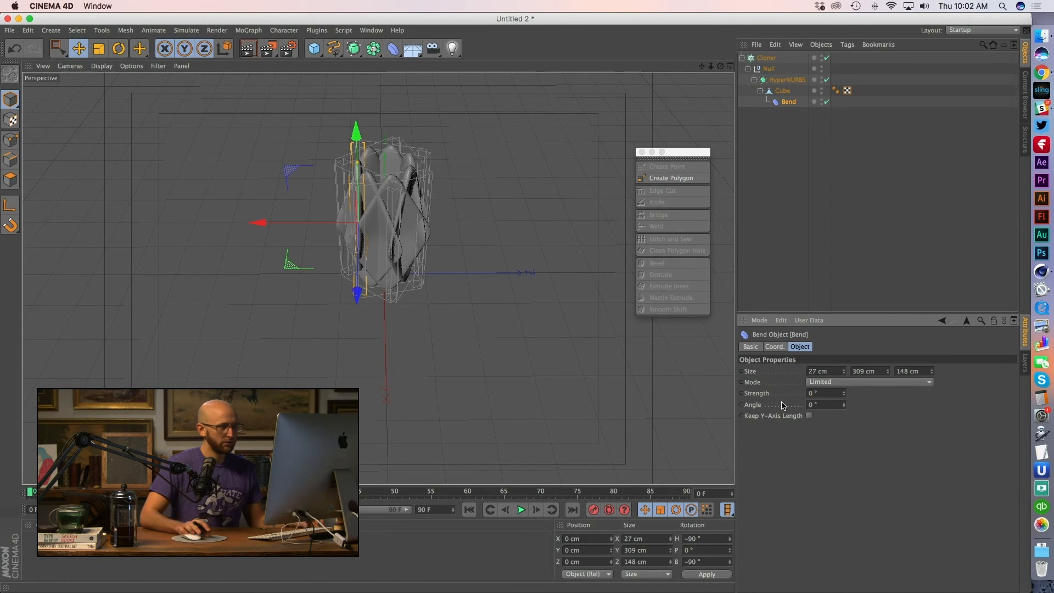
left_click(742, 393, "super")
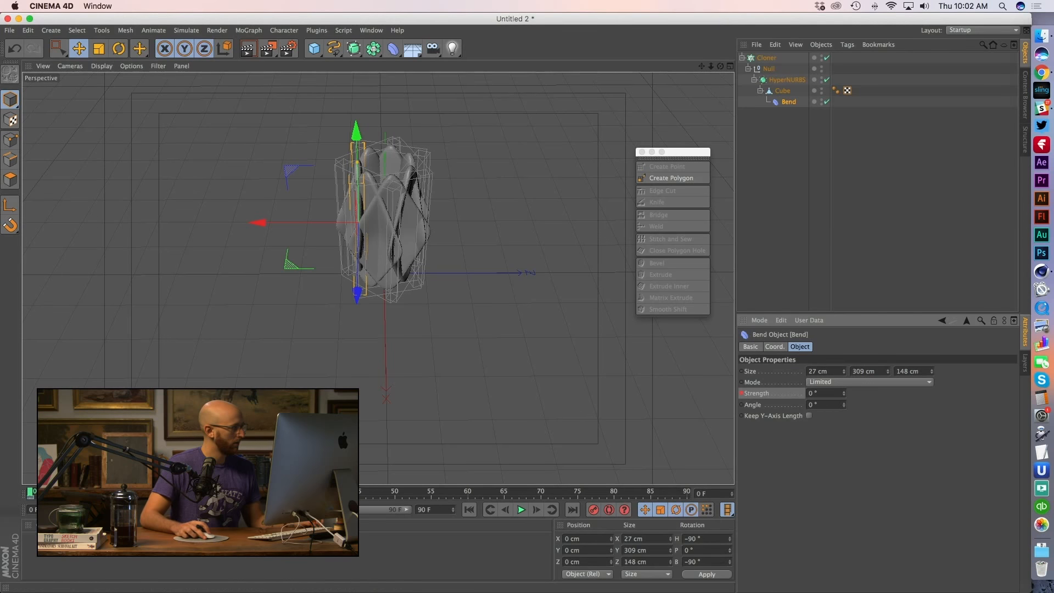
At frame 65, set the Bend strength to 171° and record a keyframe for it
left_click_drag(31, 493, 308, 492)
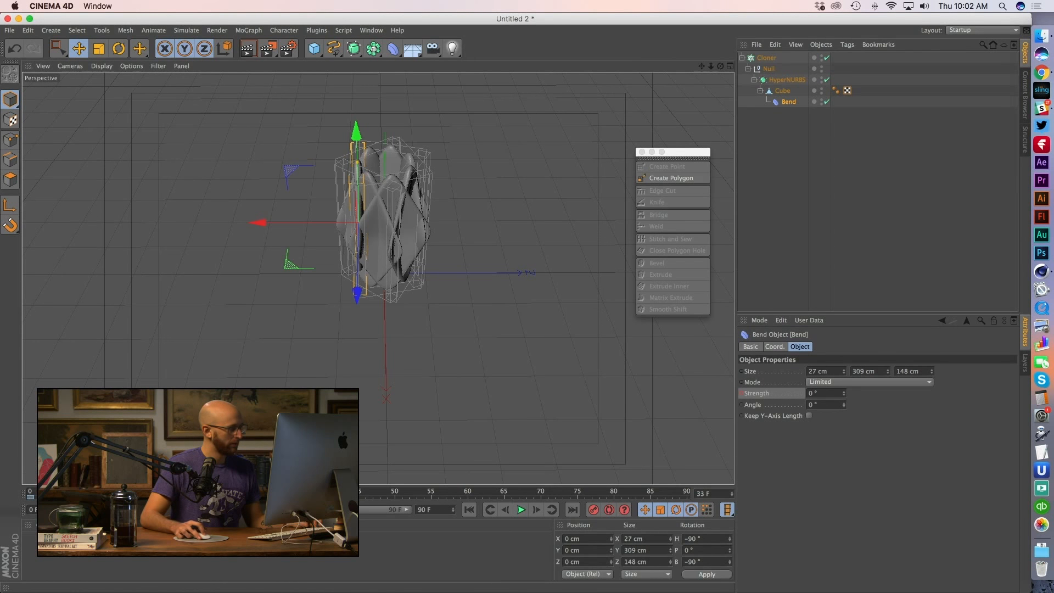
mouse_move(845, 393)
left_mouse_down()
mouse_move(847, 351)
mouse_move(843, 394)
left_mouse_up()
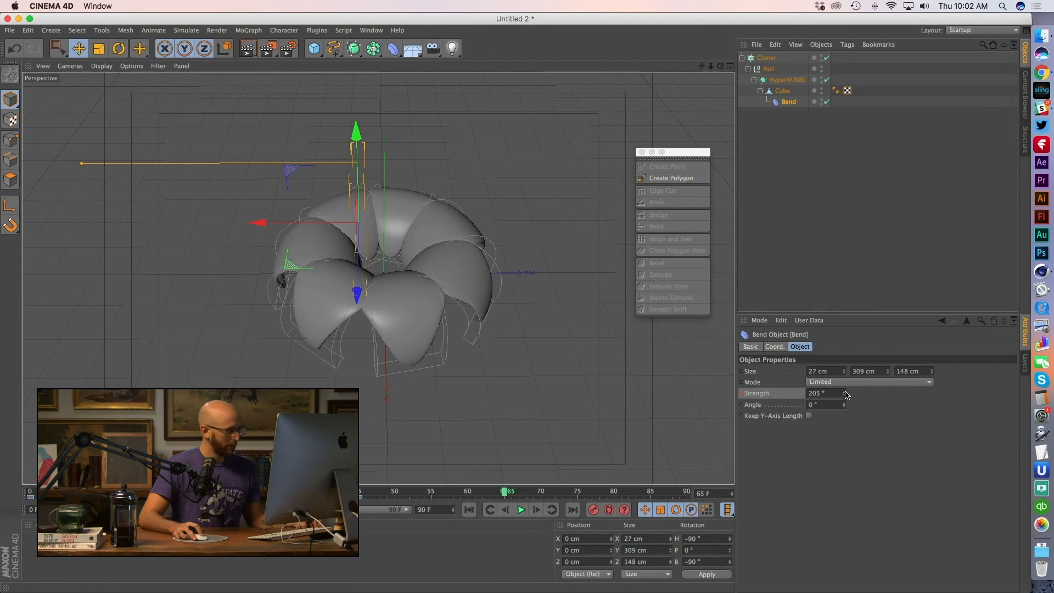
left_click_drag(847, 394, 846, 413)
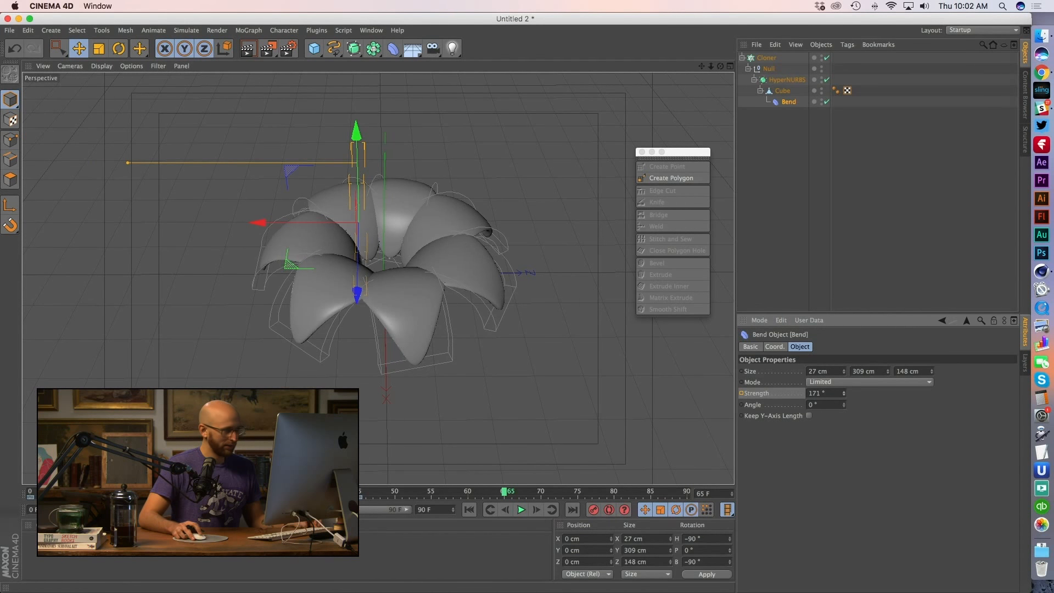
left_click(742, 394, "ctrl")
At frame 90, set the Bend strength to 214°, keyframe it, and play the blooming animation
left_click_drag(504, 492, 746, 500)
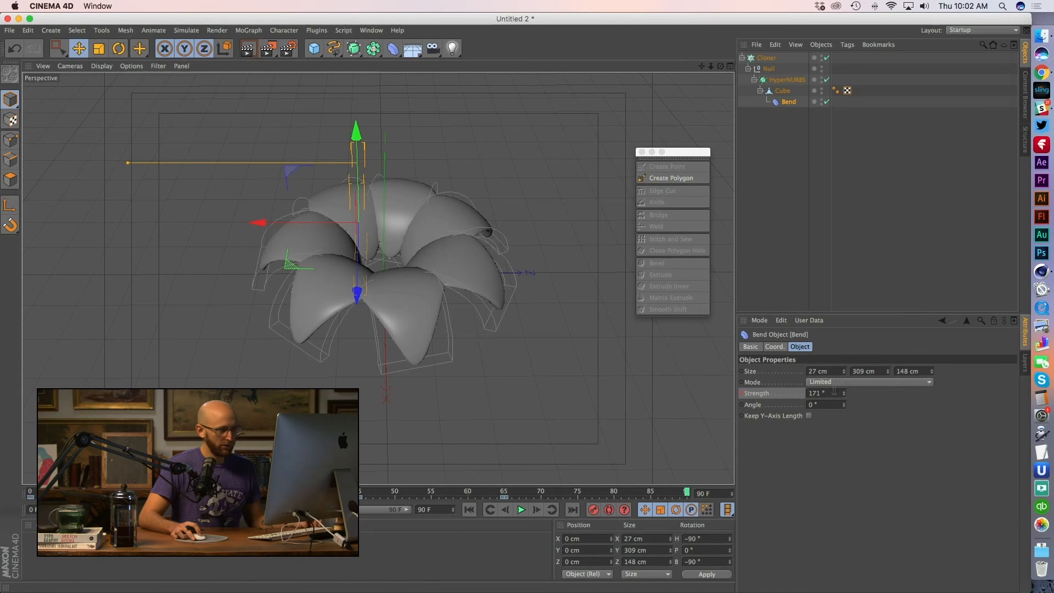
left_click_drag(846, 400, 847, 377)
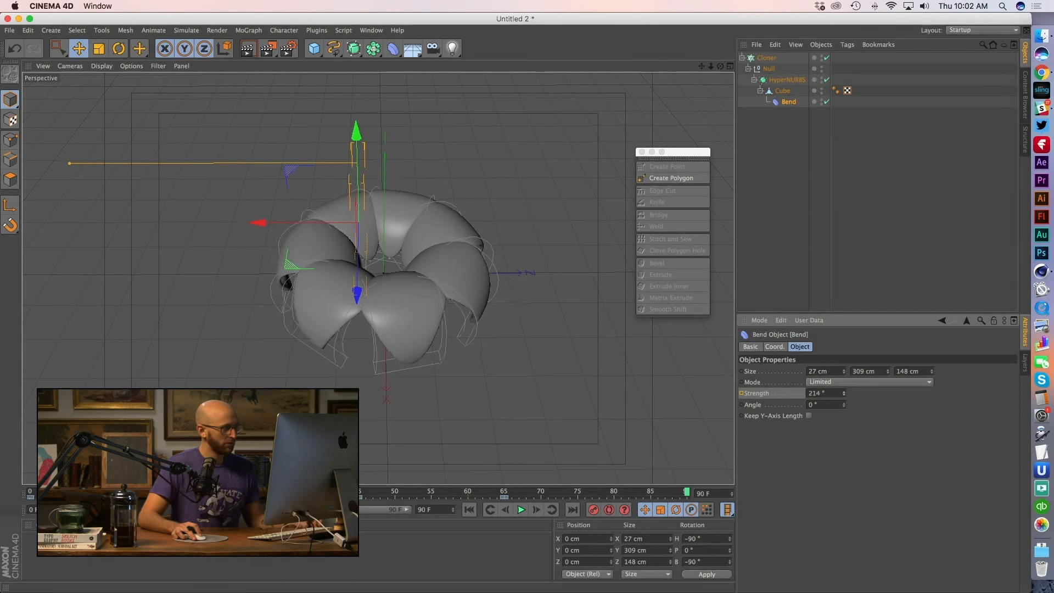
left_click(741, 393, "ctrl")
left_click(521, 509)
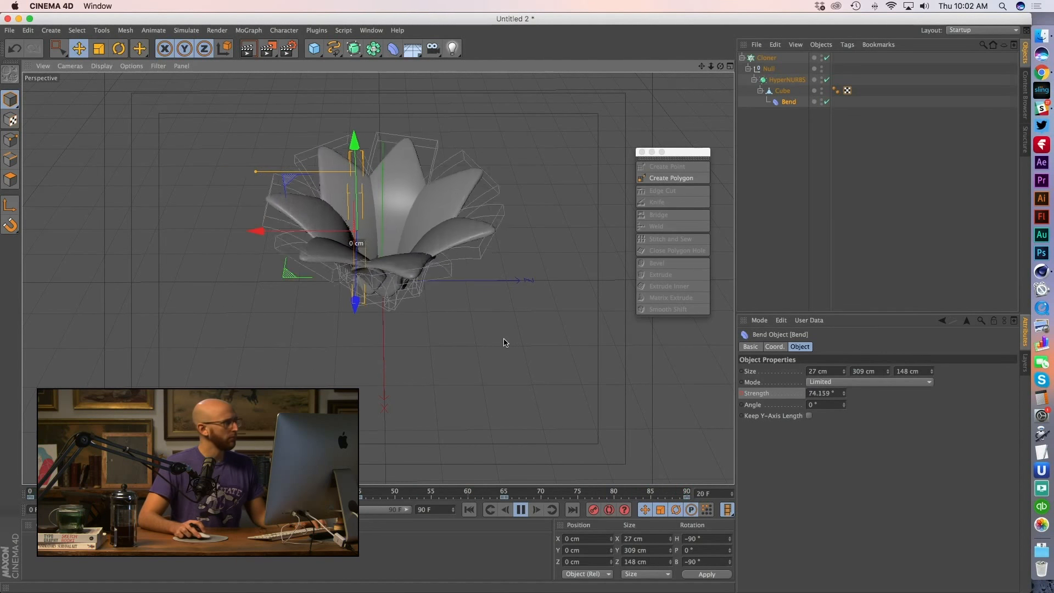
Add a MoGraph Random effector to the Cloner while the animation plays
left_click(766, 58)
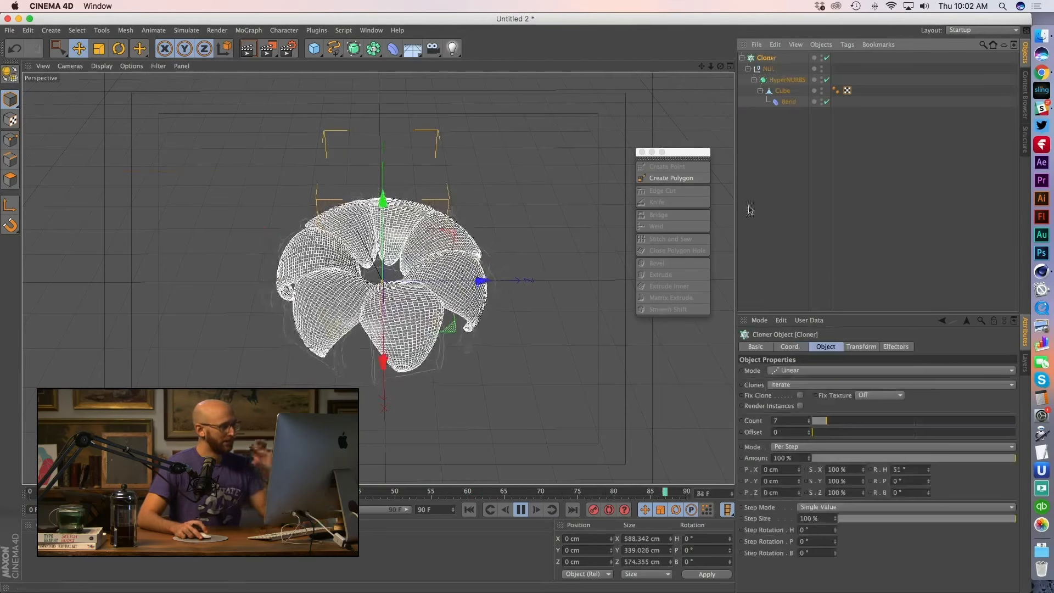
left_click(249, 31)
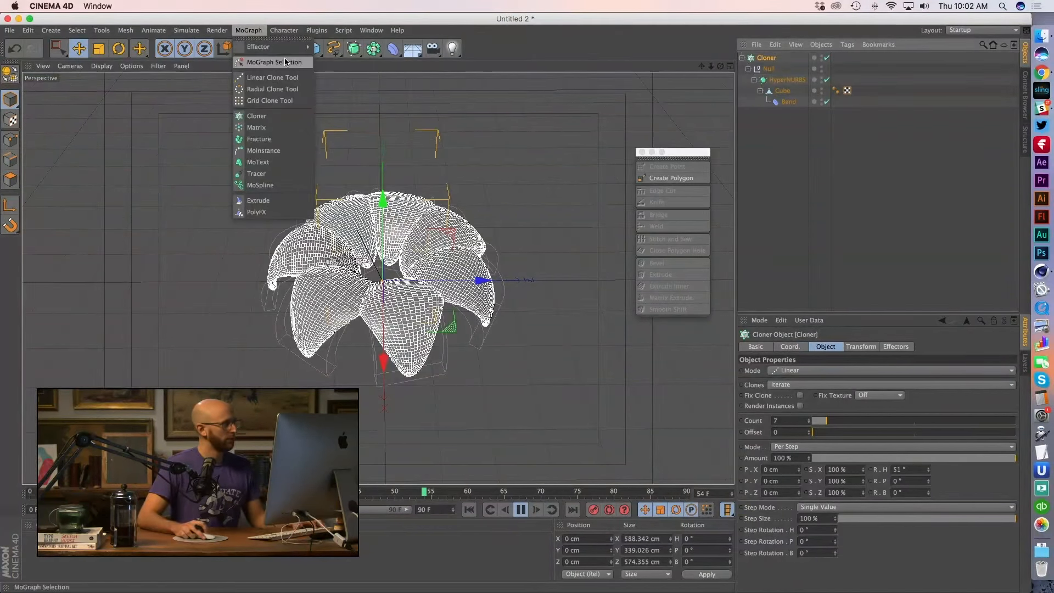
mouse_move(275, 47)
left_click(337, 135)
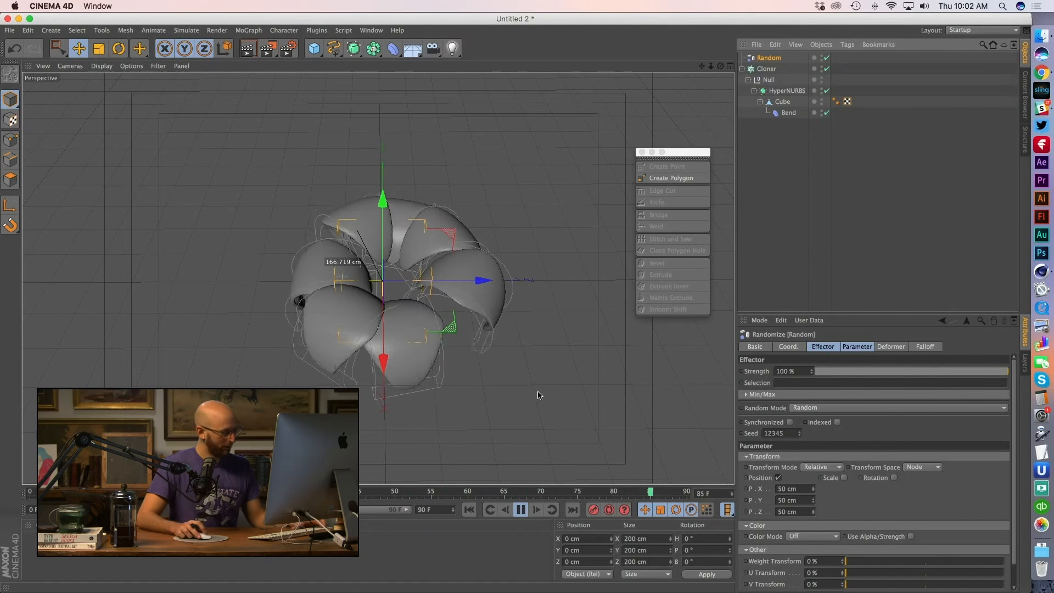
left_click_drag(536, 392, 456, 262, "alt")
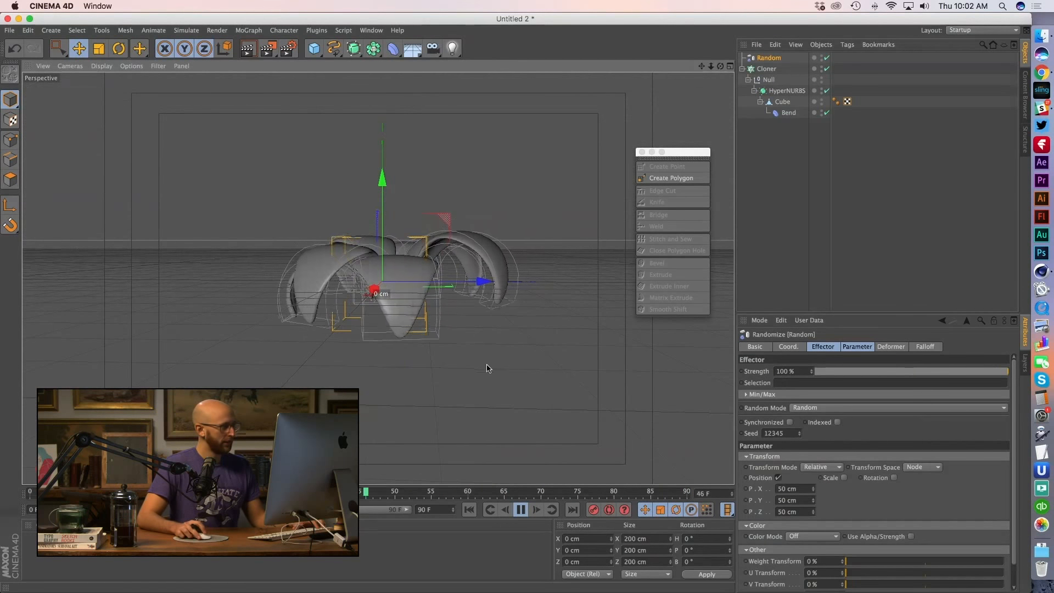
Set the Random effector's X and Z position variation to 0 cm, and try Y values of 119, 10 and 29 cm
left_click(787, 487)
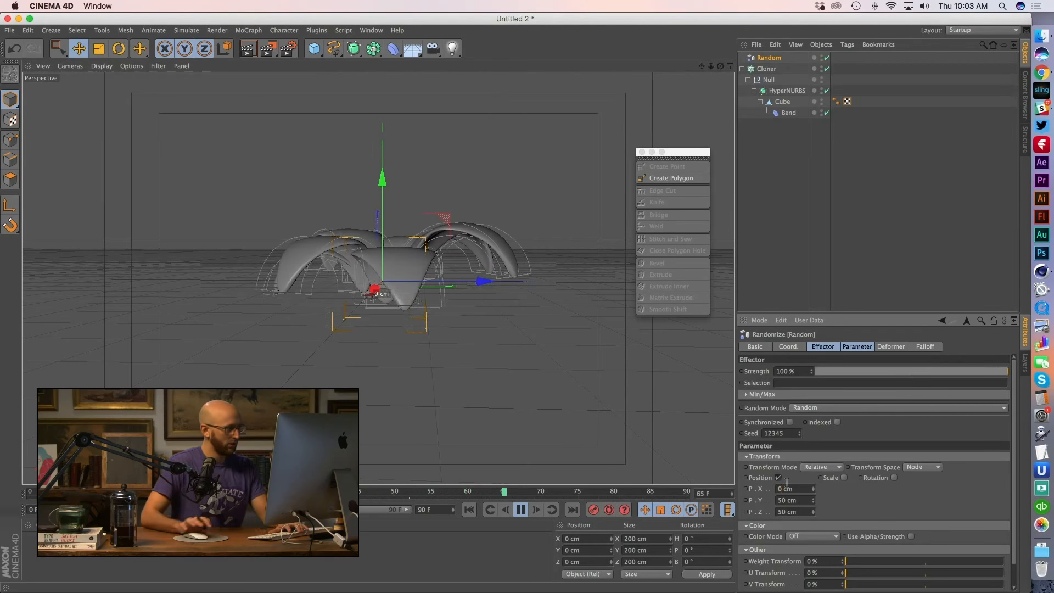
left_click(790, 512)
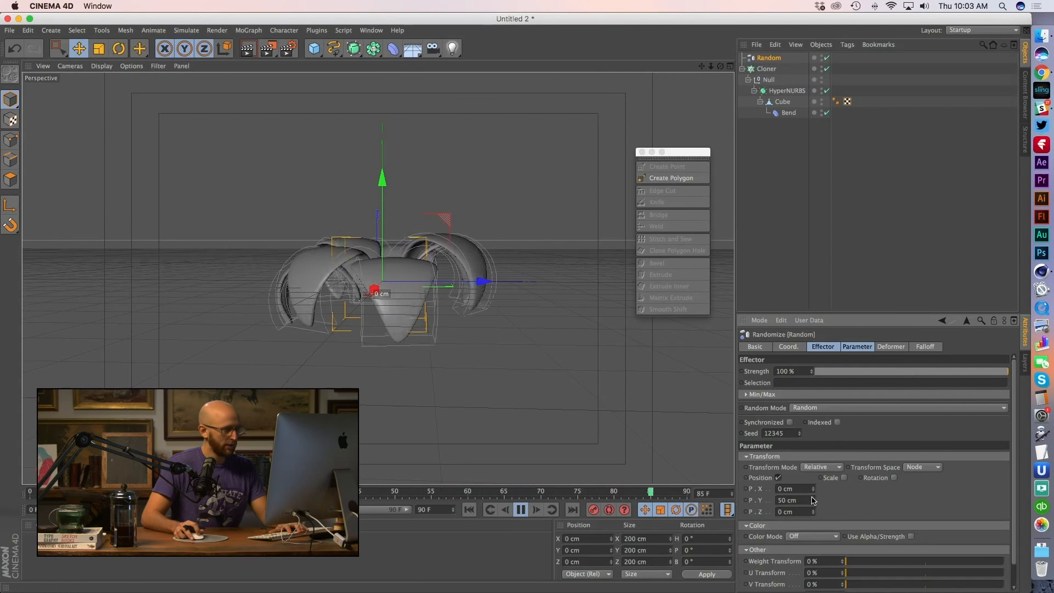
left_click_drag(813, 500, 817, 512)
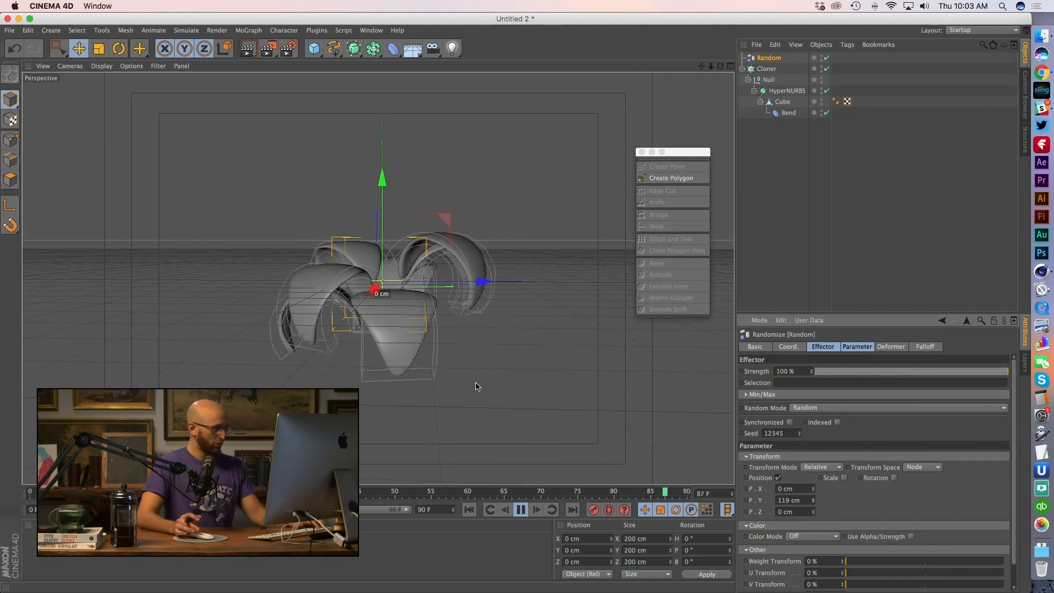
type("10")
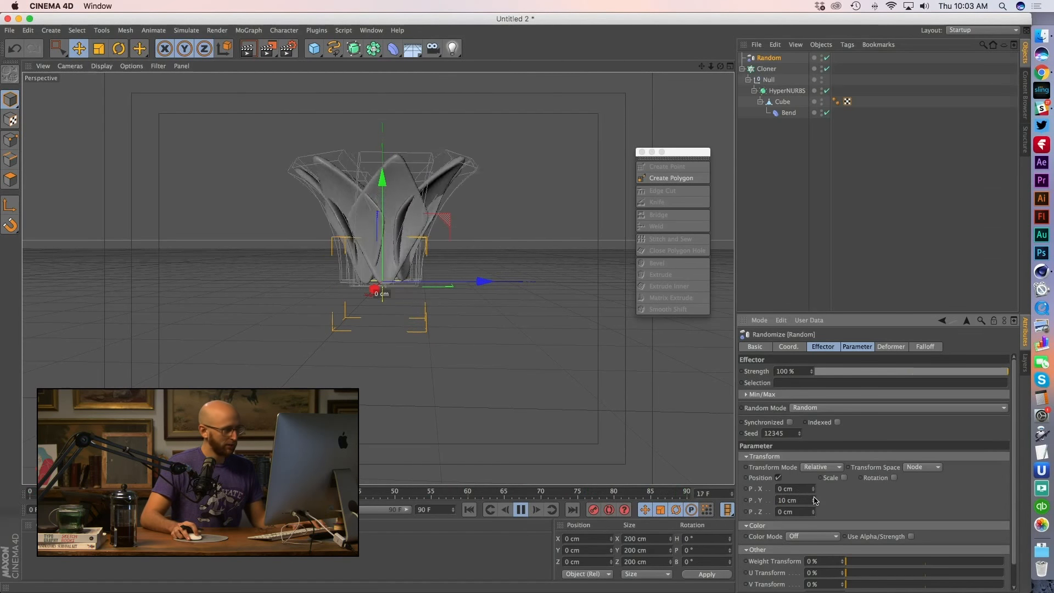
left_click_drag(813, 500, 816, 494)
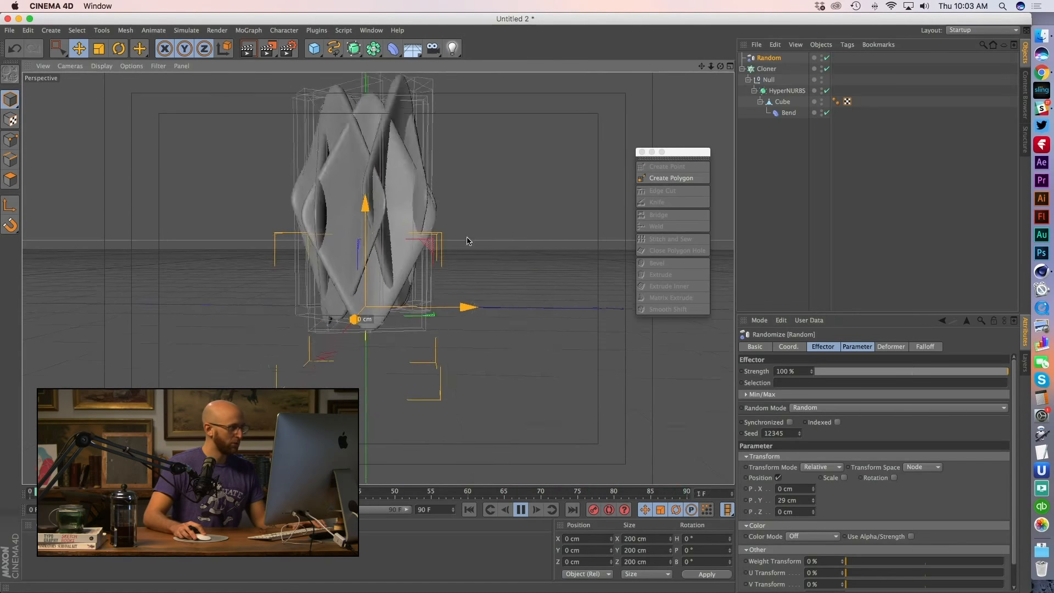
Stop the playback, try a Y position variation of 0 cm, and return it to 50 cm
left_click(519, 511)
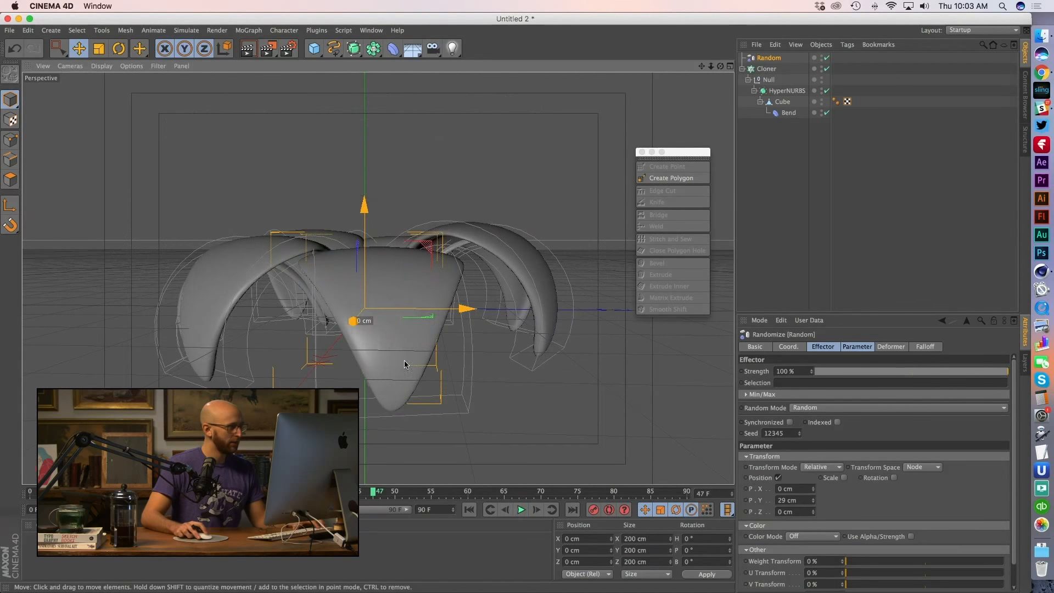
left_click(801, 500)
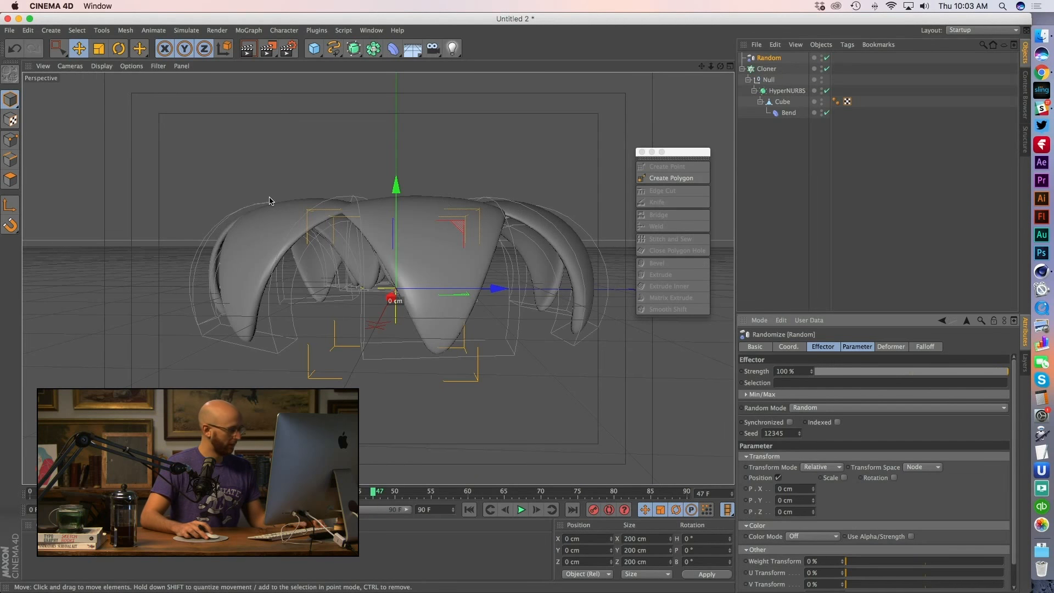
key("super+z")
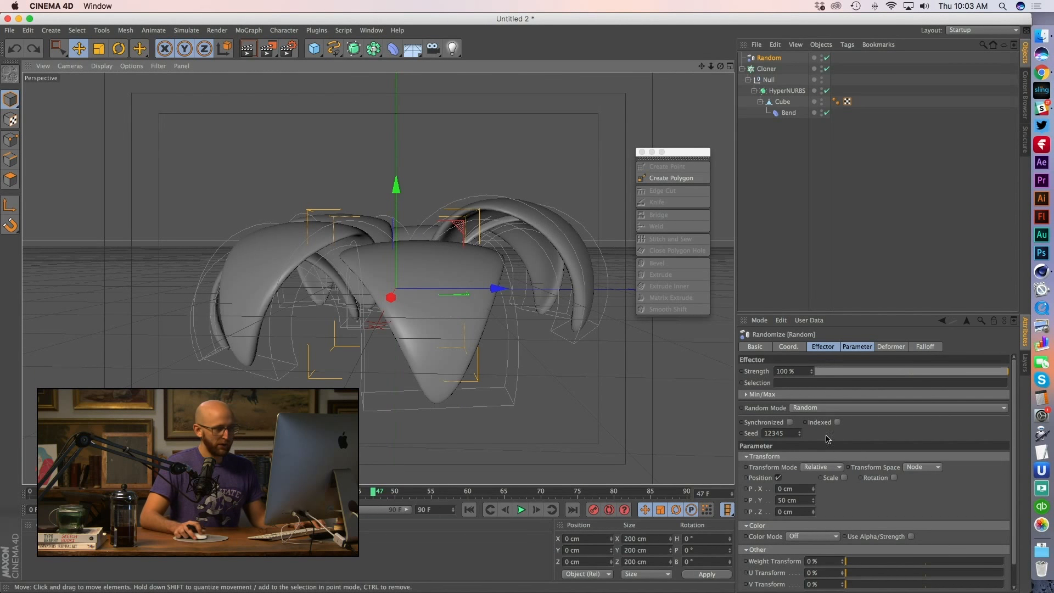
Enable uniform scale variation on the Random effector and set it to -0.18
left_click(844, 478)
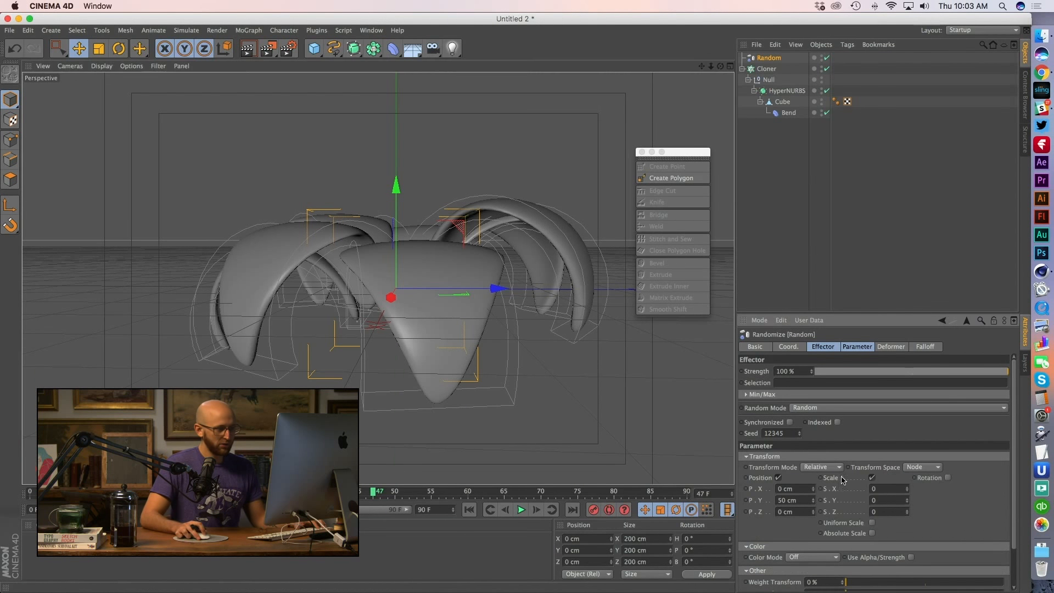
left_click(871, 523)
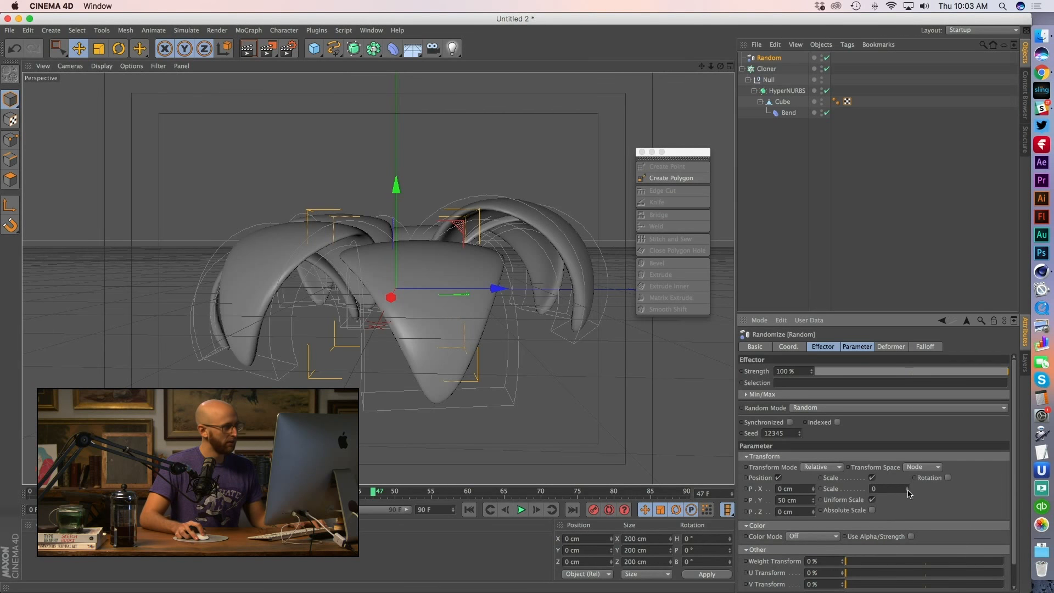
left_click_drag(908, 489, 907, 493)
left_click_drag(443, 316, 412, 292, "alt")
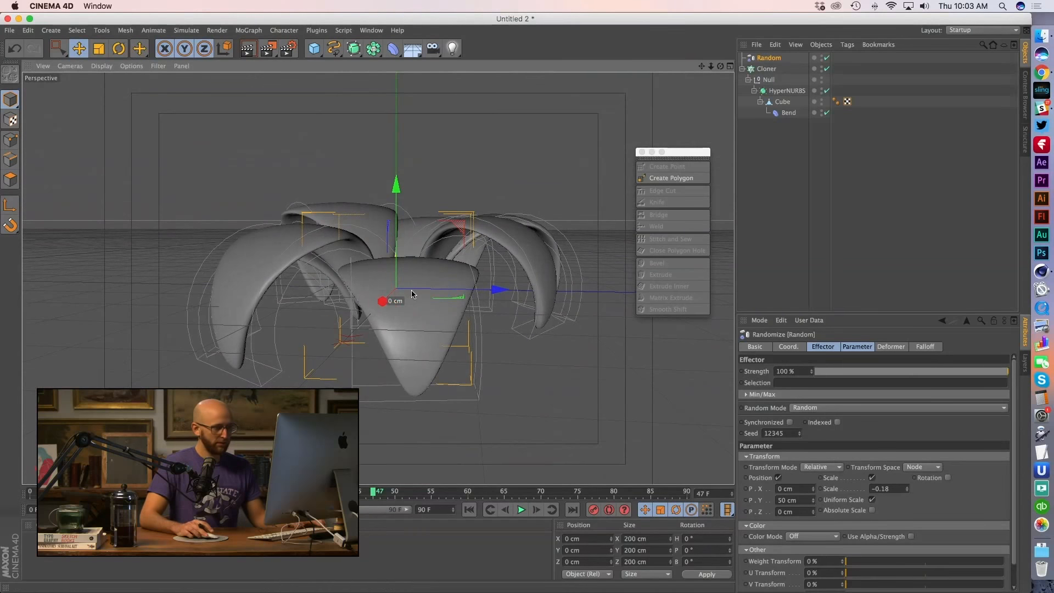
Extend the animation length and the preview range to 120 frames
scroll(950, 430, "down", 2)
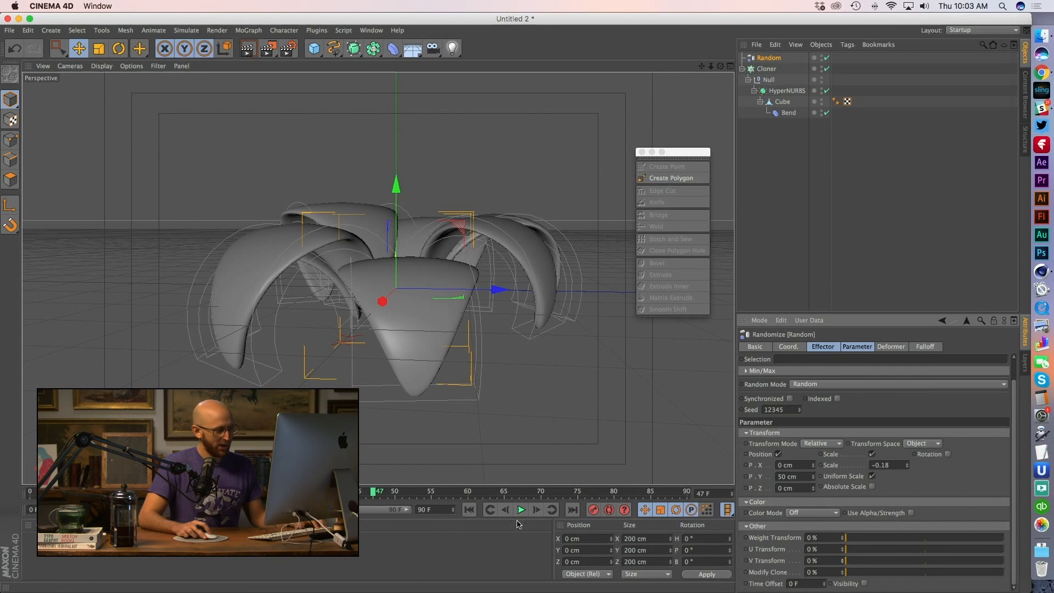
left_click_drag(444, 510, 407, 510)
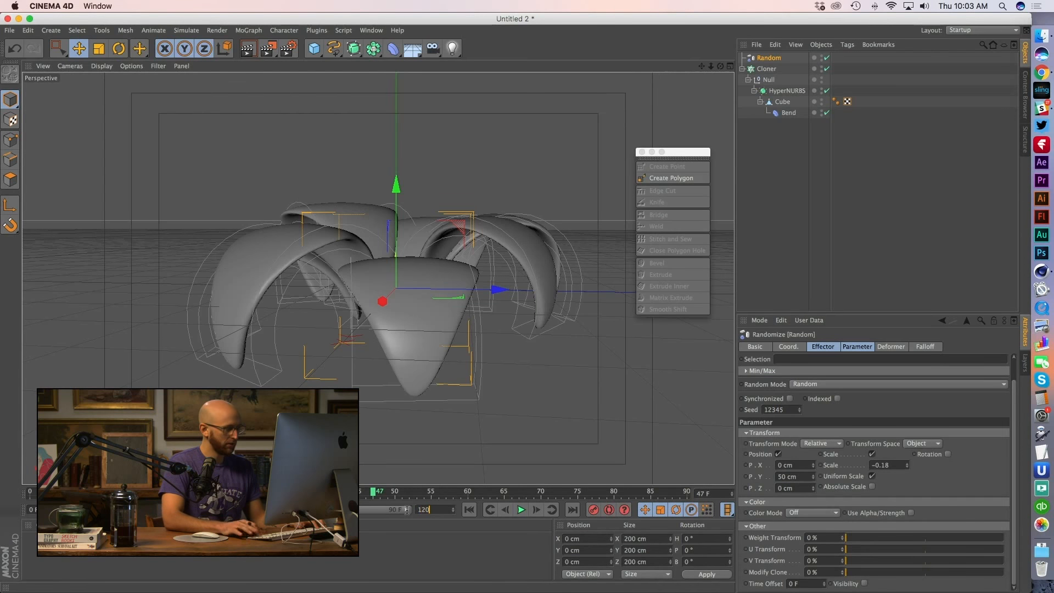
left_click_drag(322, 510, 411, 510)
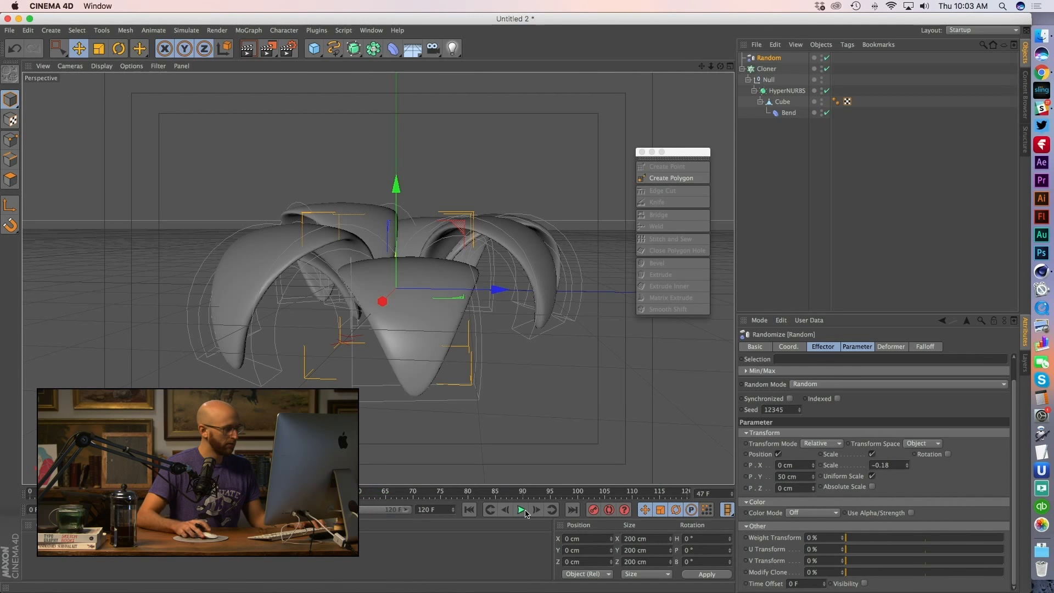
Set the Random effector's time offset to 10 F and play the animation to check the petals from several angles
left_click_drag(805, 583, 769, 582)
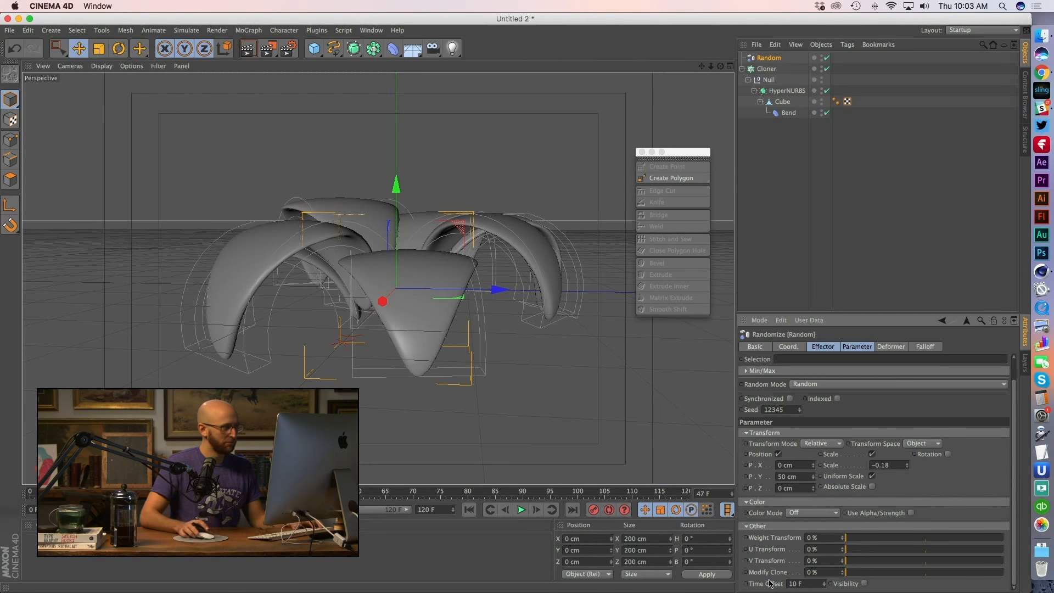
left_click(521, 509)
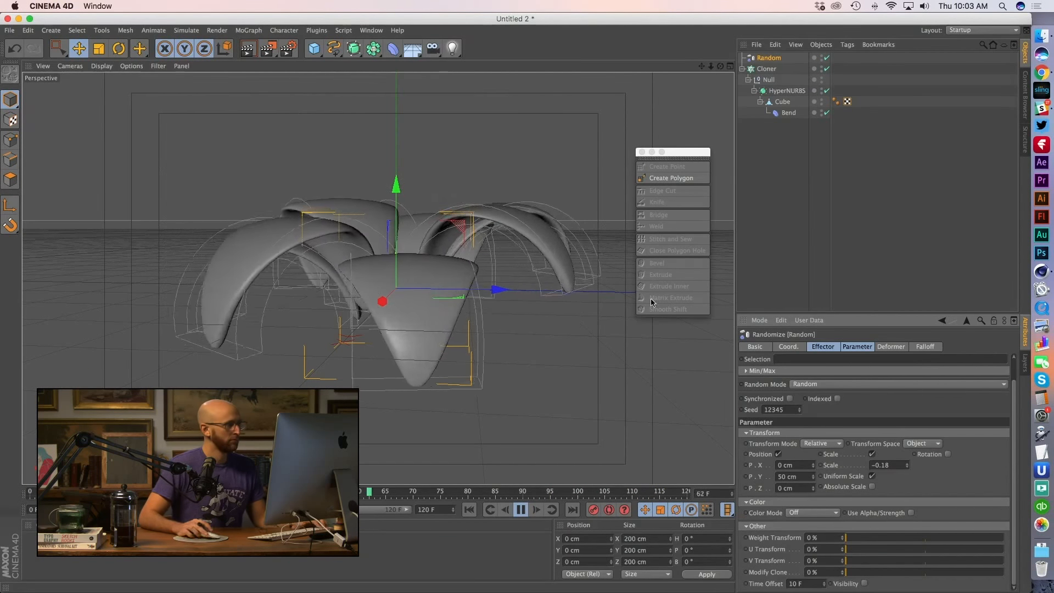
left_click_drag(514, 285, 369, 324, "alt")
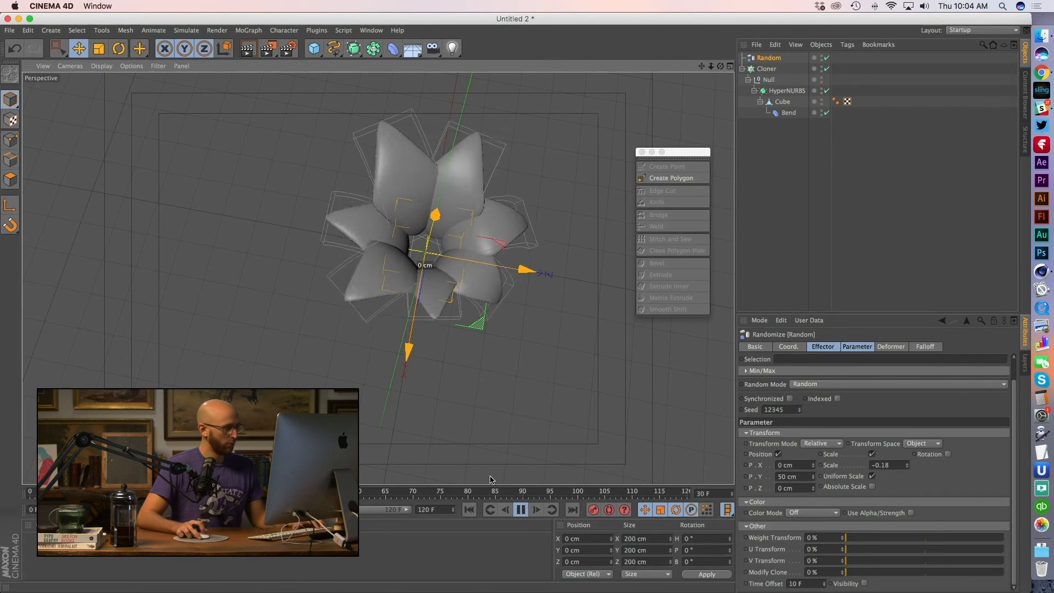
key("F8")
left_click_drag(418, 263, 391, 213, "alt")
right_click_drag(415, 297, 419, 274, "alt")
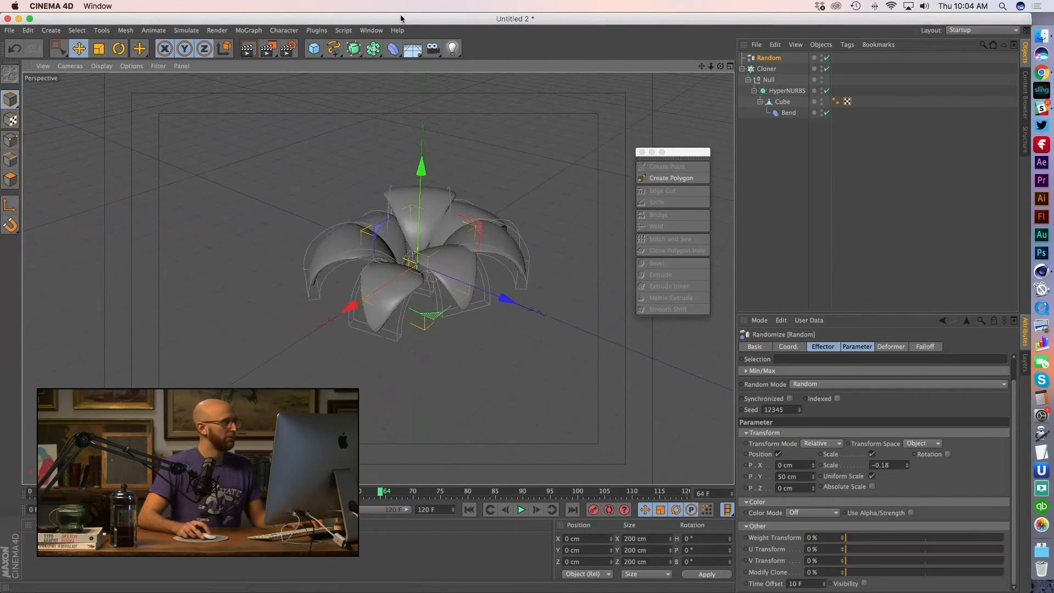
Look at the finished flower scene in the Flower_Demo_01.c4d project, and return to the Untitled 2 project
left_click(372, 30)
left_click(402, 266)
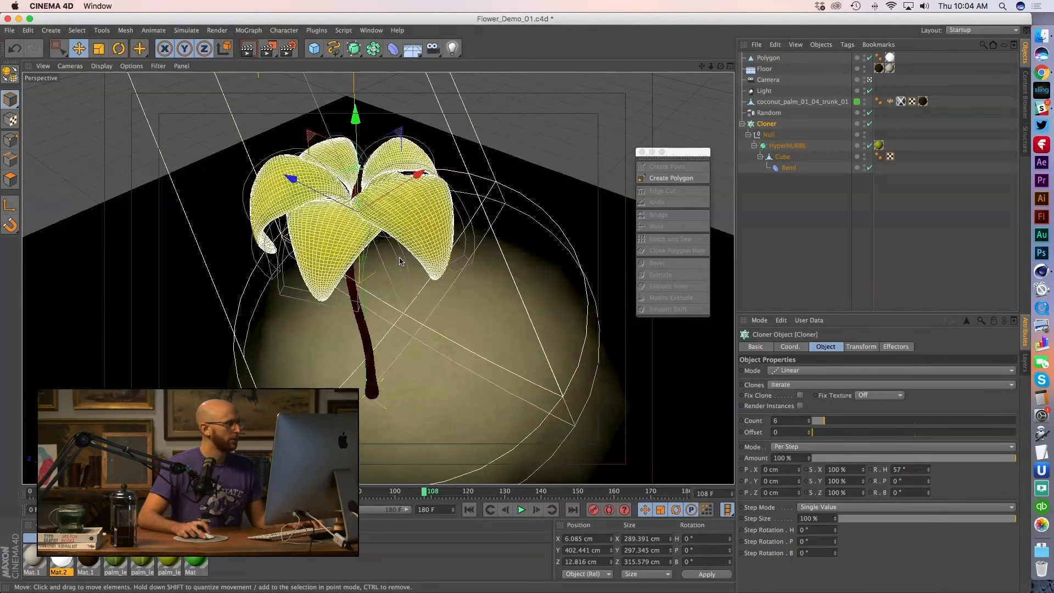
left_click(791, 257)
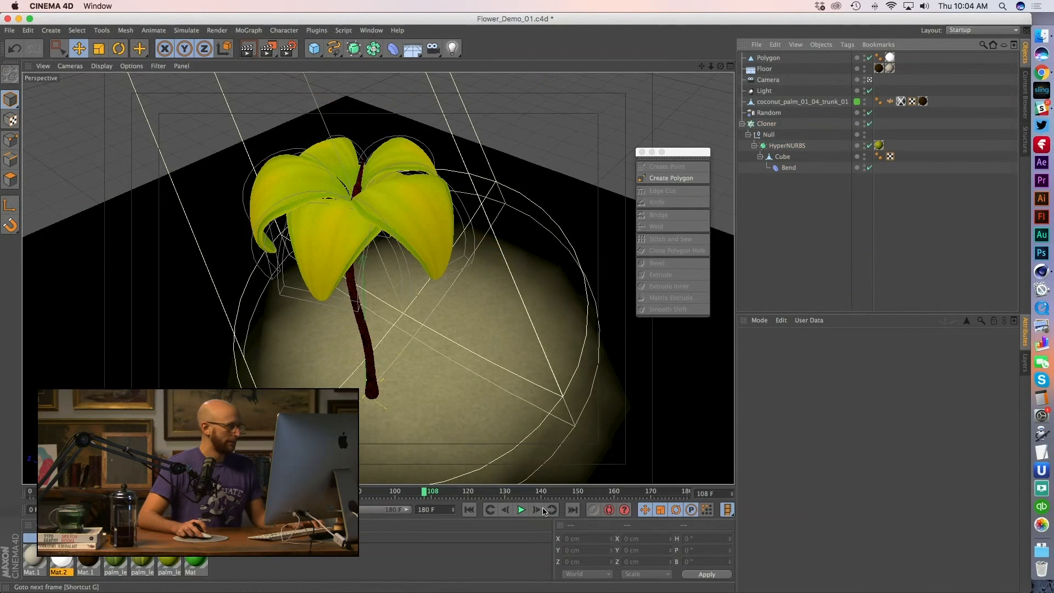
left_click(371, 31)
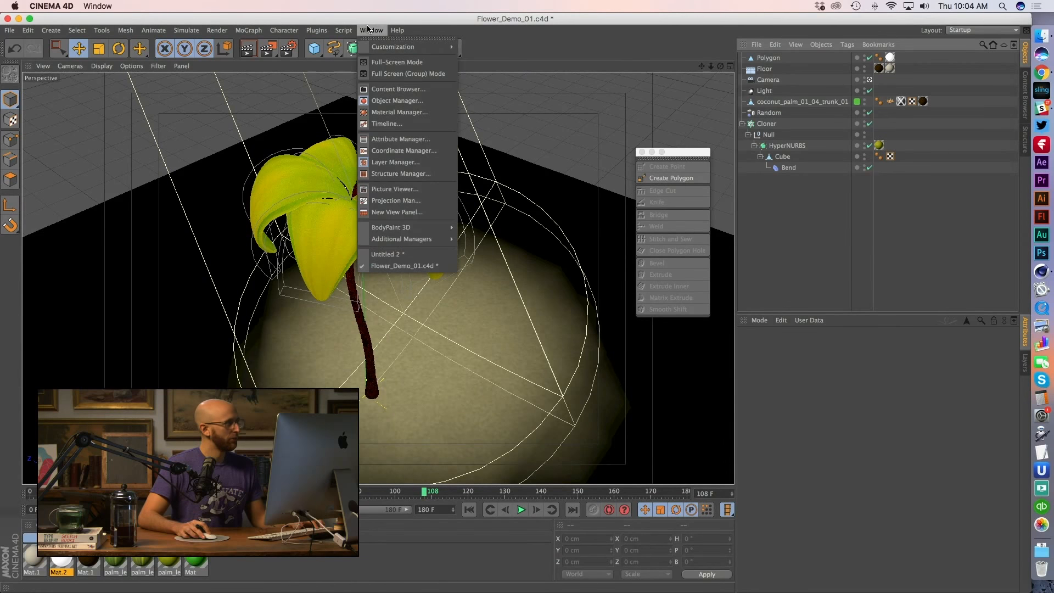
left_click(391, 254)
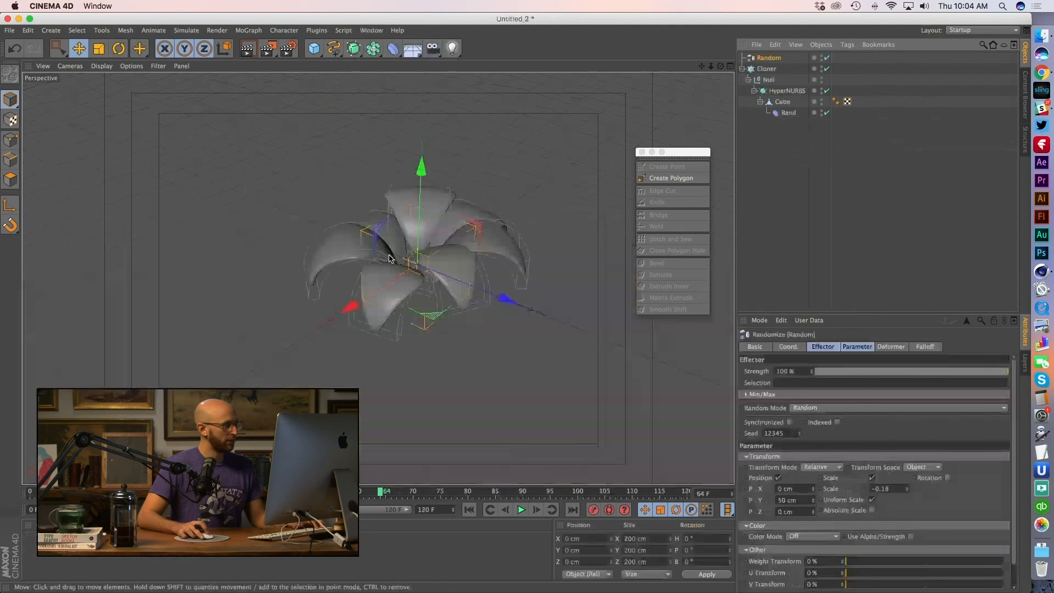
Add a spot light, pitch it to -90° so it points straight down, and raise it about 740 cm above the flower
left_click(453, 51)
left_click(558, 58)
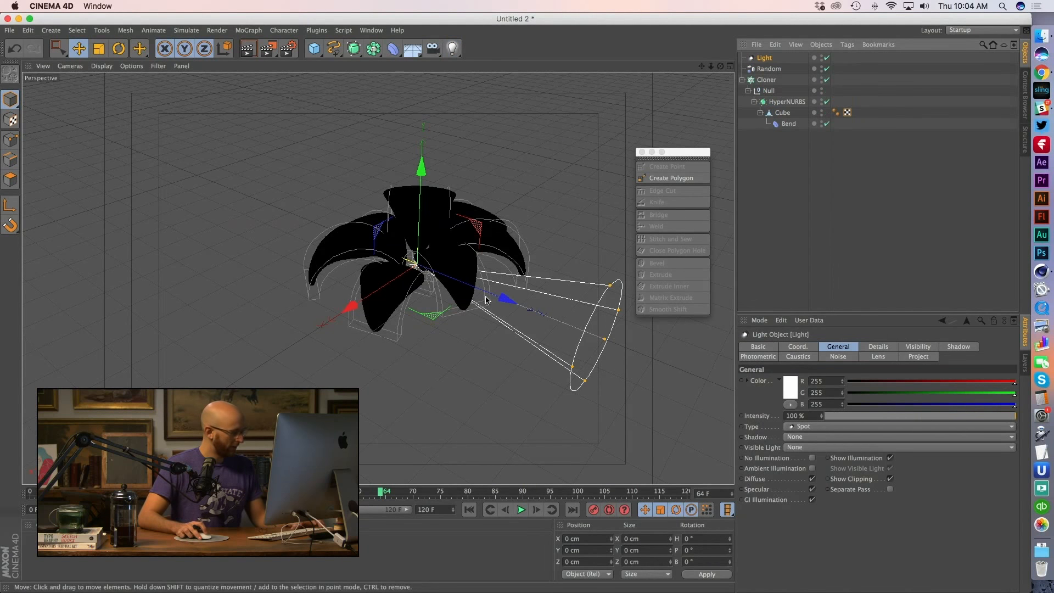
key("r")
left_click_drag(454, 244, 419, 119)
key("e")
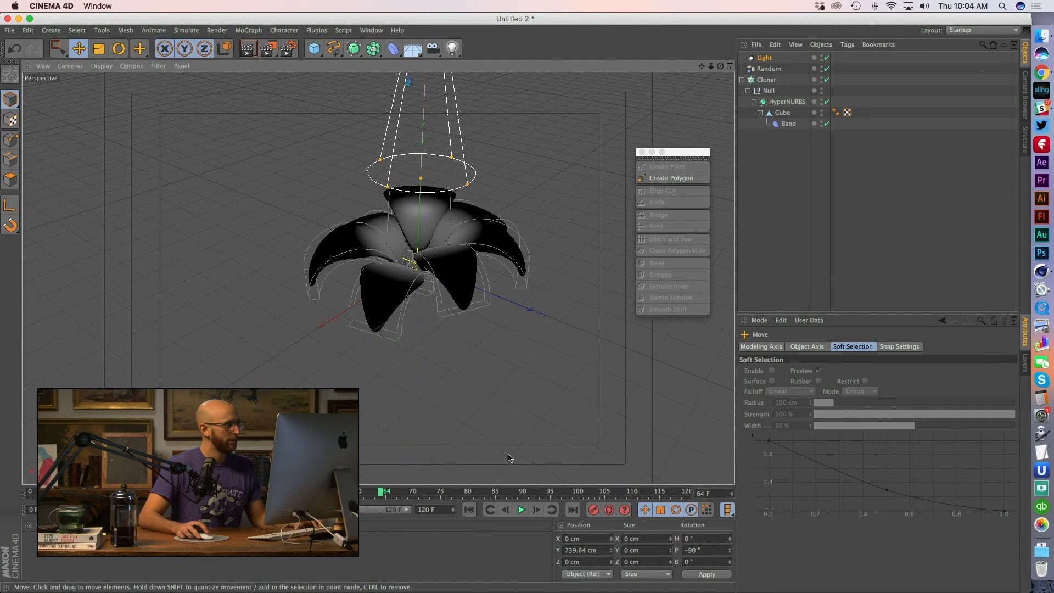
Set the spot light's visible light type to Volumetric
left_click(374, 31)
left_click(387, 137)
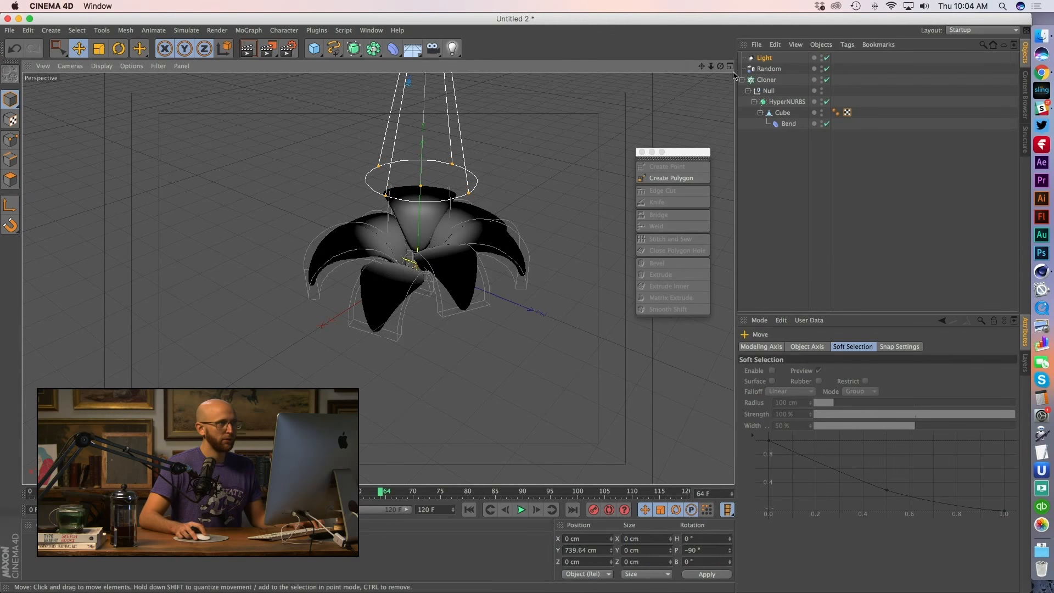
left_click(763, 59)
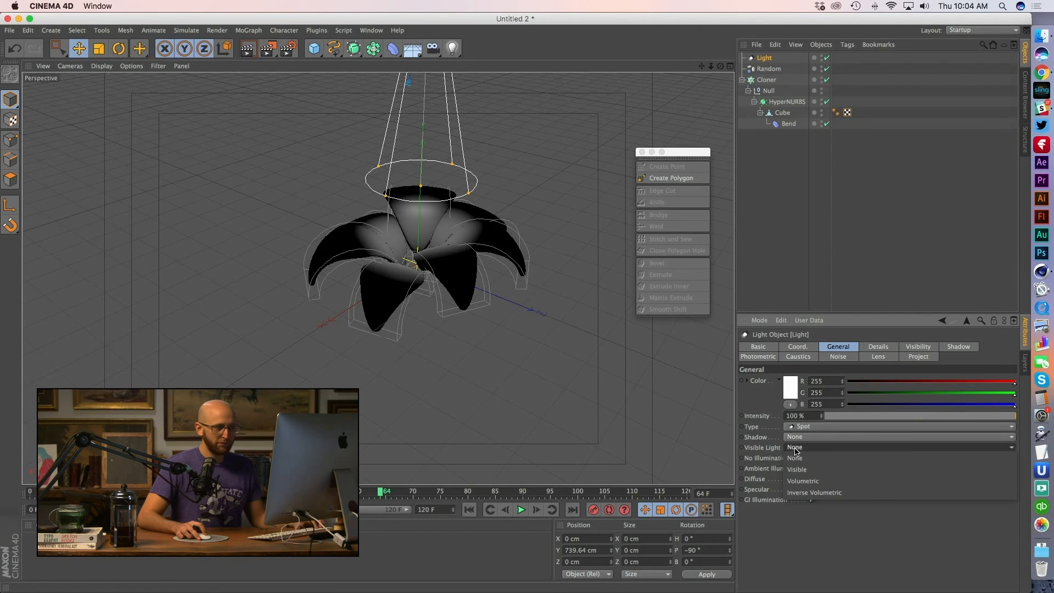
left_click(797, 446)
left_click(814, 482)
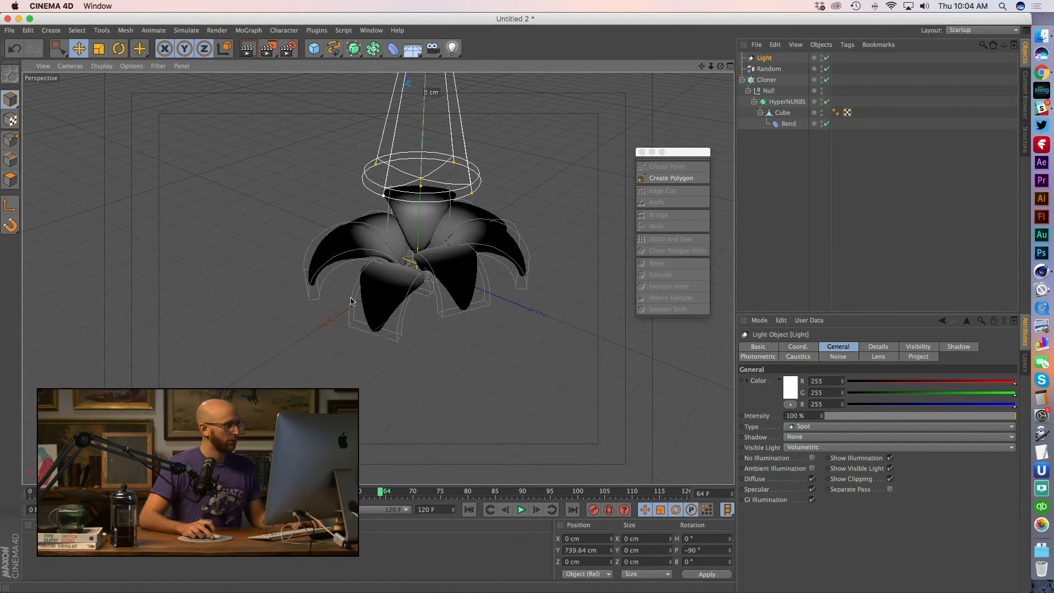
Widen the spot light's cone to about 68°, lengthen its cone and visible range down over the flower, and render a preview
left_click_drag(385, 199, 324, 203)
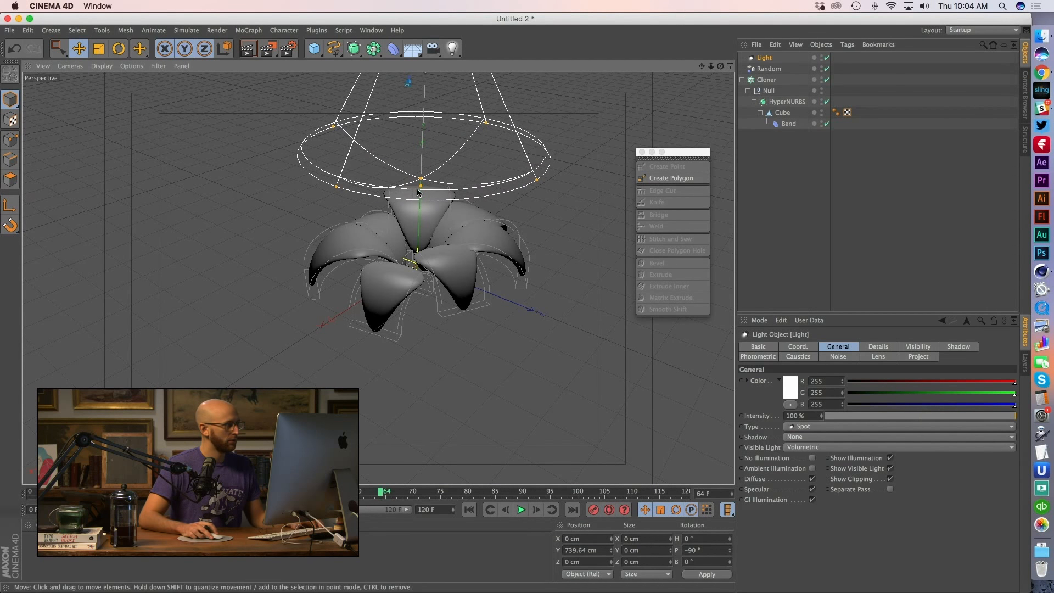
left_click_drag(420, 186, 412, 358)
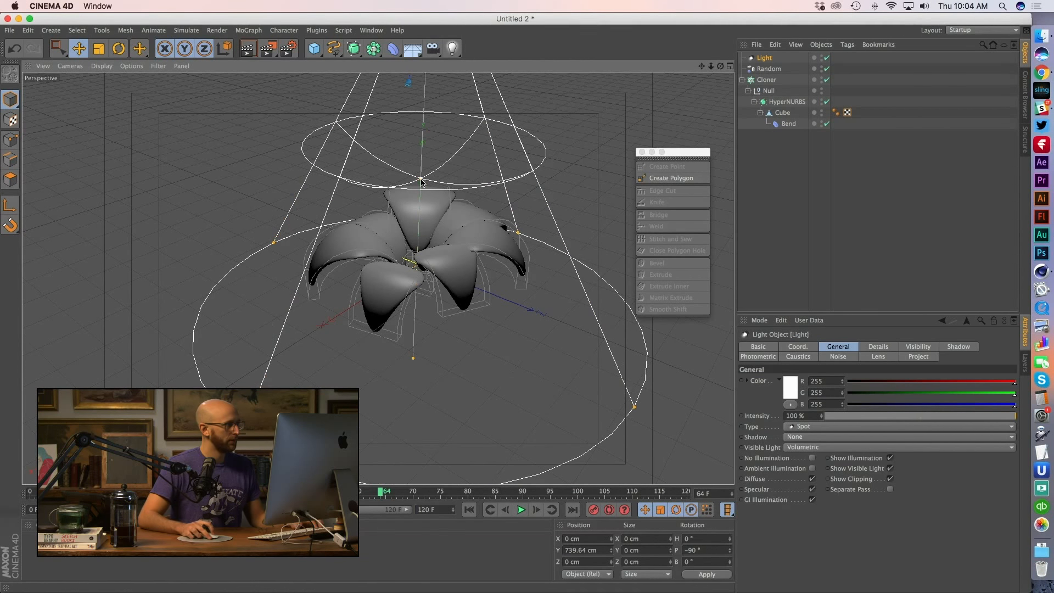
left_click_drag(422, 177, 418, 262)
left_click(248, 49)
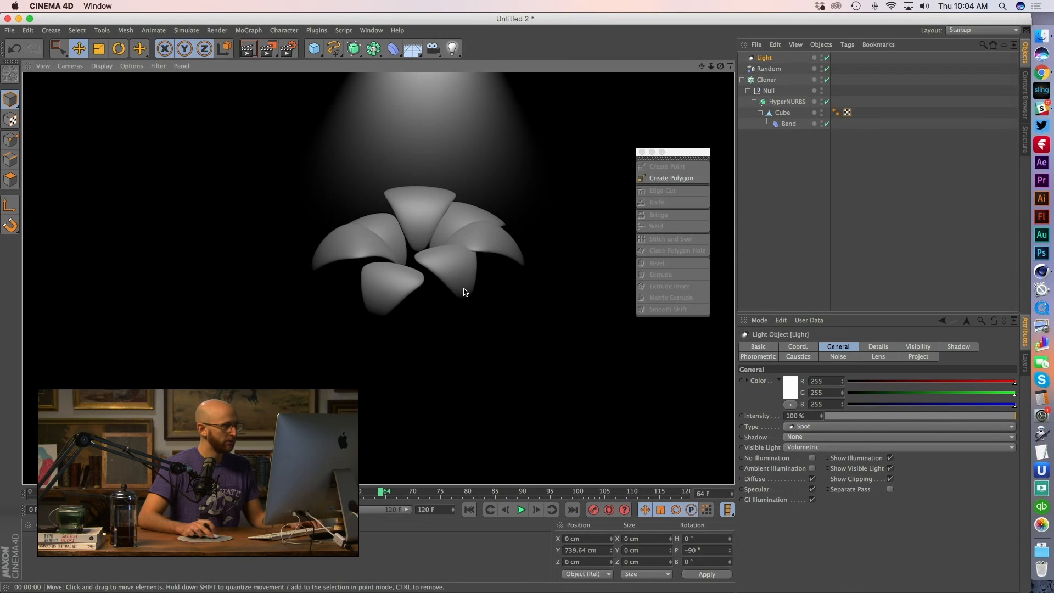
Add a Polygon object as the floor, about 1249 by 1382 cm, and lower it to about -179 cm beneath the flower
left_click(764, 228)
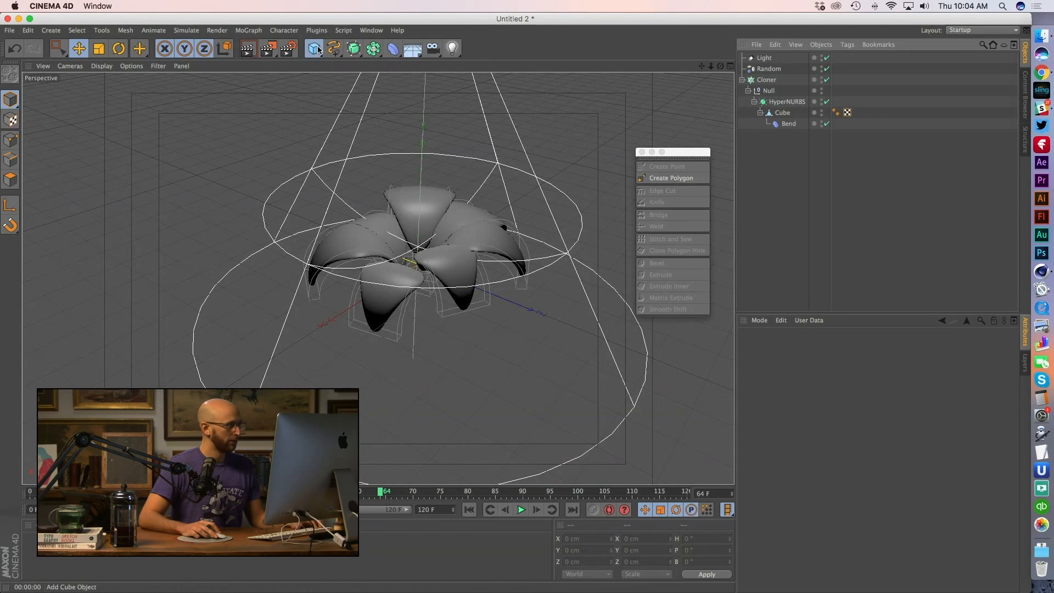
left_click_drag(314, 48, 456, 80)
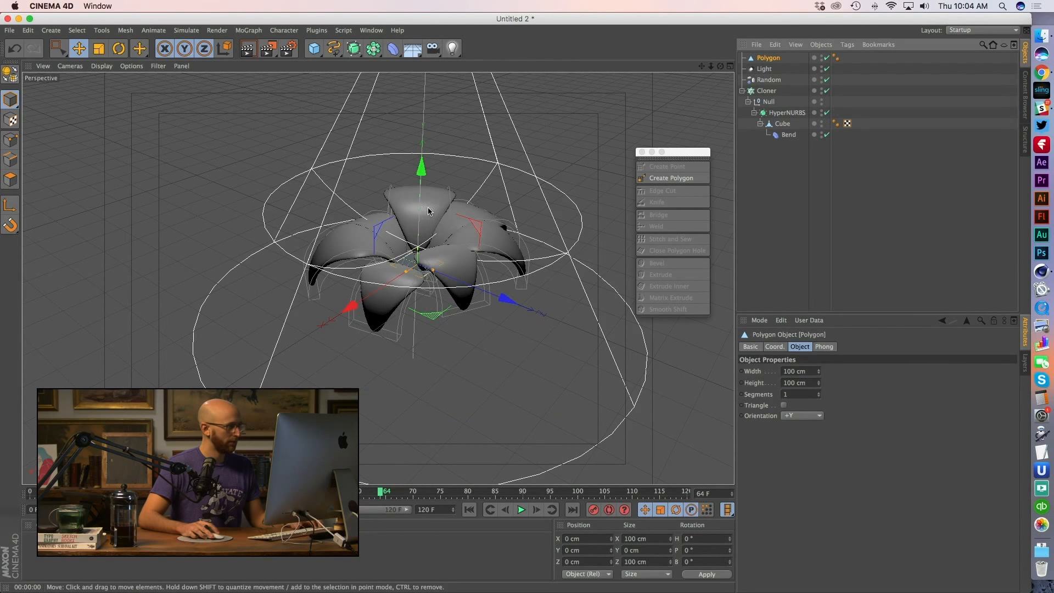
left_click_drag(428, 211, 263, 384)
Add the Global Illumination effect to the render settings and render the view
left_click(289, 49)
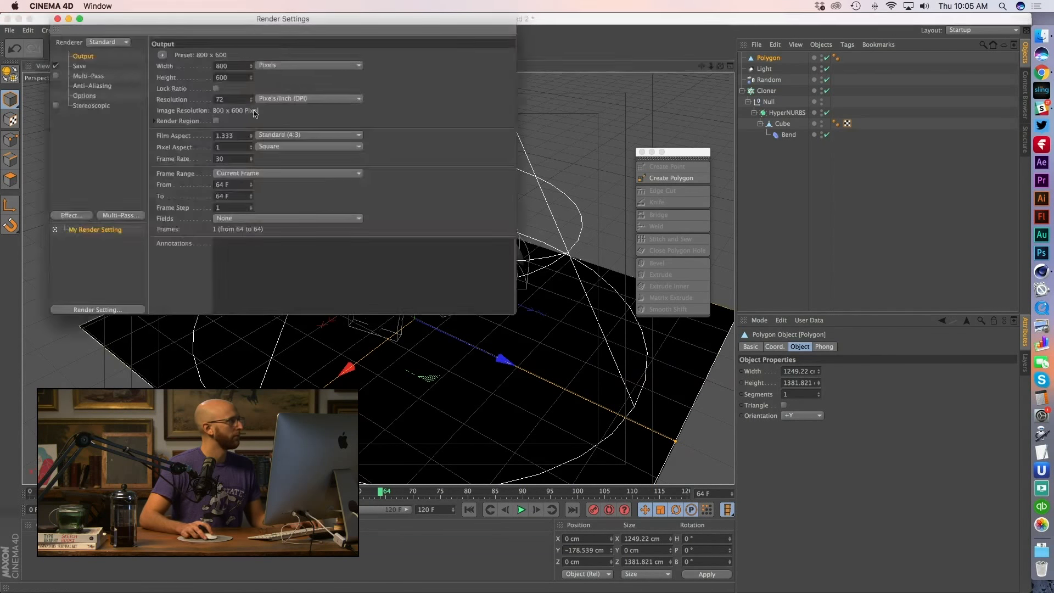
left_click(80, 216)
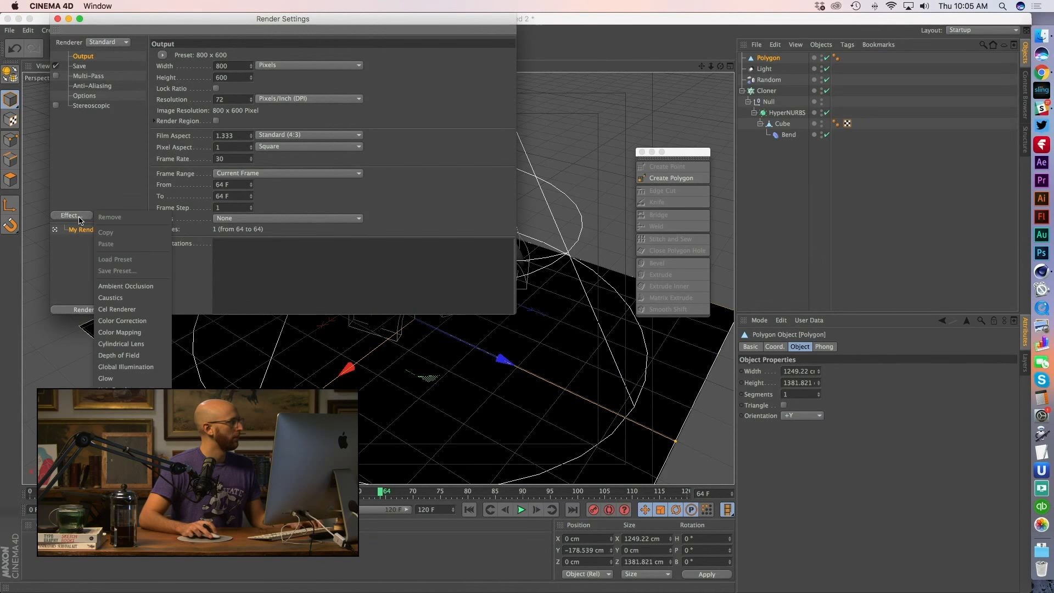
left_click(123, 366)
left_click(57, 19)
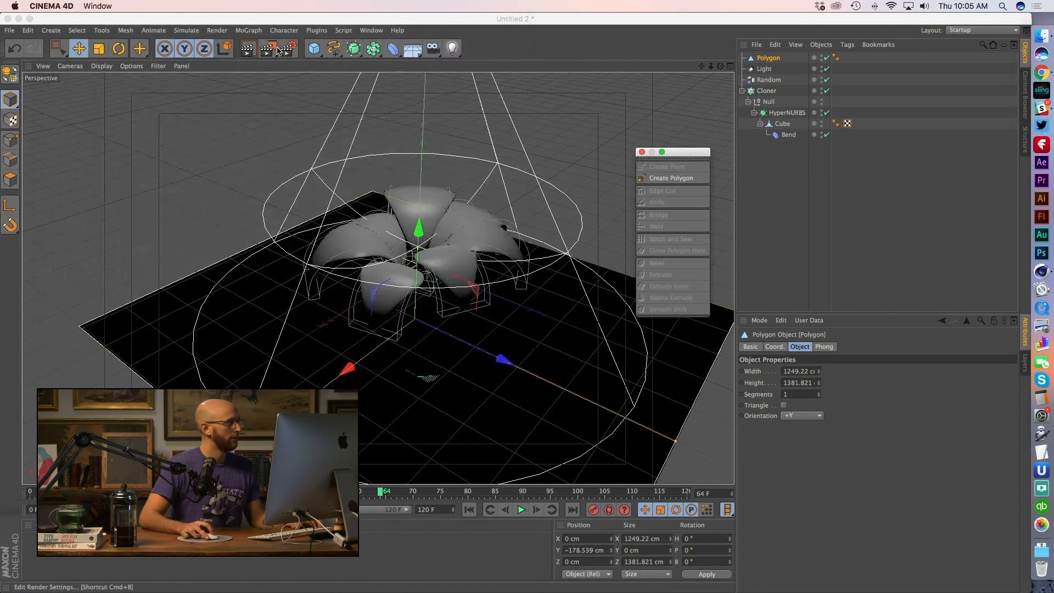
left_click(249, 49)
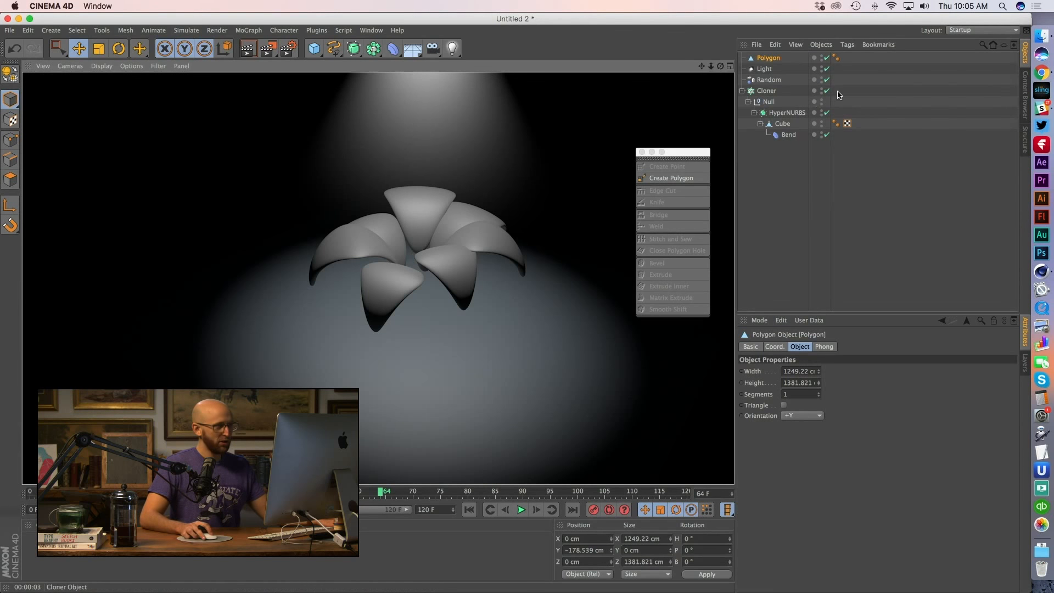
Set the light's falloff to Inverse Square (Physically Accurate), narrow its outer angle to about 63°, and slightly shorten its visible range
left_click(765, 69)
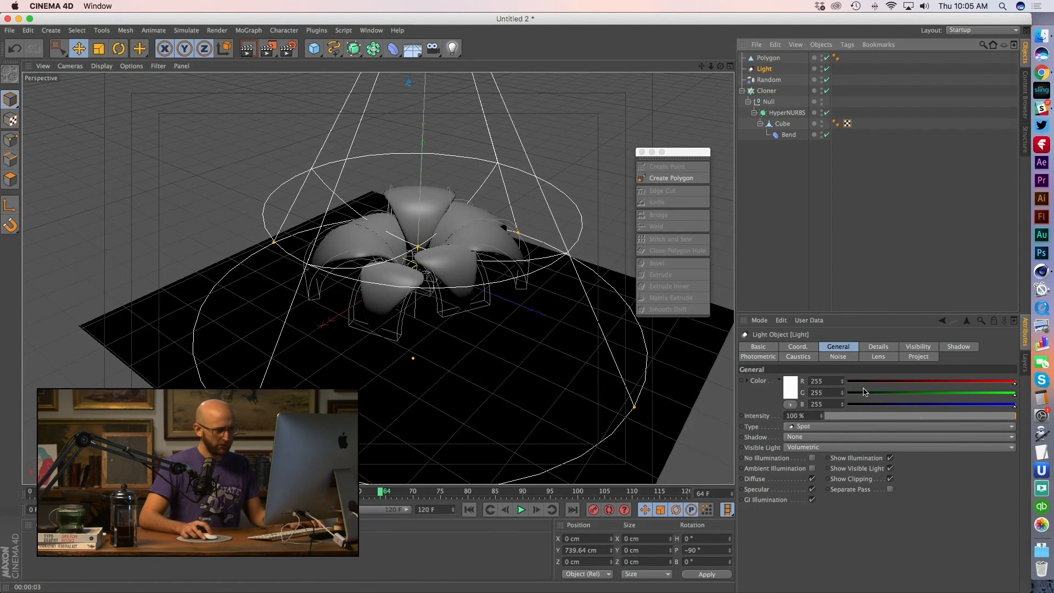
left_click(879, 347)
left_click(842, 452)
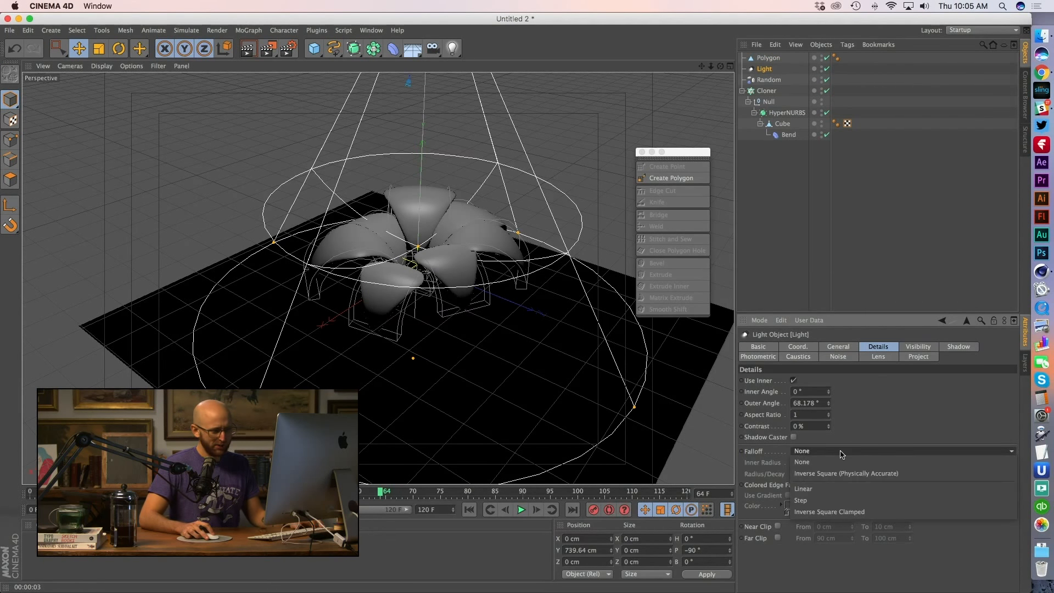
left_click(815, 474)
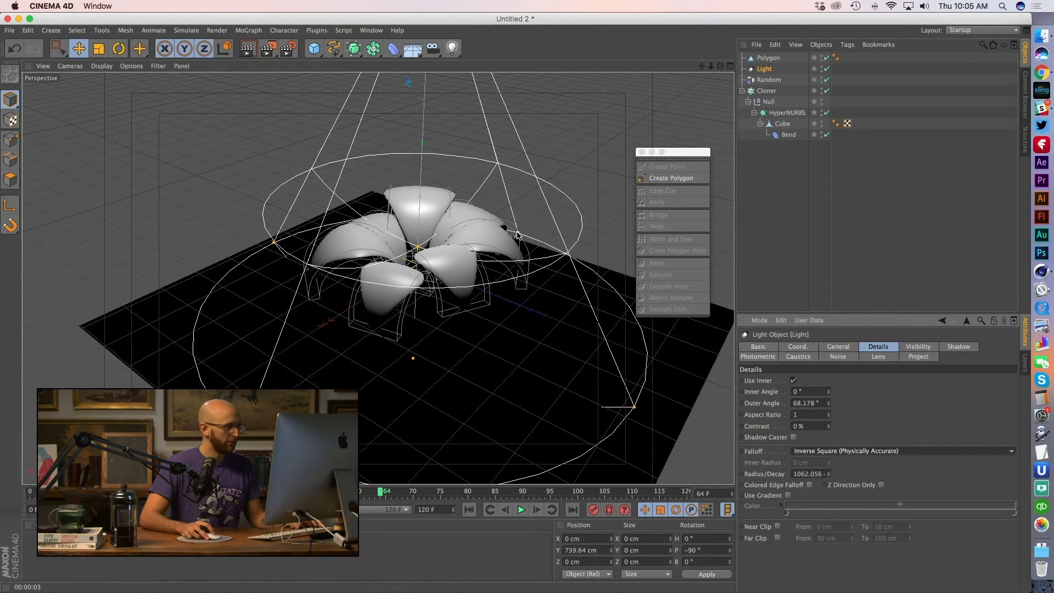
left_click_drag(516, 237, 501, 245)
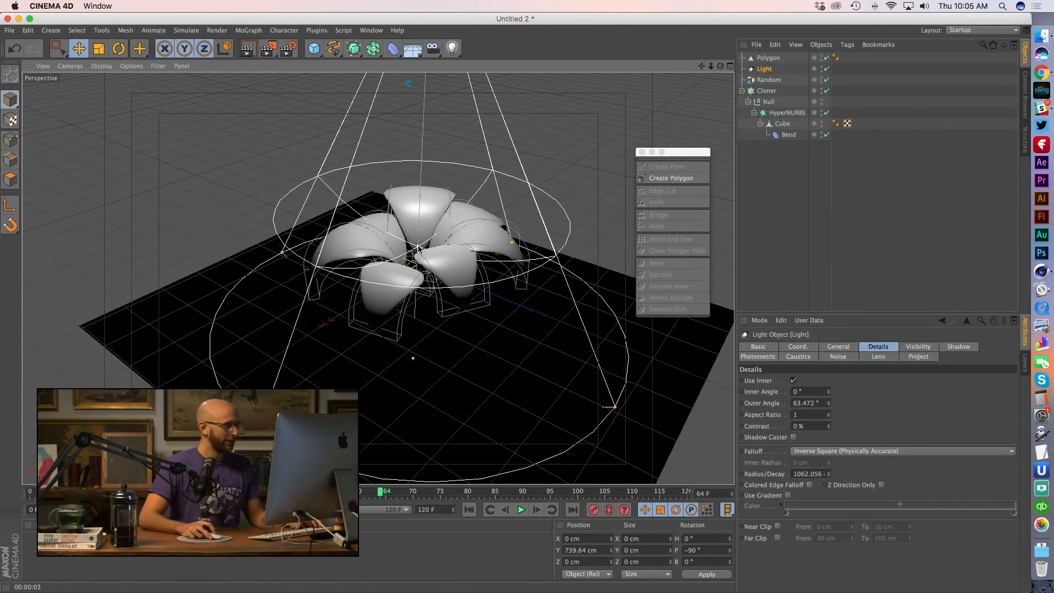
left_click_drag(419, 247, 419, 234)
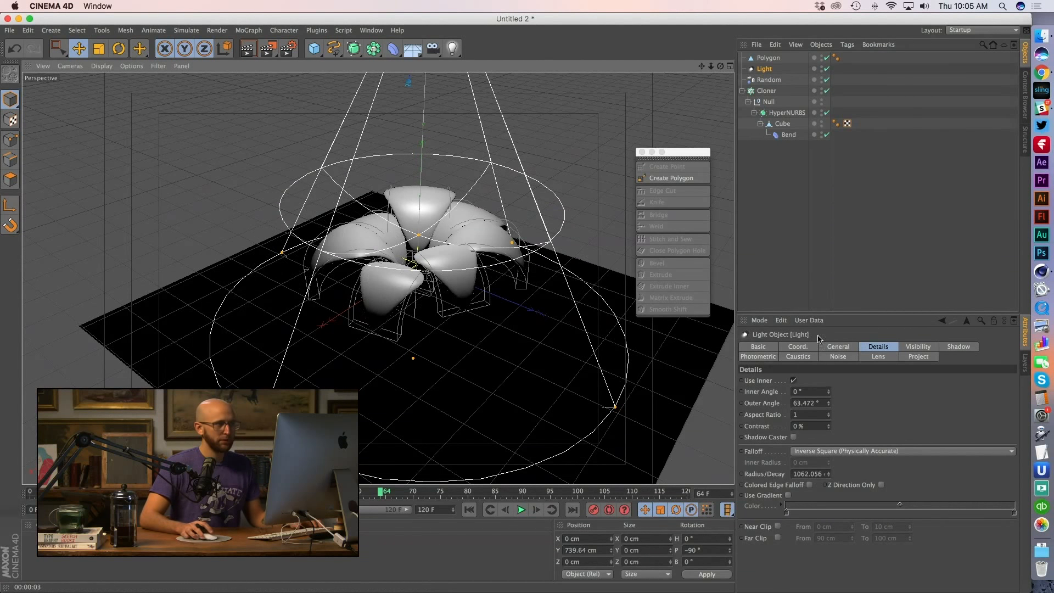
Set the light's color to a warm off-white of RGB 255, 242, 214 and render the view
left_click(830, 347)
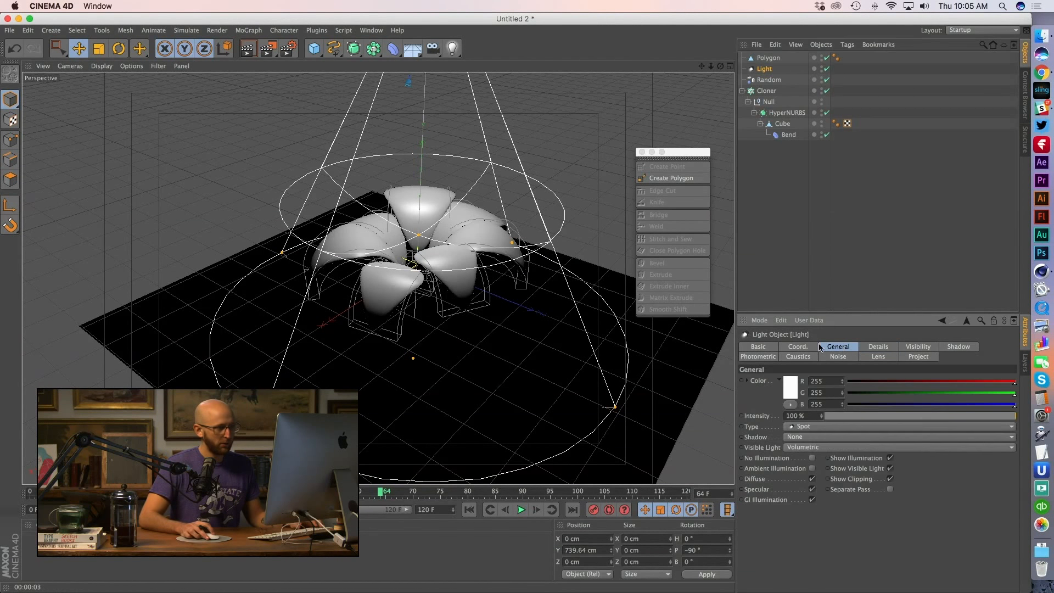
left_click(794, 390)
left_click(781, 350)
left_click_drag(743, 360, 739, 354)
left_click(811, 430)
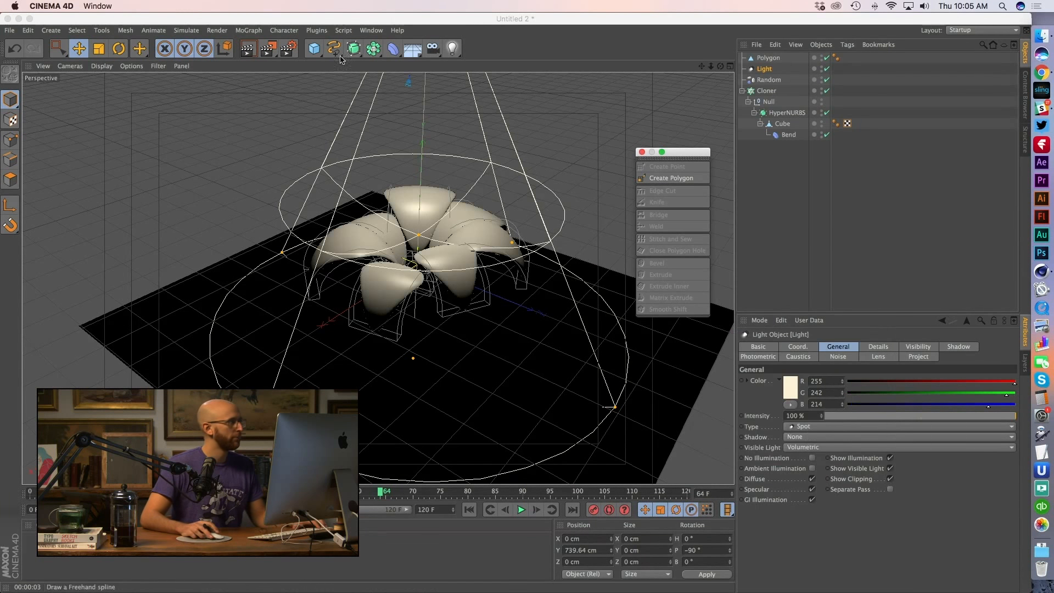
left_click(248, 53)
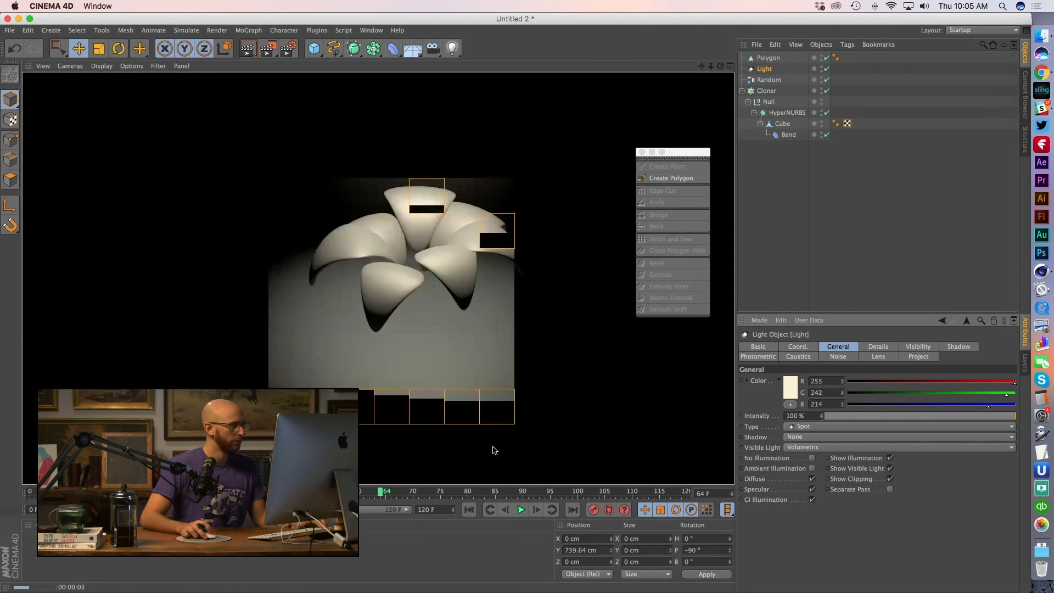
Switch to the Flower_Demo_01.c4d project to compare it with the new scene
left_click(372, 30)
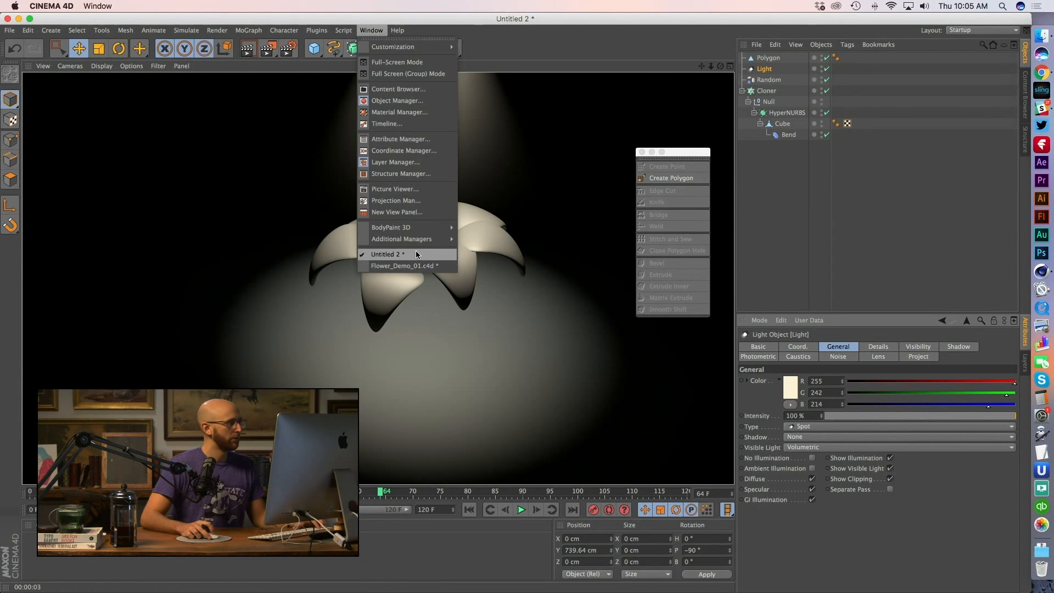
left_click(412, 265)
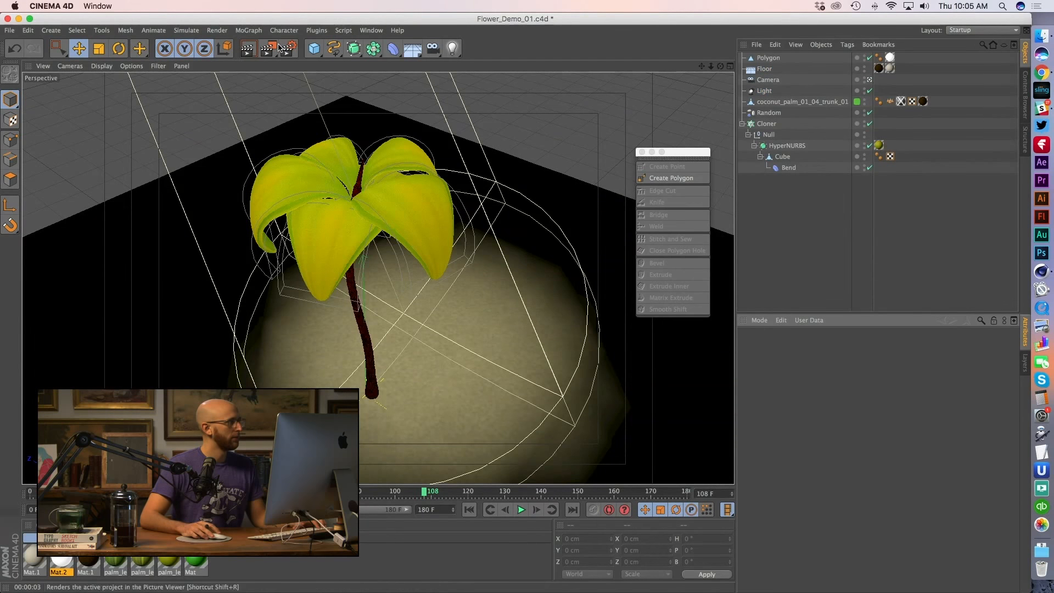
Set the Global Illumination diffuse depth to 1 in the render settings, keeping the IR + QMC (Full Animation) mode
left_click(294, 53)
left_click(227, 91)
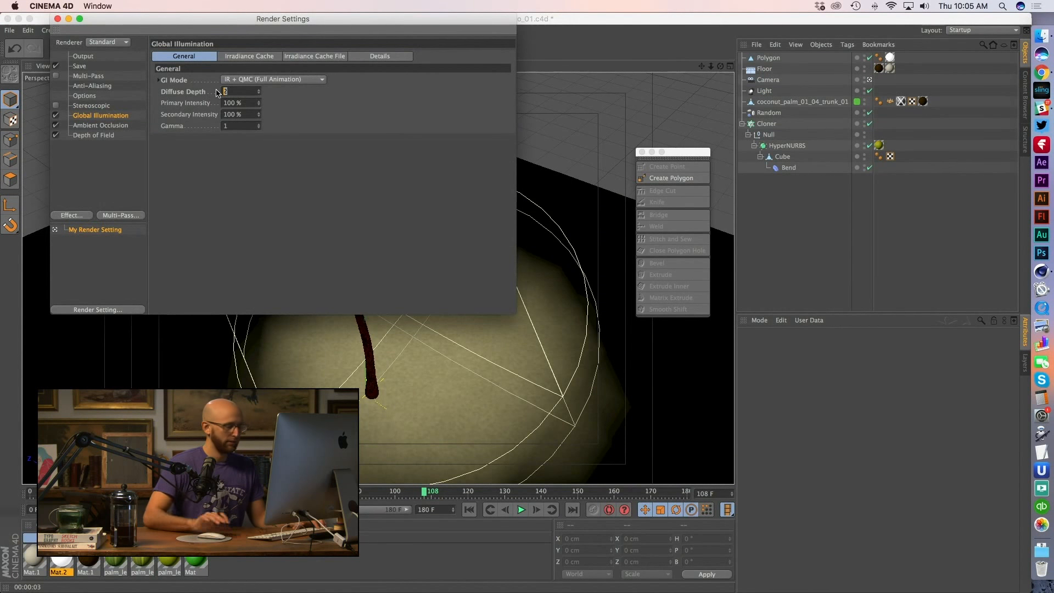
type("1")
key("Return")
left_click(248, 80)
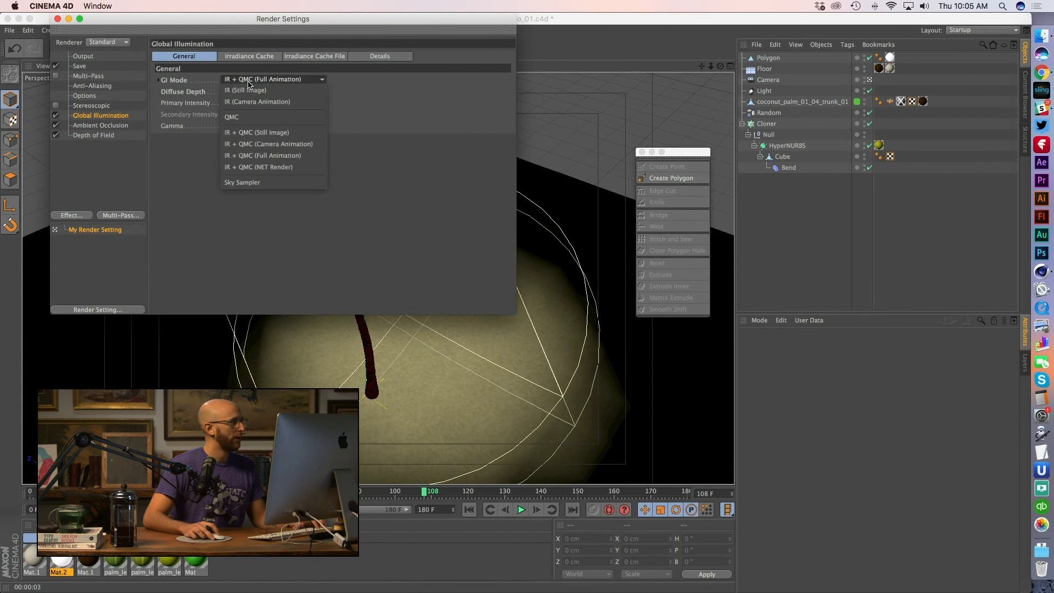
left_click(250, 82)
Set the Irradiance Cache's stochastic samples and record density to Low, and render the view
left_click(250, 56)
left_click(255, 80)
left_click(240, 113)
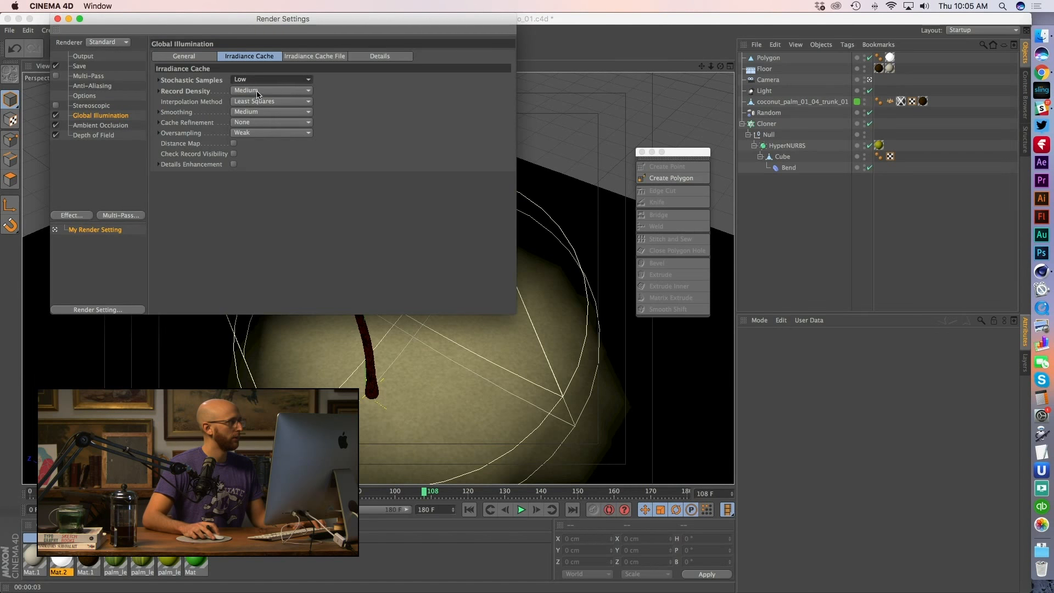
left_click(269, 91)
left_click(258, 124)
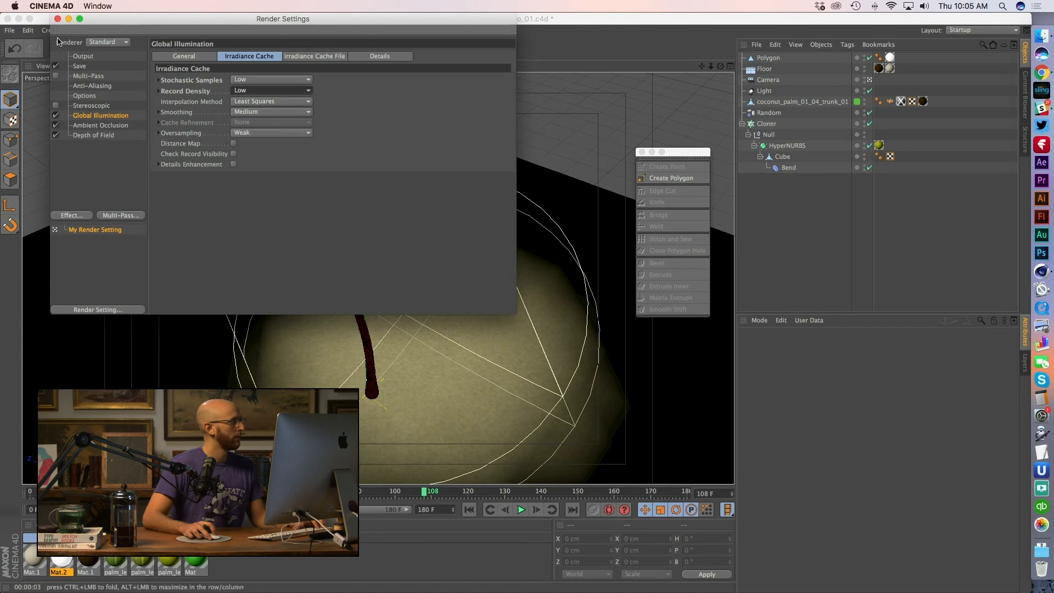
left_click(57, 20)
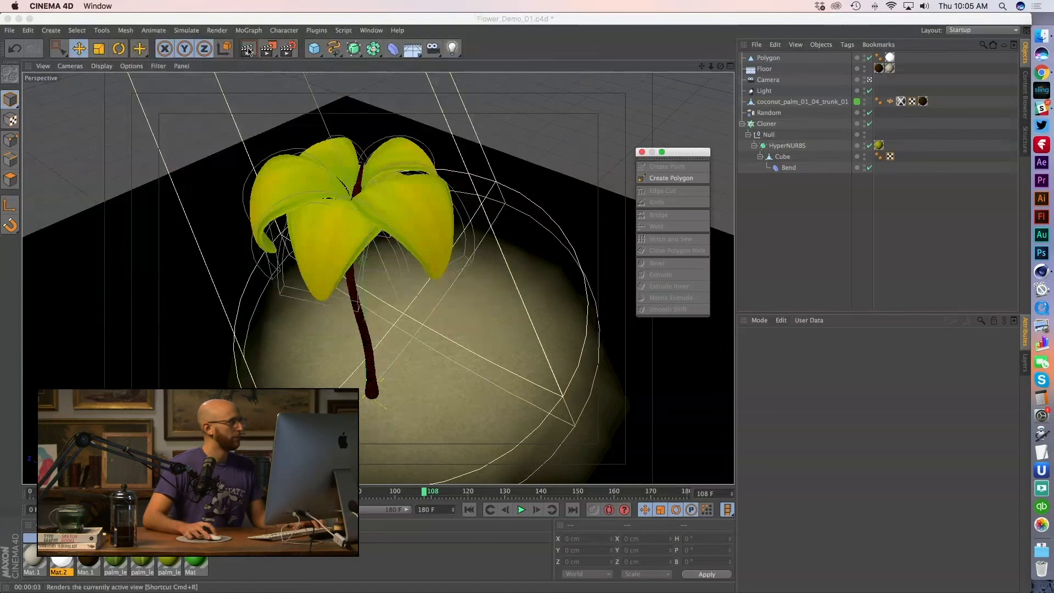
key("ctrl+r")
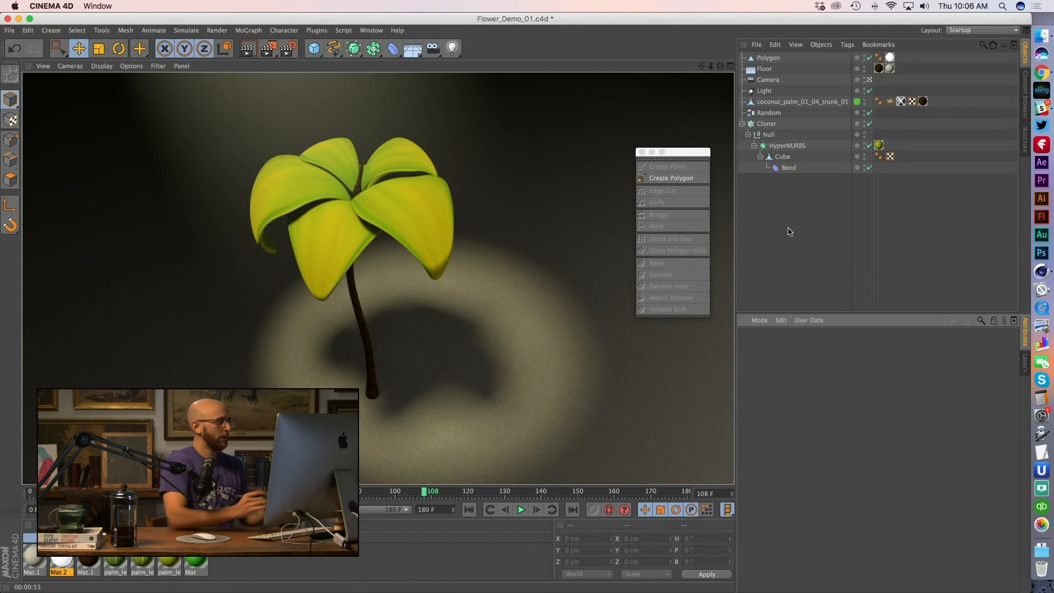
Play the flower animation in both the demo project and the Untitled 2 project, and close the floating modeling palette
left_click(521, 510)
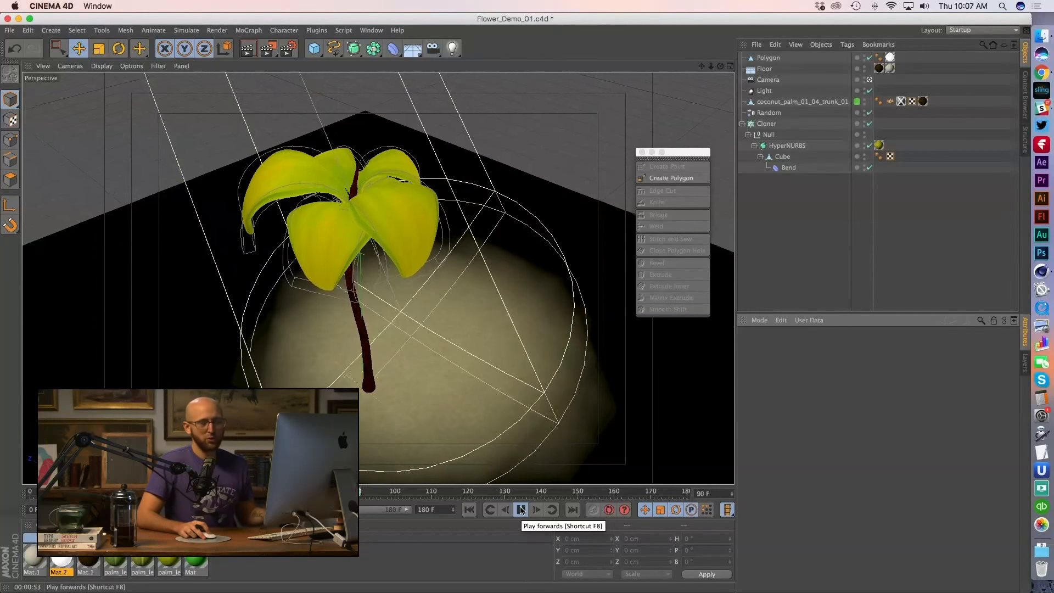
left_click(522, 510)
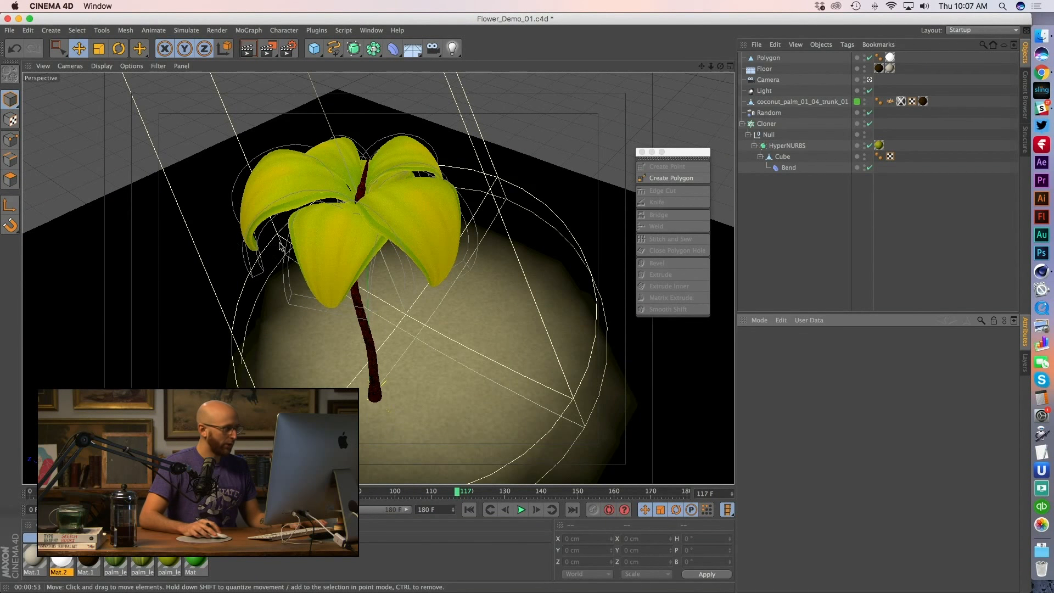
left_click(367, 32)
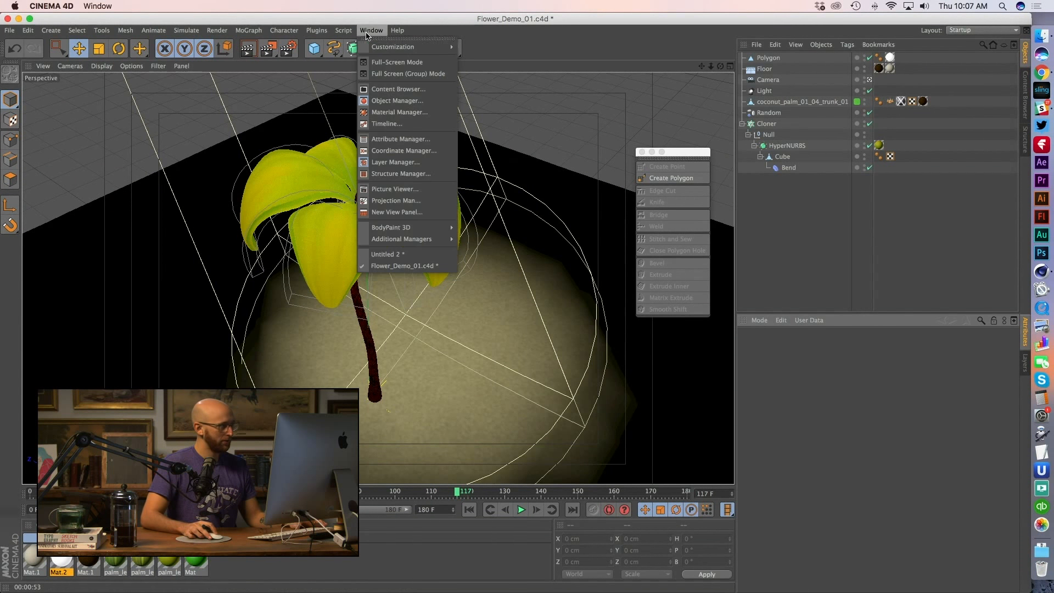
left_click(395, 254)
left_click(523, 514)
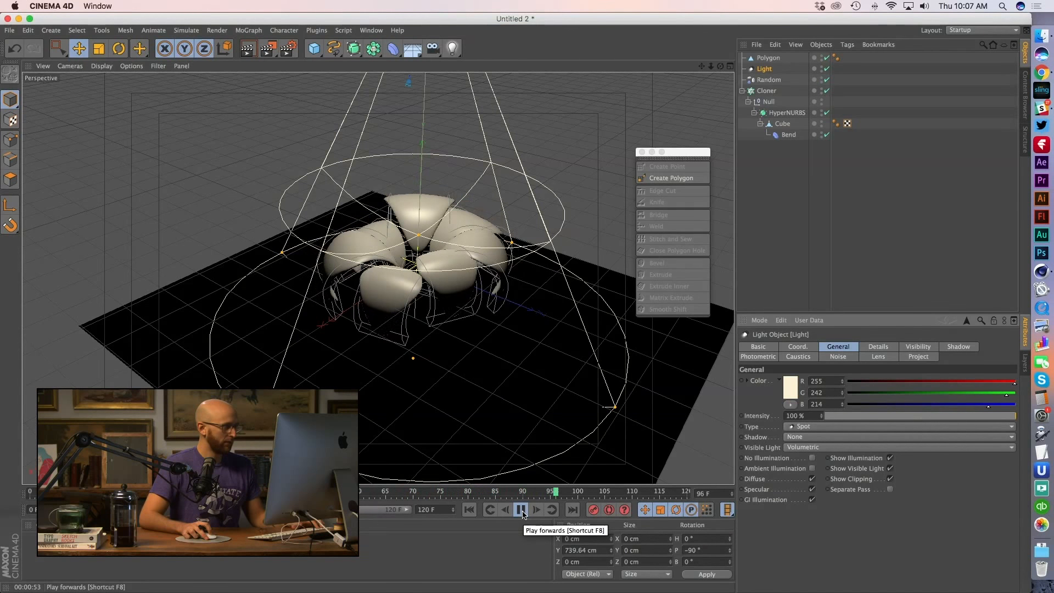
left_click(522, 513)
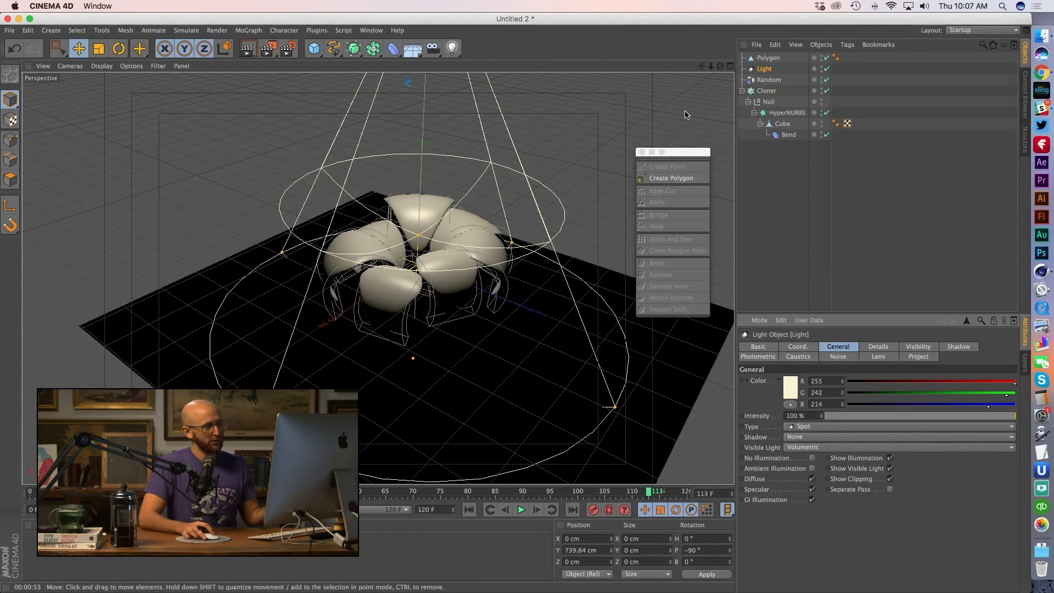
left_click(642, 151)
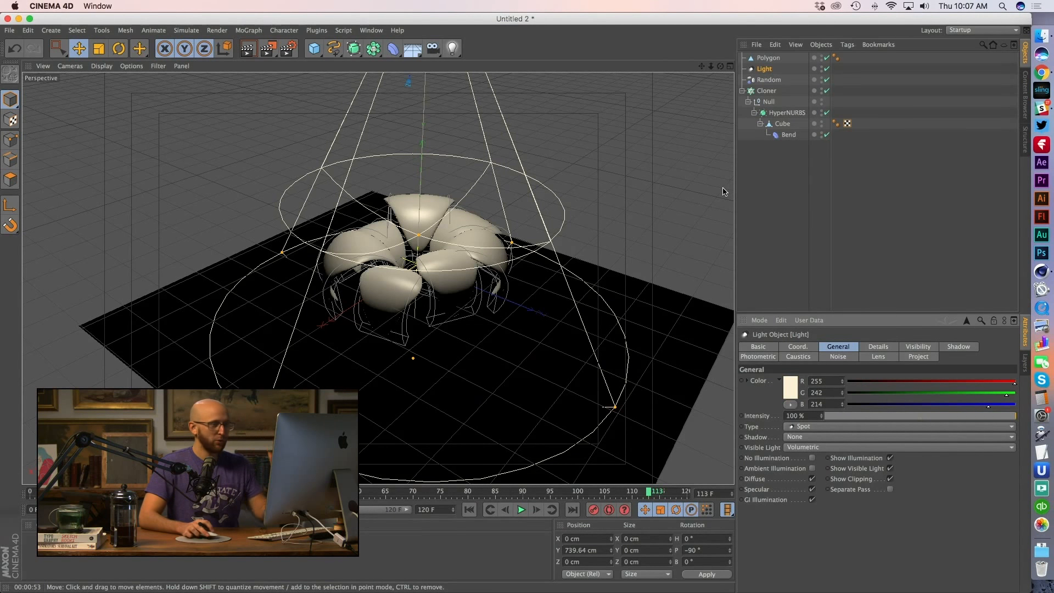
Switch to Slack to read the latest messages in the #_general channel, and return to Cinema 4D
left_click(1042, 108)
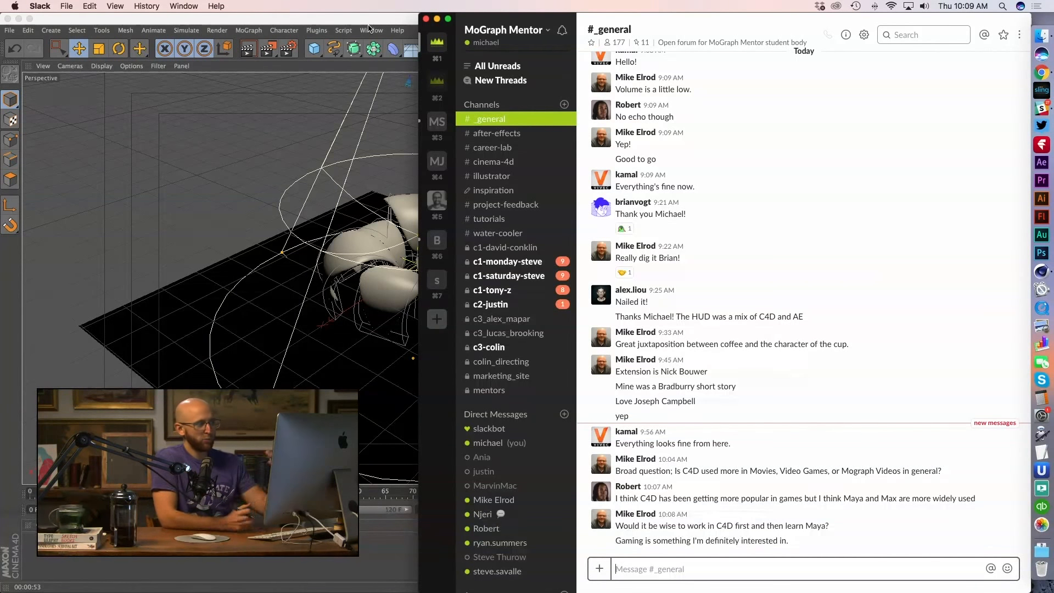
left_click(348, 21)
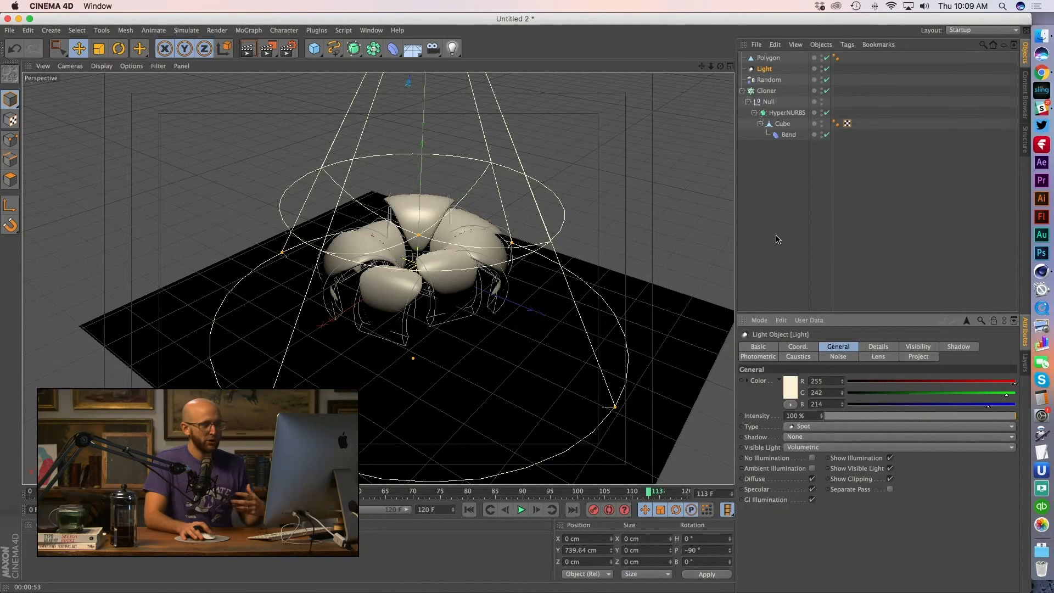
Scrub the petal animation back and forth on the timeline, stopping at frame 76
left_click(247, 492)
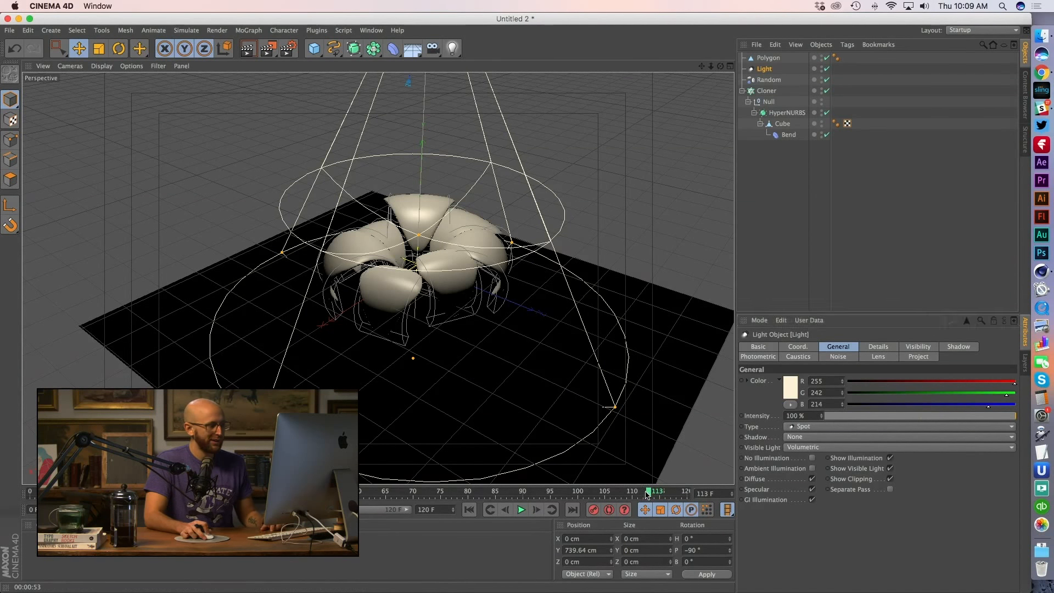
left_click_drag(248, 493, 495, 493)
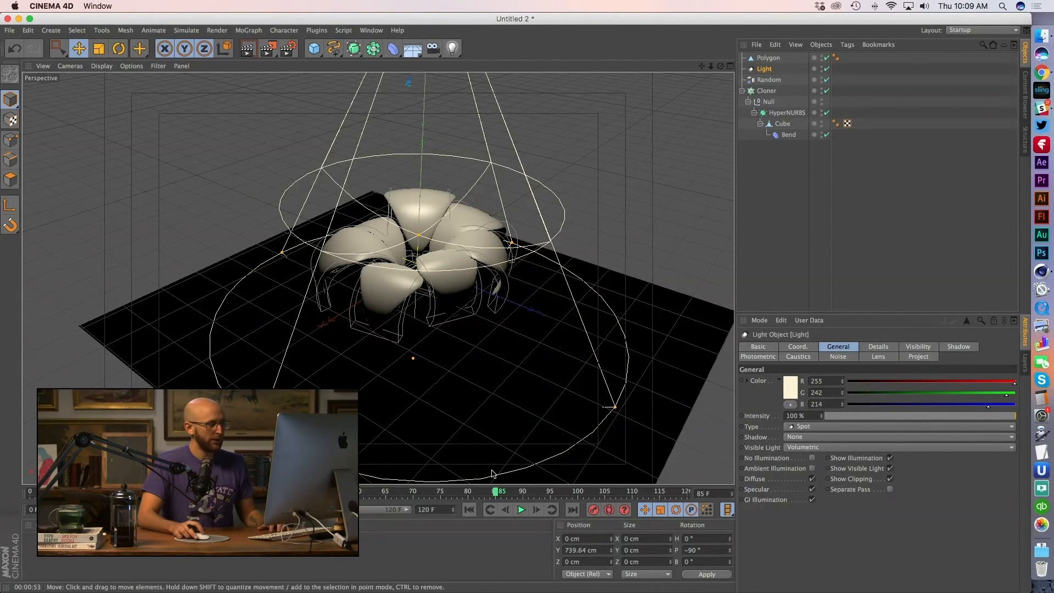
left_click_drag(496, 494, 446, 483)
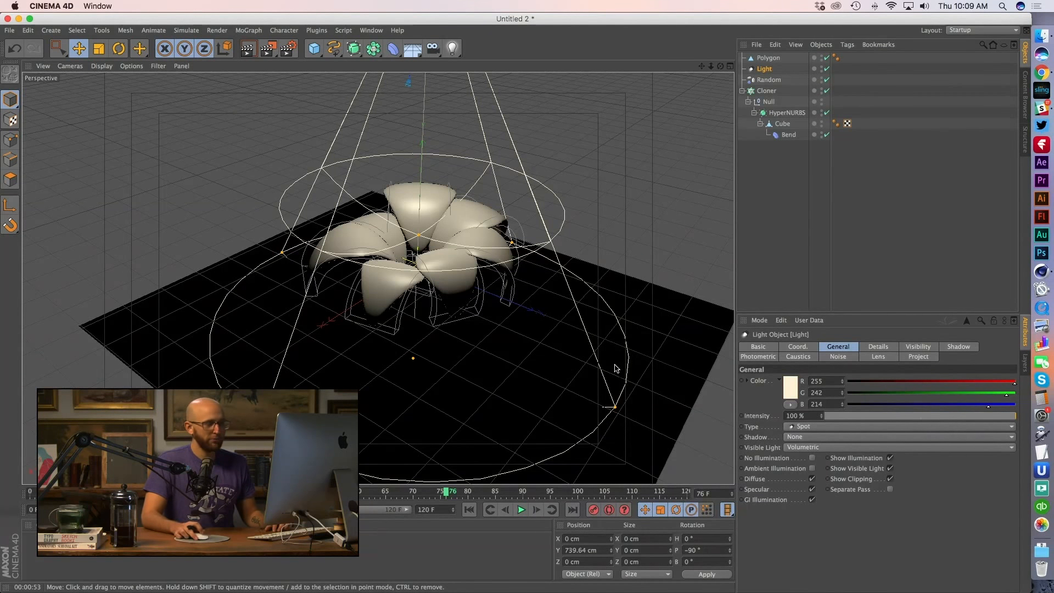
Switch to Slack and check the #_general channel for new replies
left_click(1042, 109)
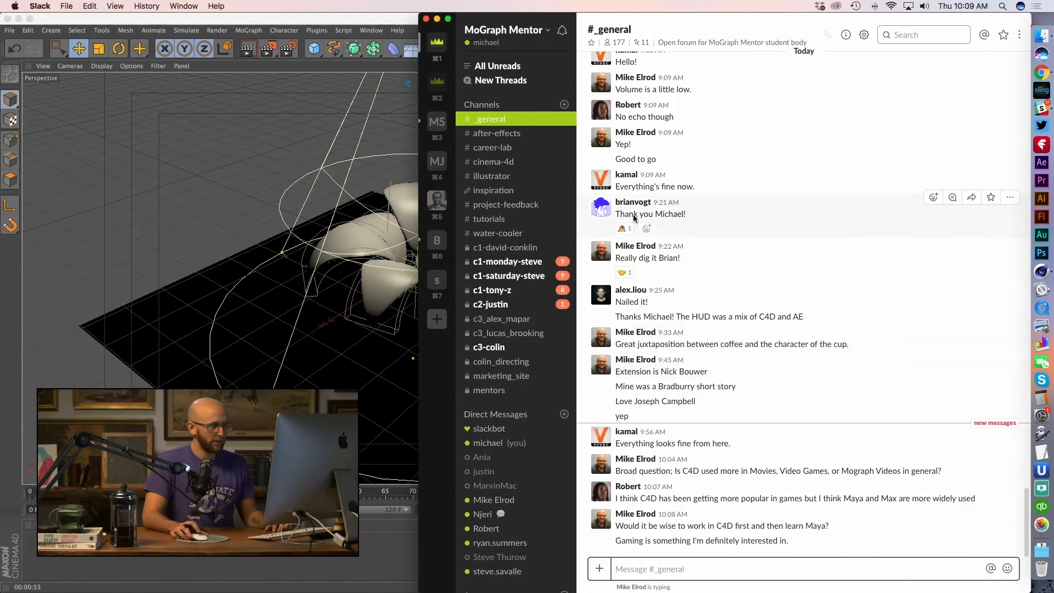
mouse_move(634, 214)
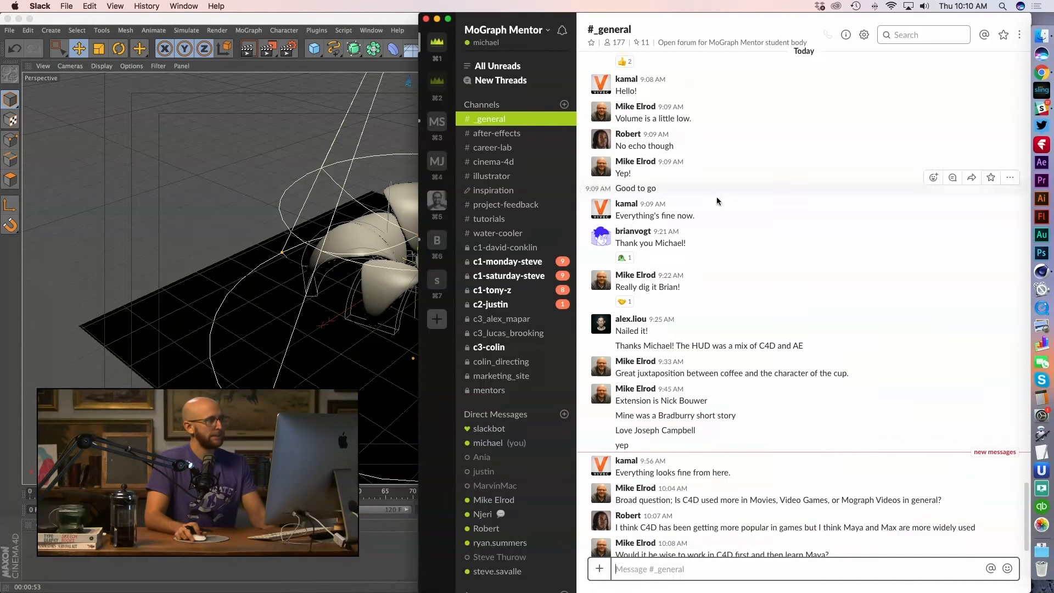
scroll(517, 71, "down", 1)
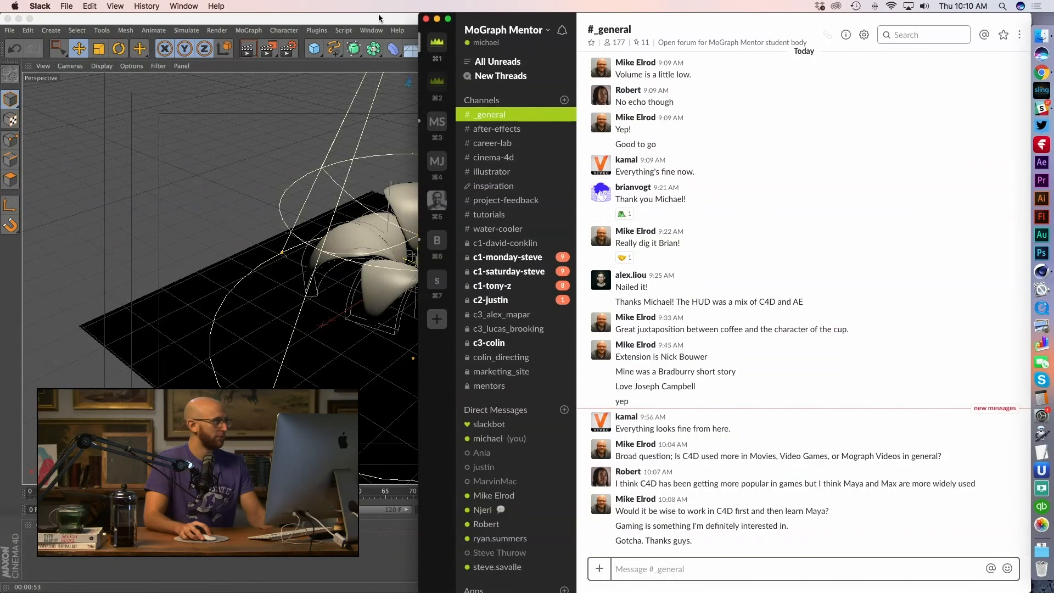